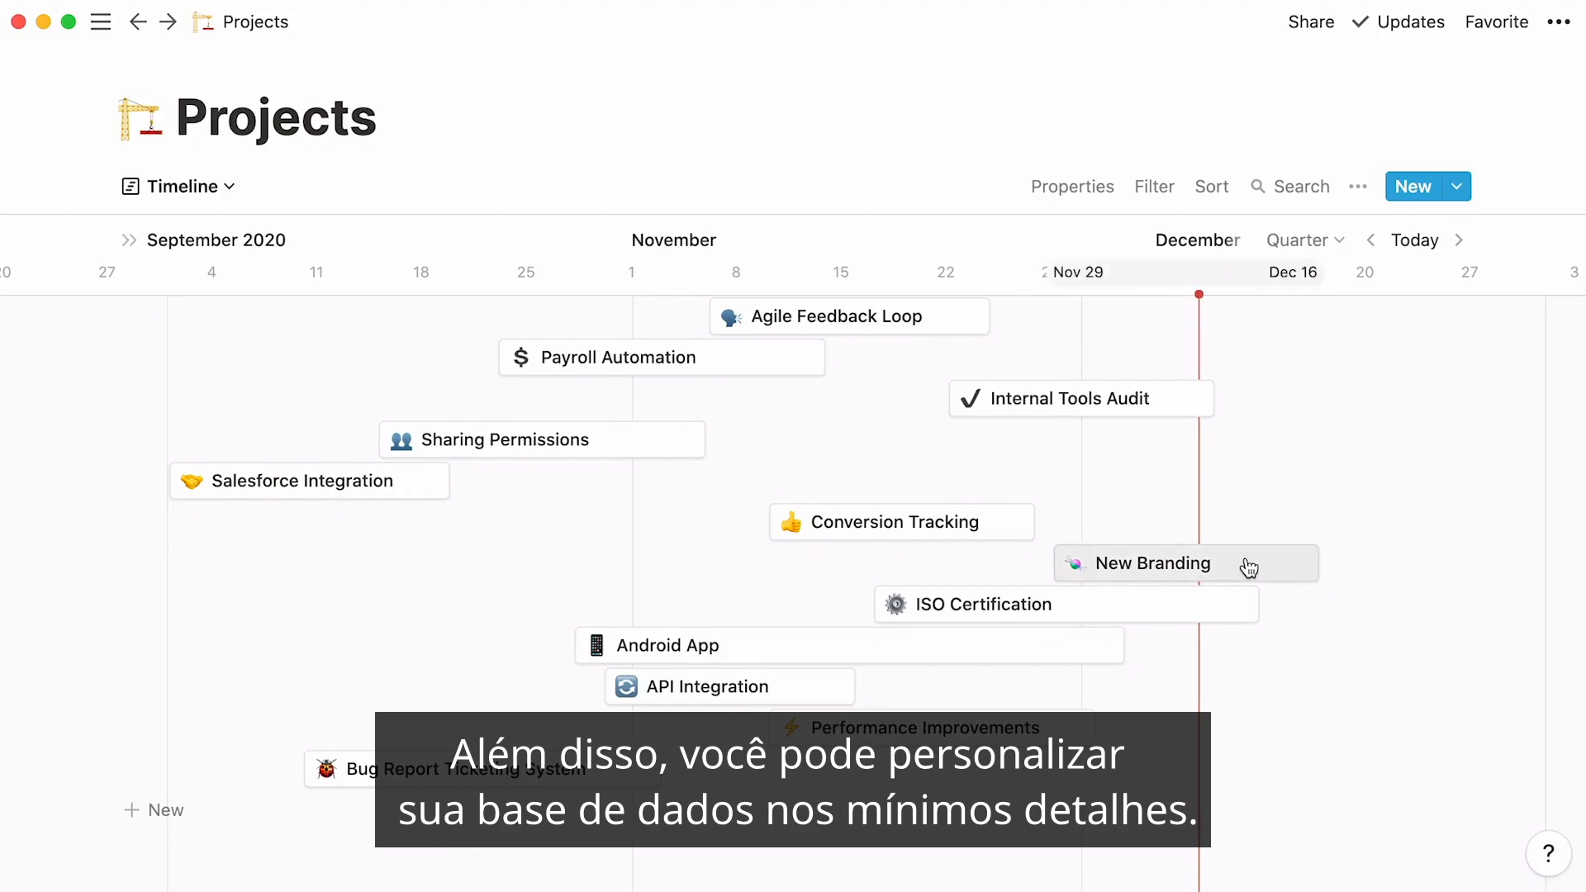
Step: Open the New Branding project from the timeline and assign a person as its Product Manager
click(1249, 569)
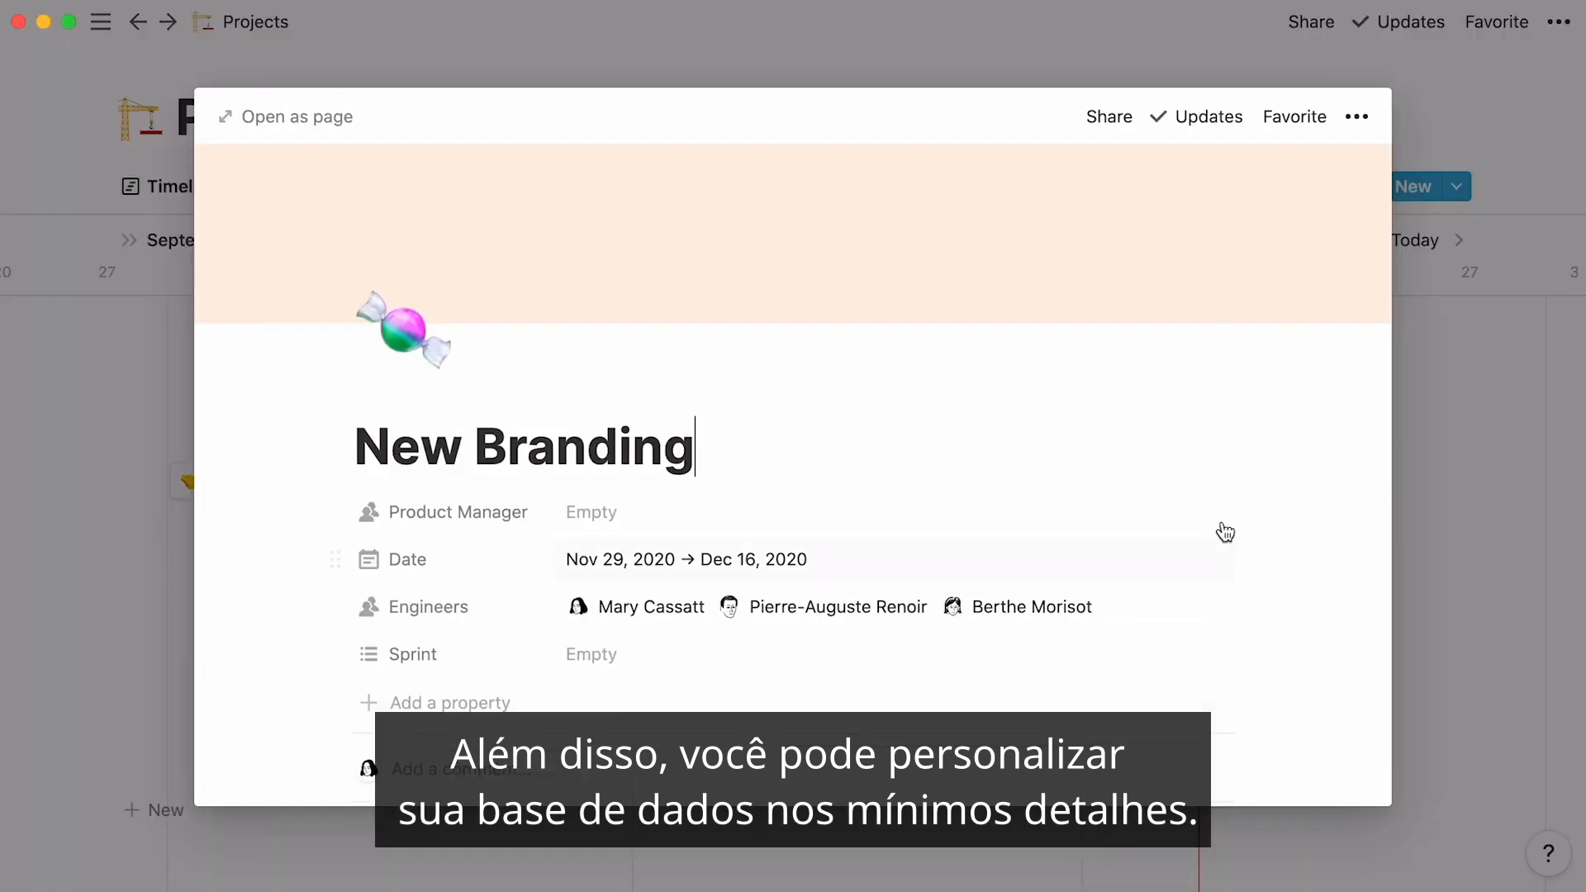
click(1218, 519)
click(1143, 594)
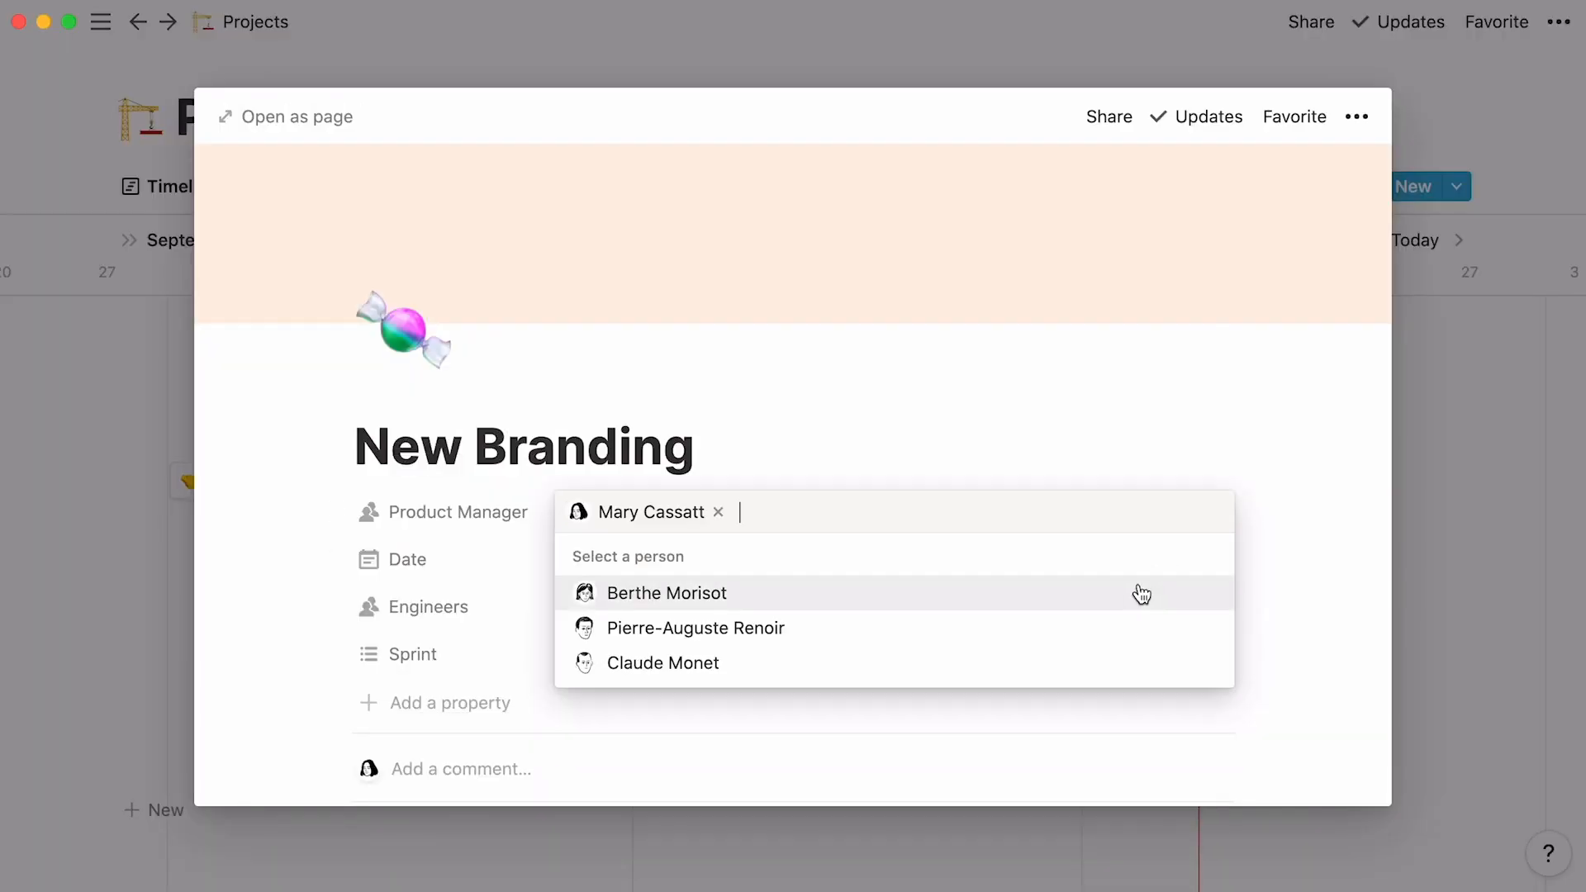
click(974, 715)
Step: Set the New Branding project's Sprint to Sprint 20 and return to the timeline
click(1024, 666)
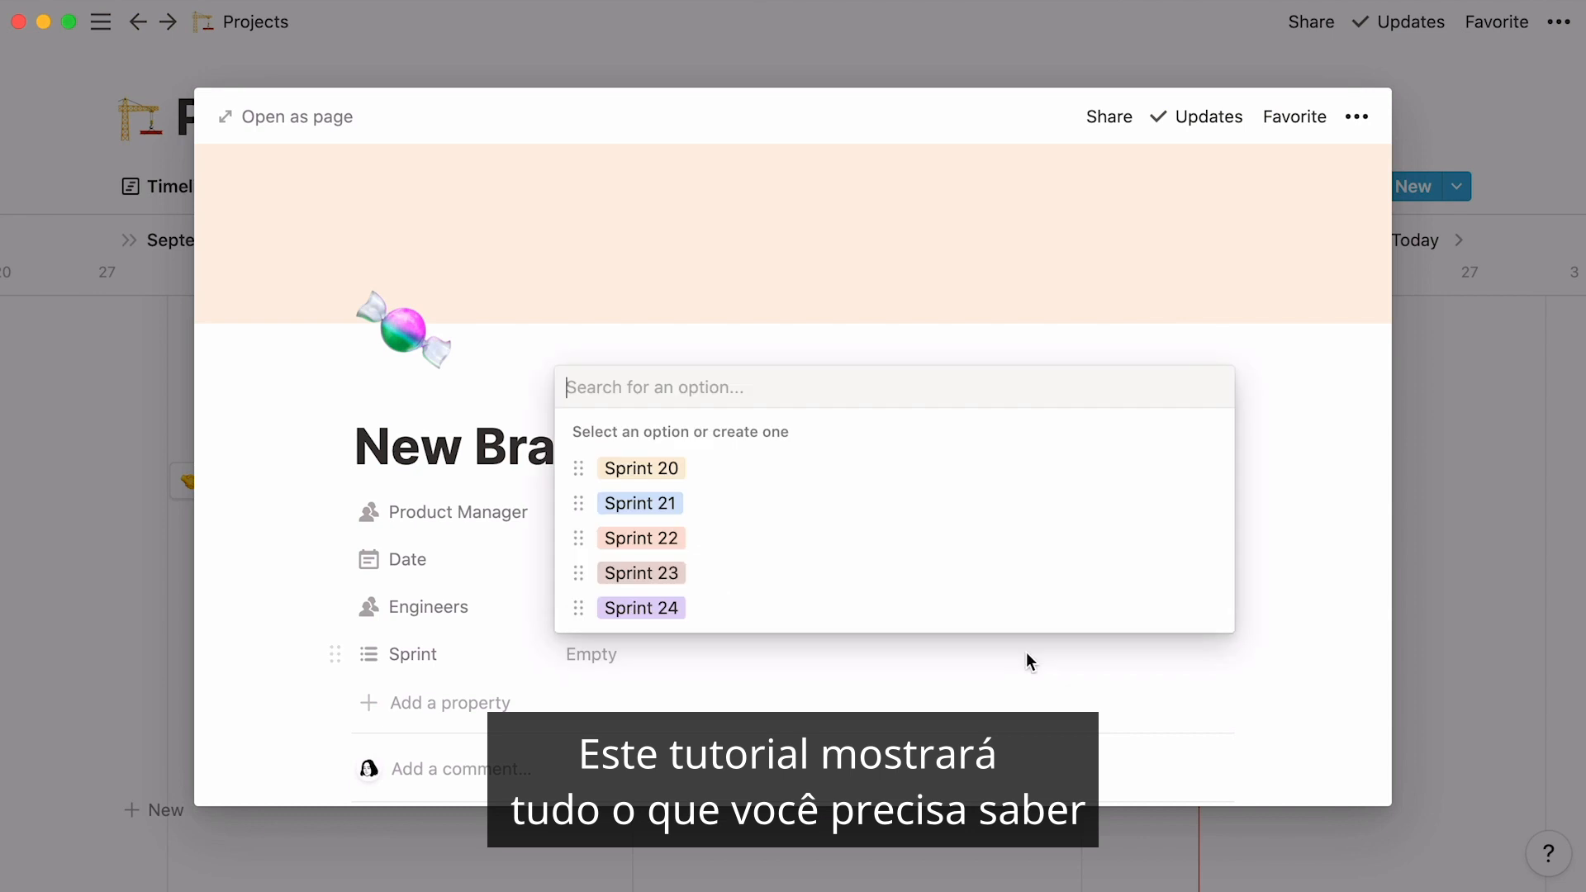
click(1139, 468)
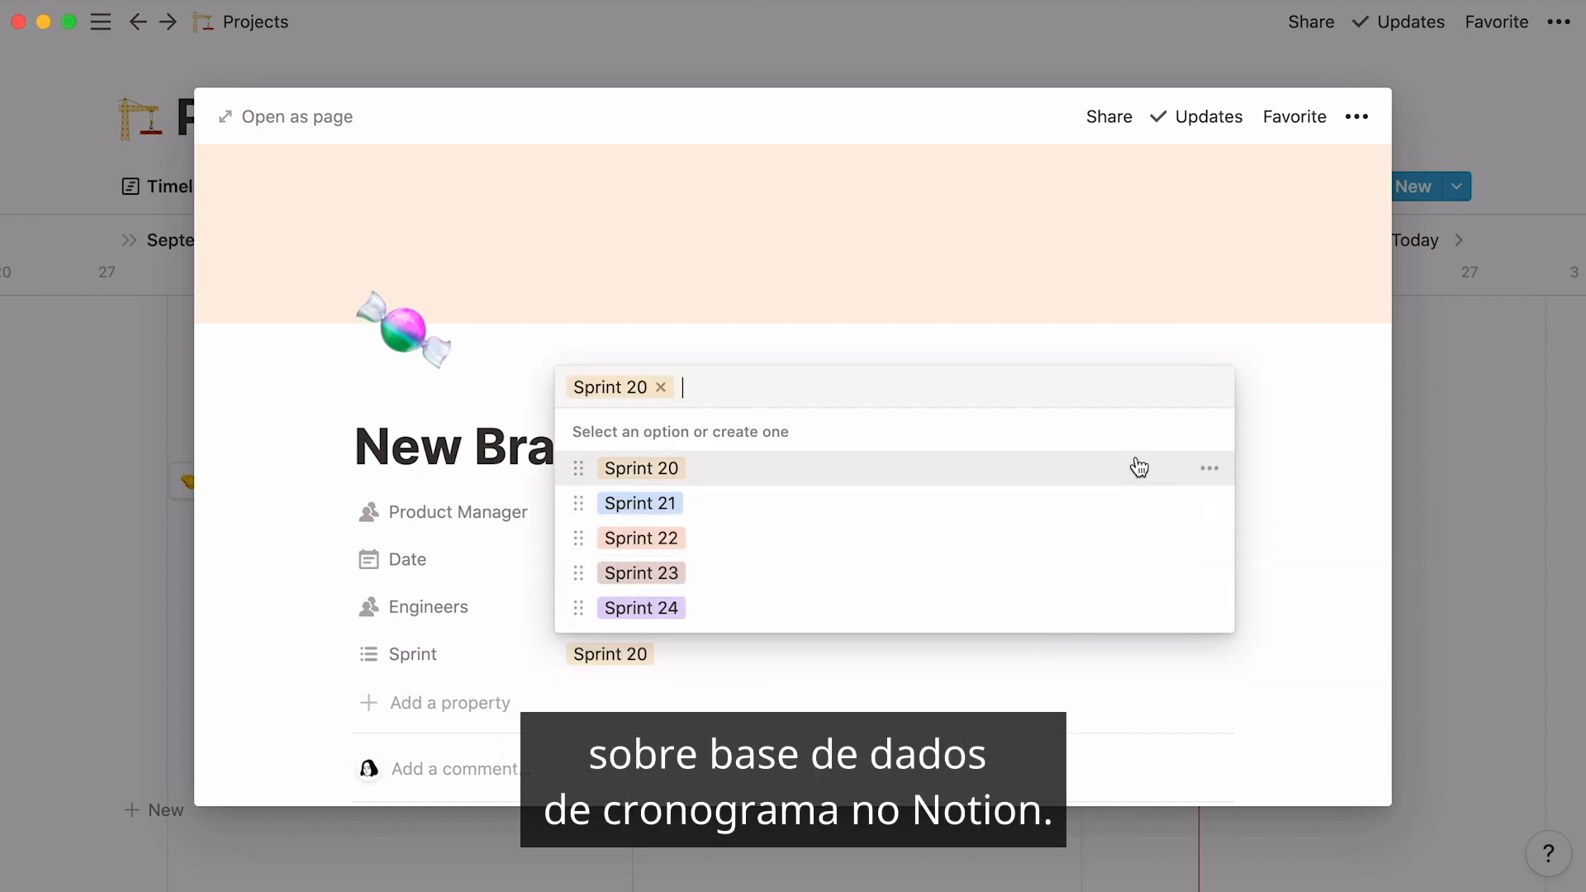
click(1304, 405)
click(1429, 369)
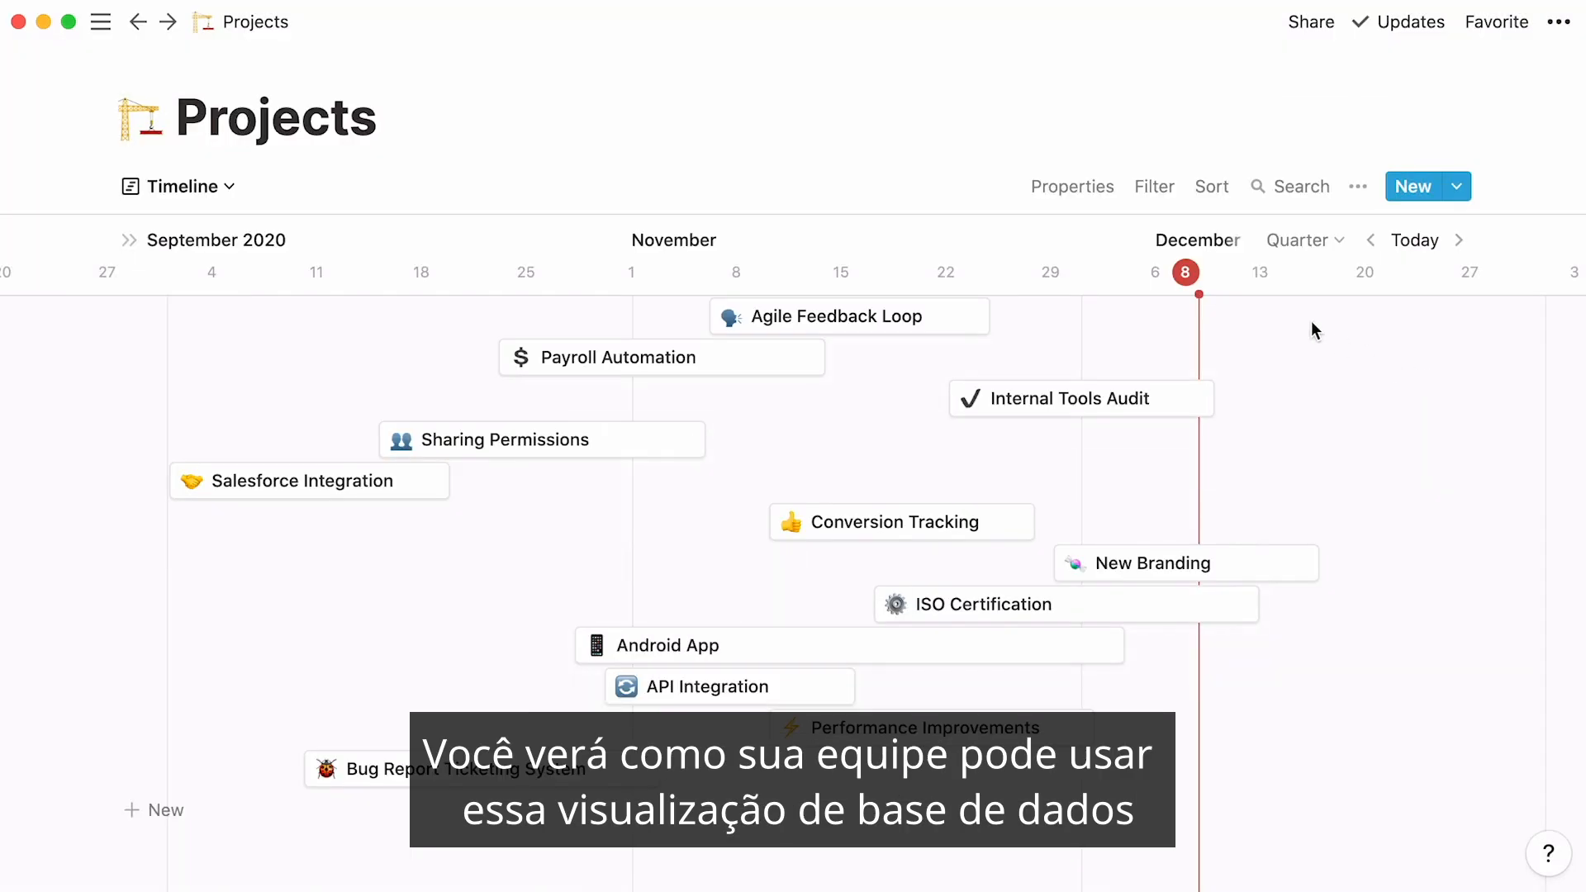
Step: Show the Engineers property on the cards of the Projects timeline
click(1125, 198)
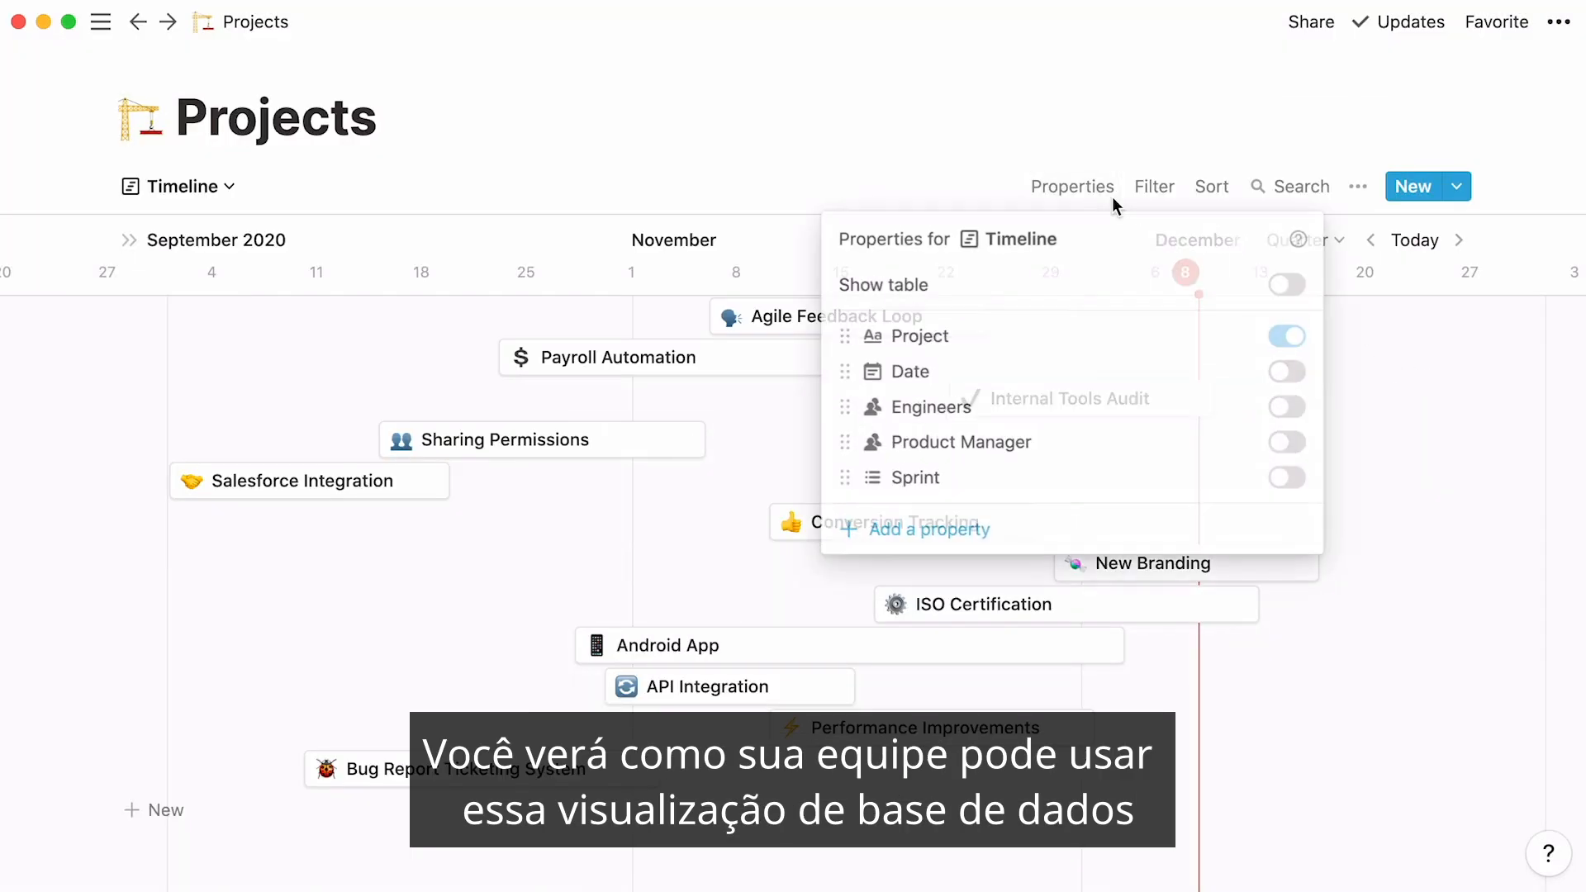
click(1266, 405)
click(1373, 372)
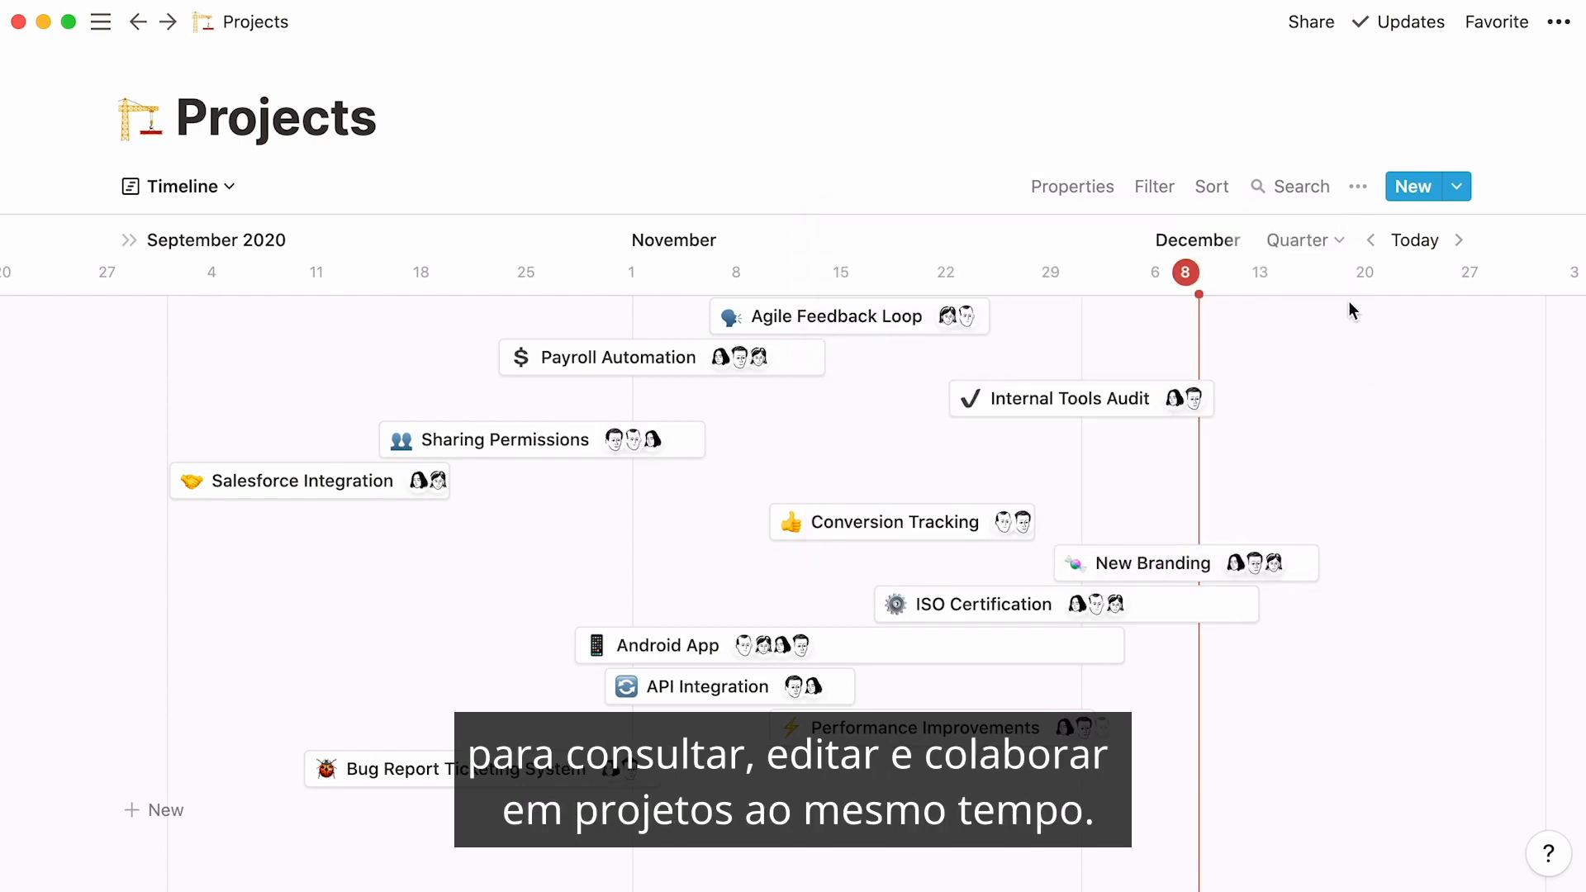
Step: Change the Projects timeline's time scale to Bi-week and browse its earlier dates
click(1332, 242)
click(1375, 403)
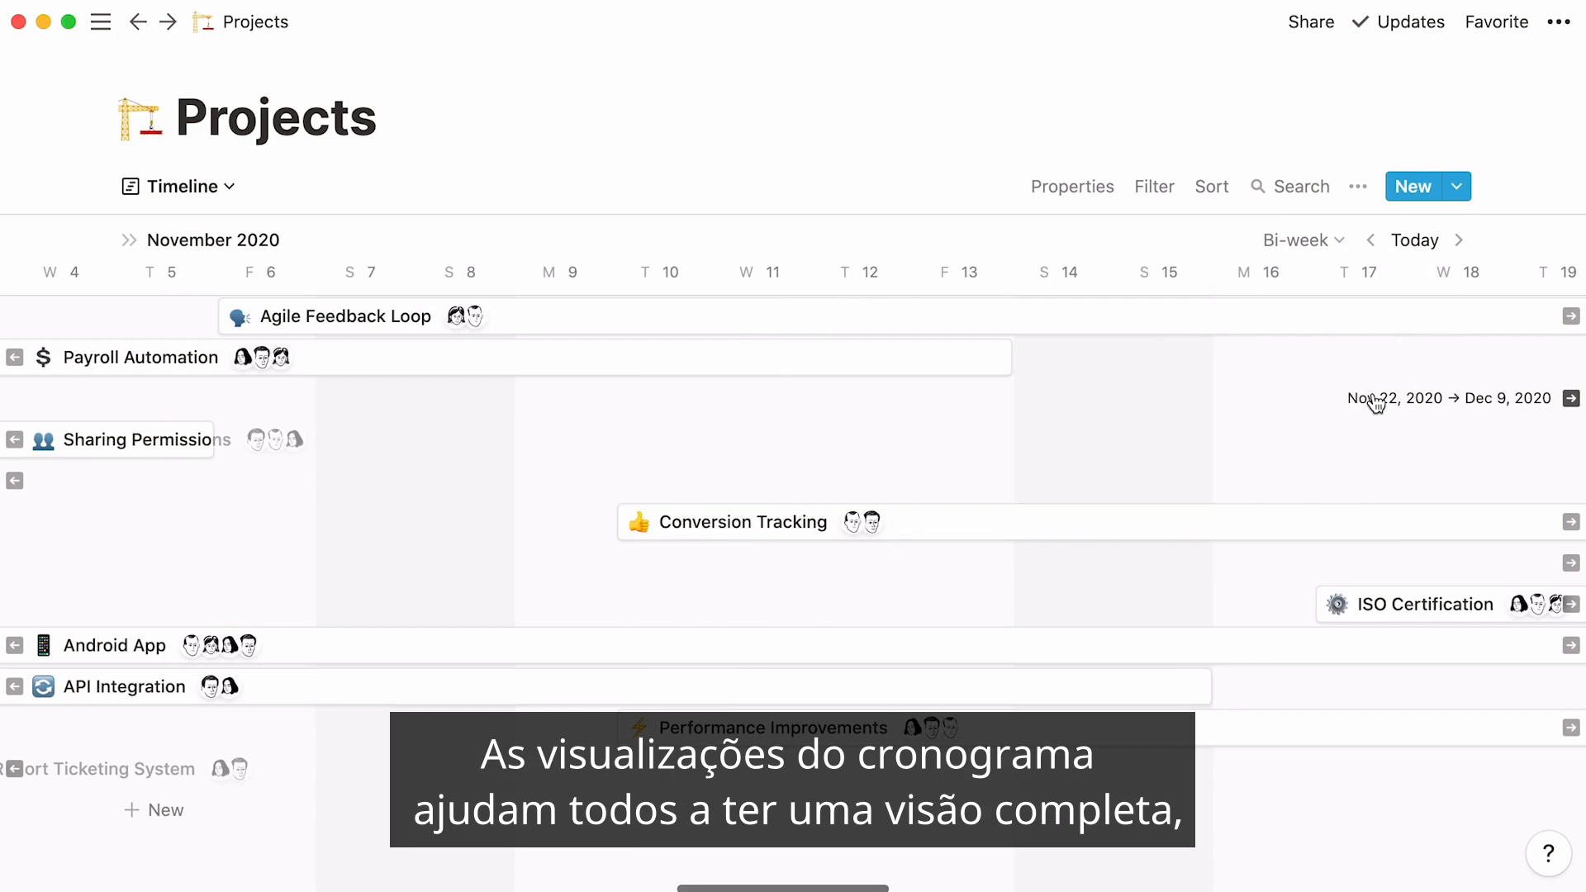
scroll(1375, 403, left, 5)
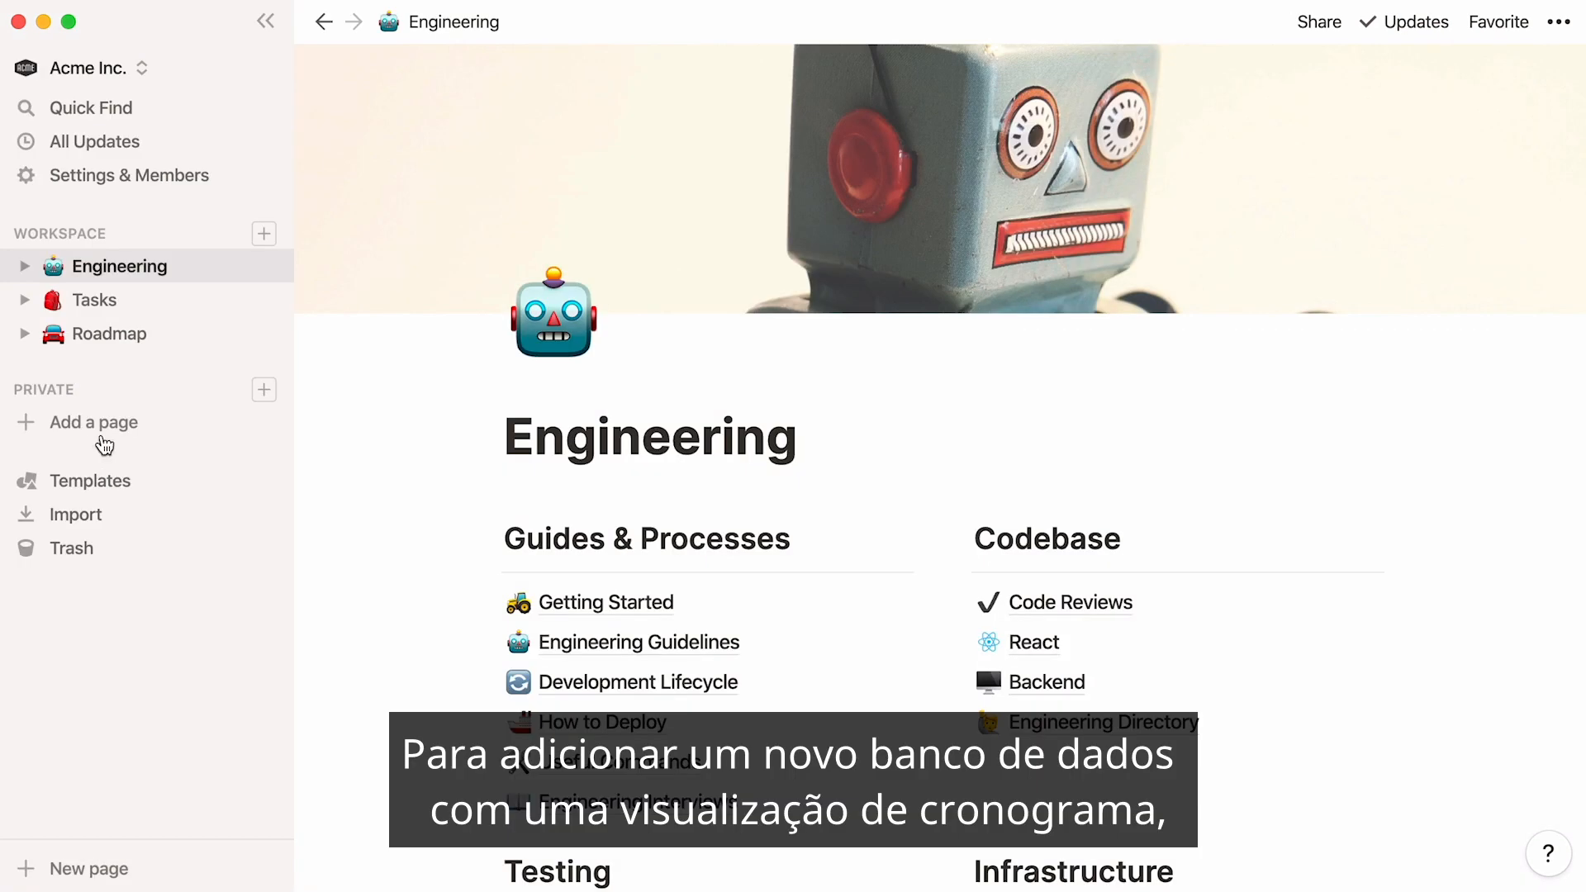
Step: Add a new private page and make it a Timeline database
click(101, 432)
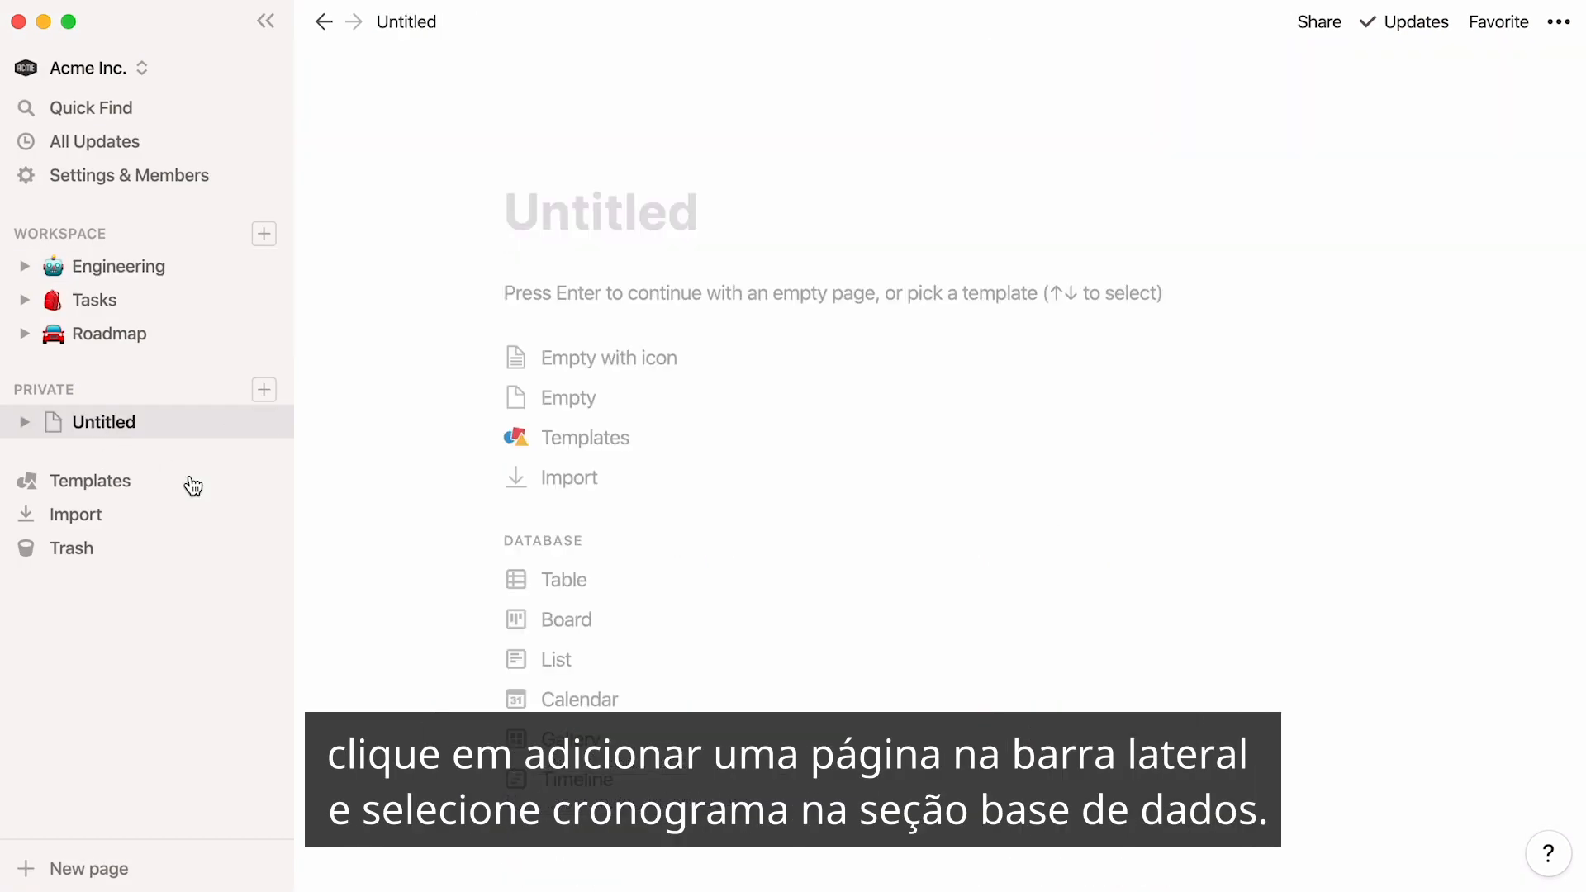
click(672, 776)
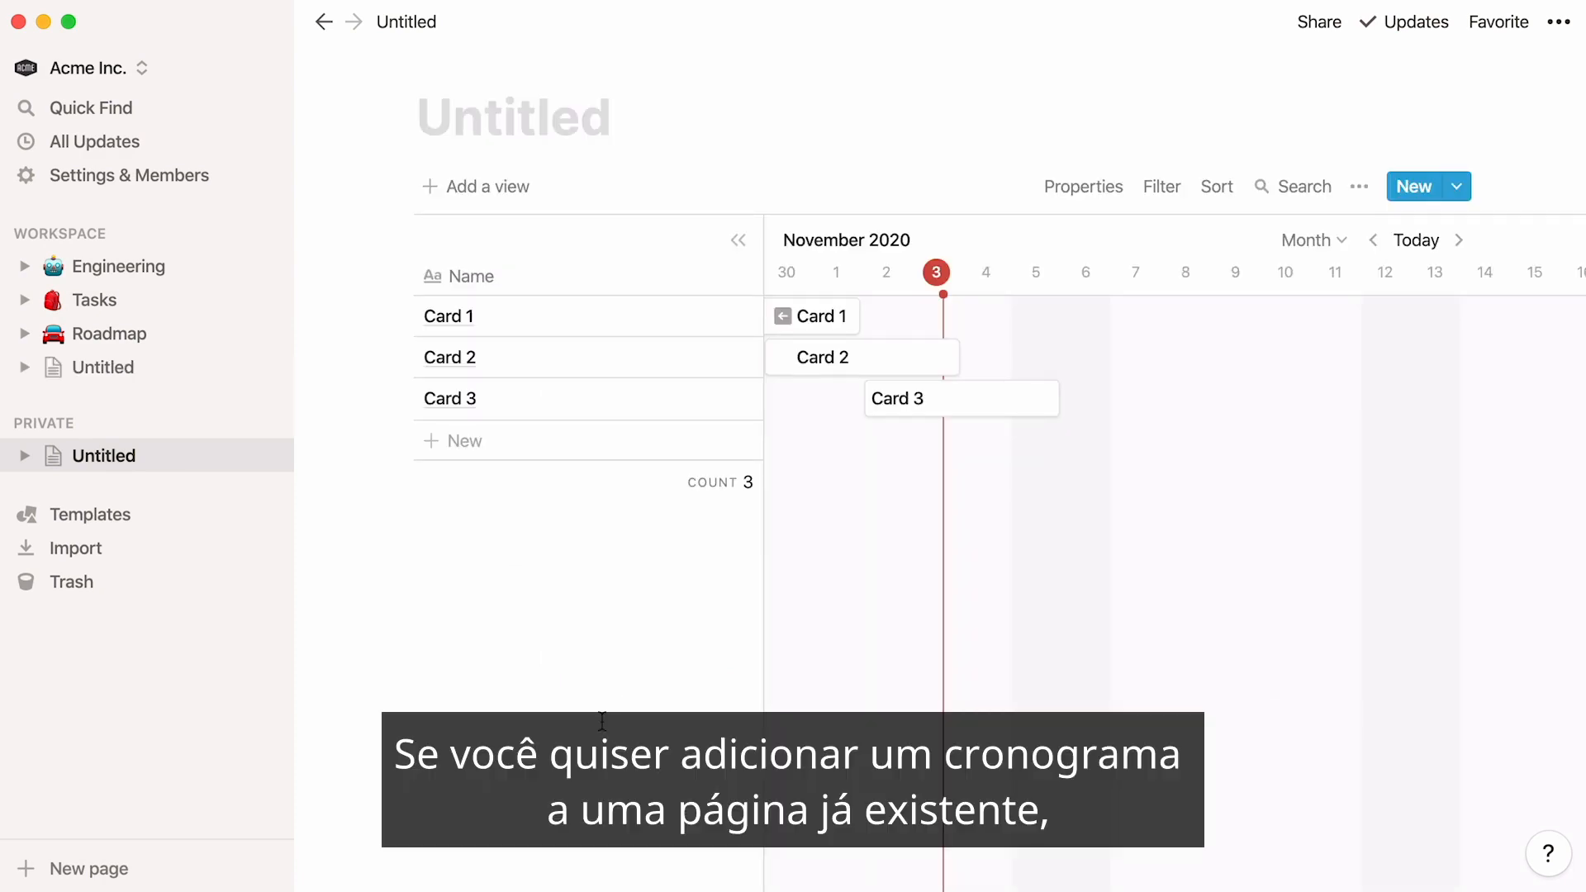
Step: Open the untitled workspace page and look up the timeline blocks with the /timeline command
click(165, 372)
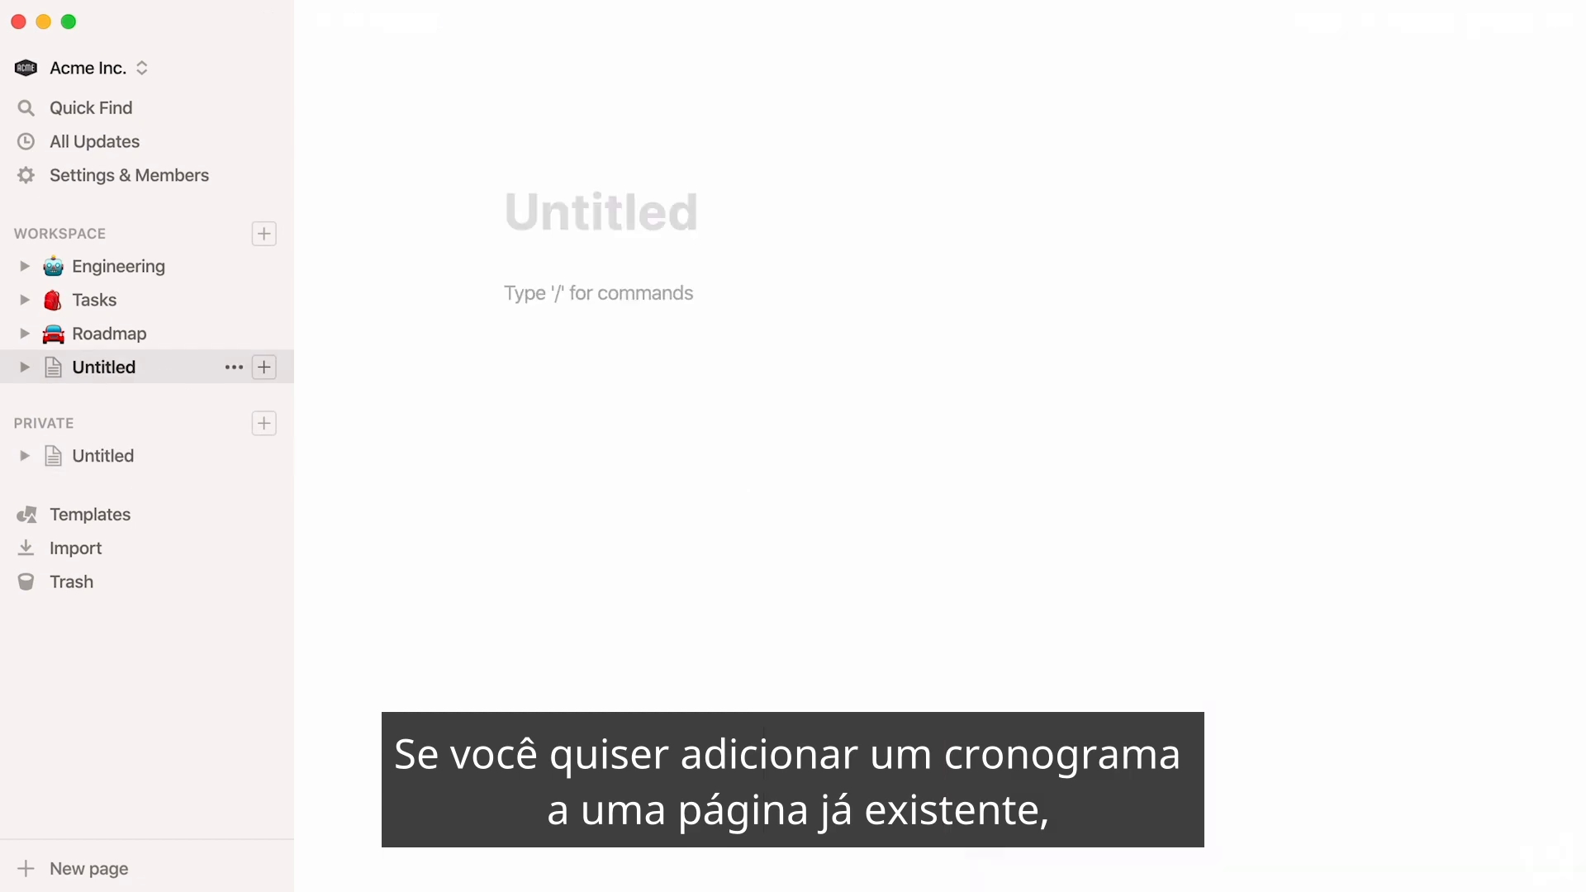
text(/)
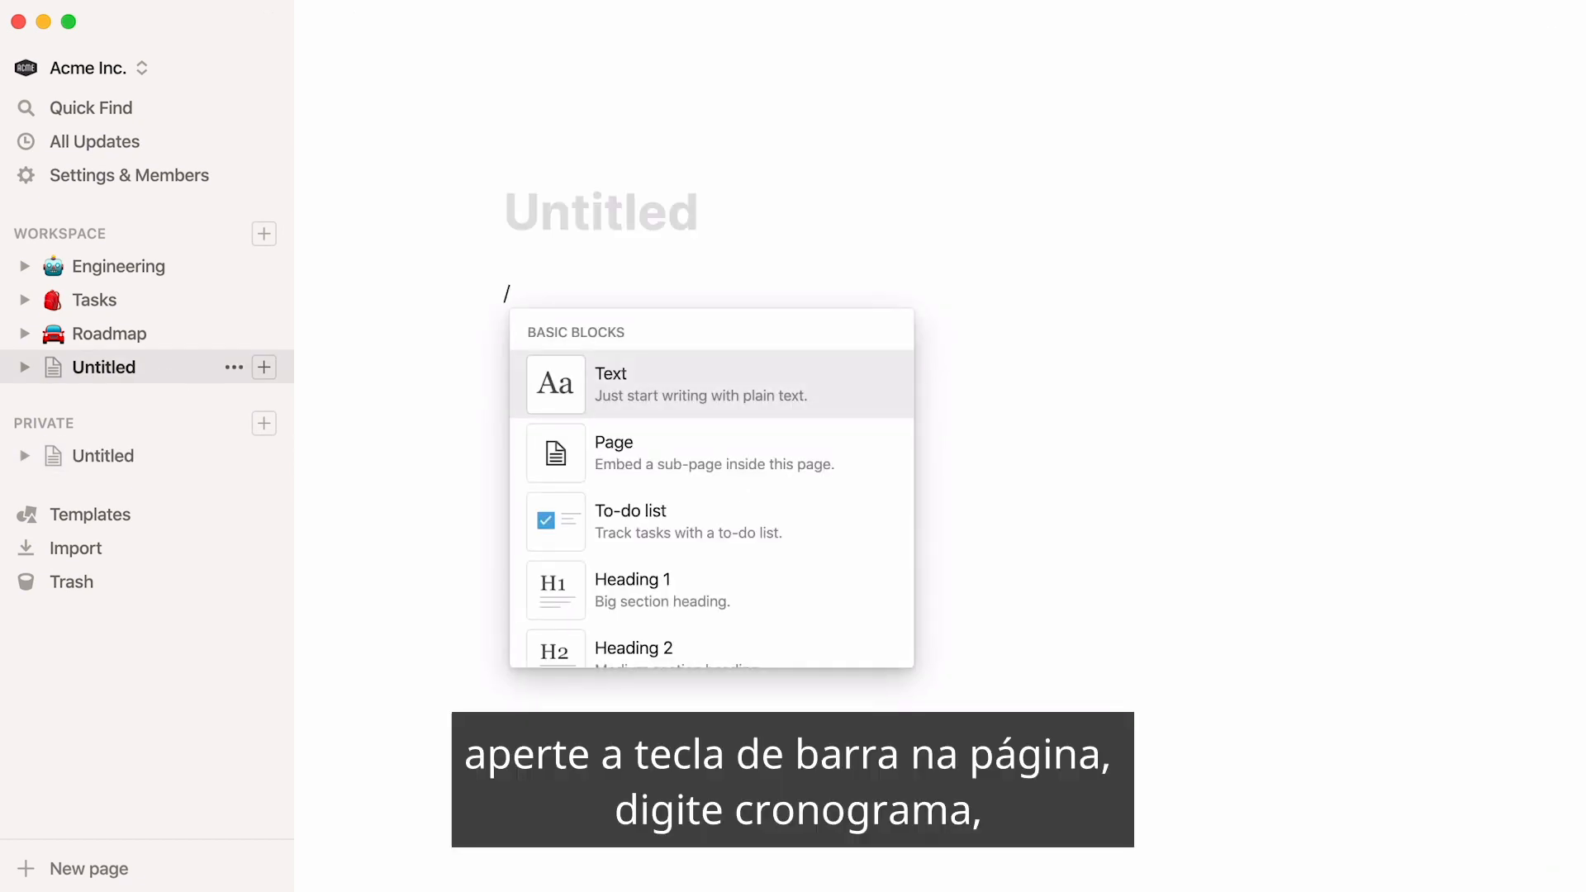
text(timeline)
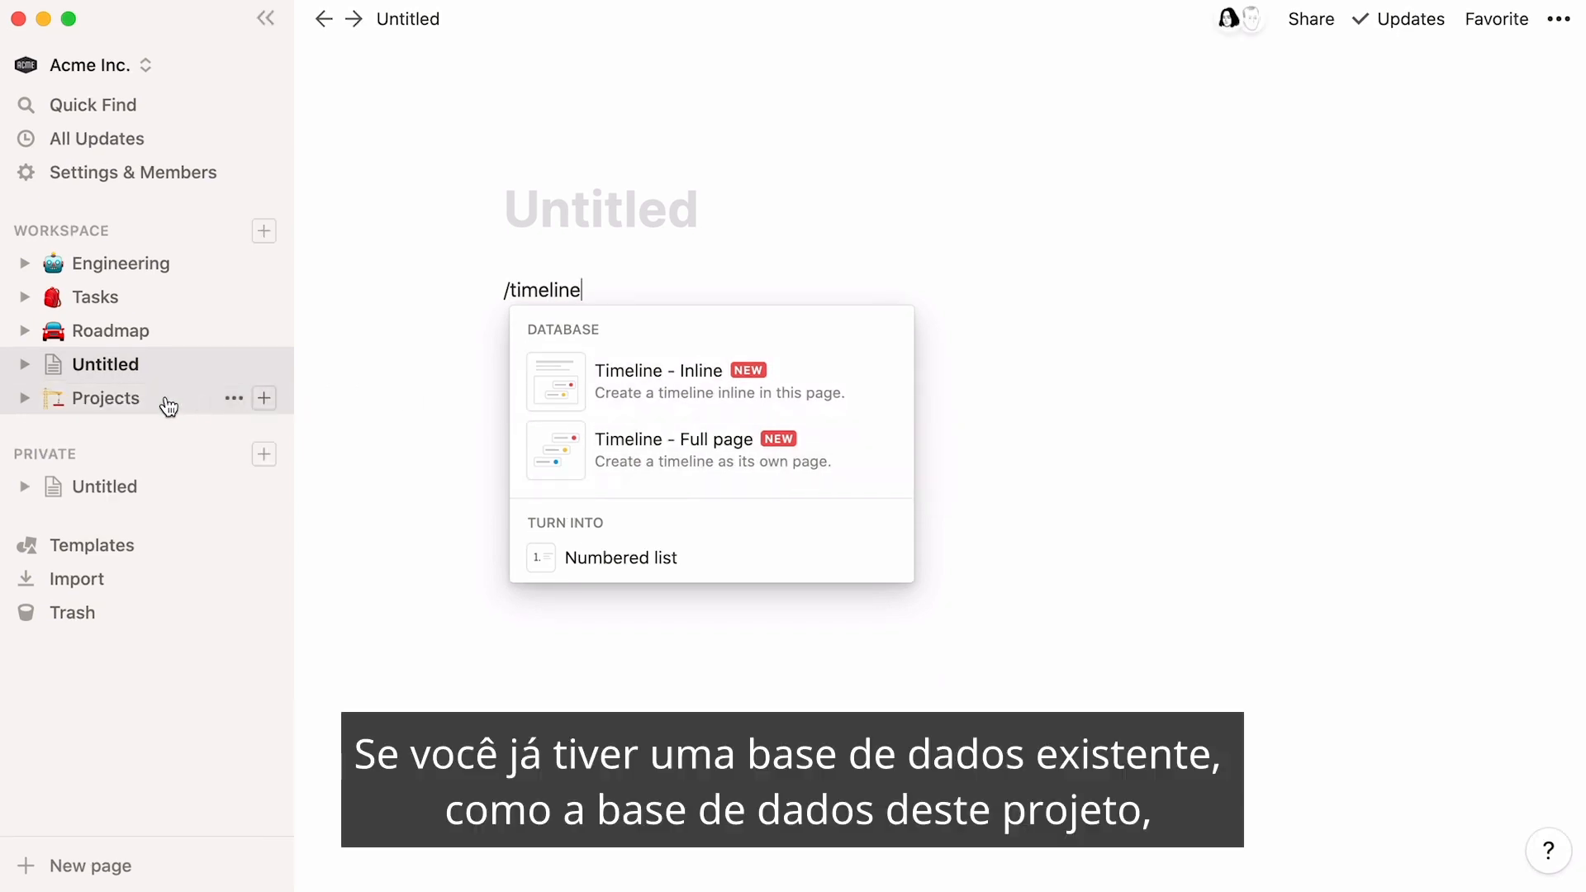
Step: Open the Projects database with the sidebar collapsed and create an unnamed Timeline view for it
click(166, 401)
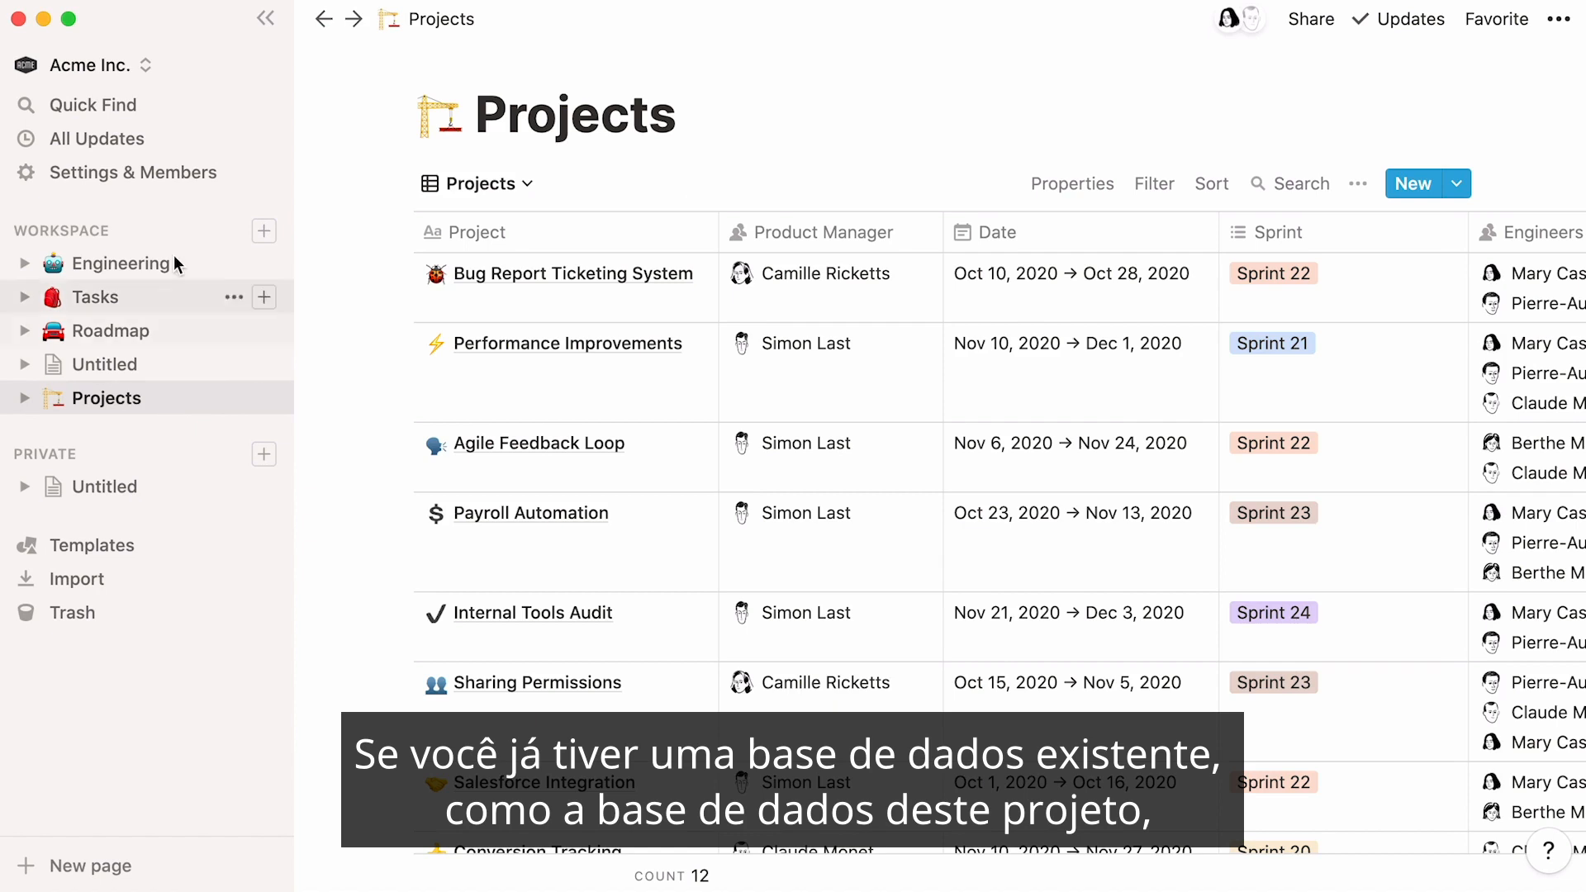
click(264, 18)
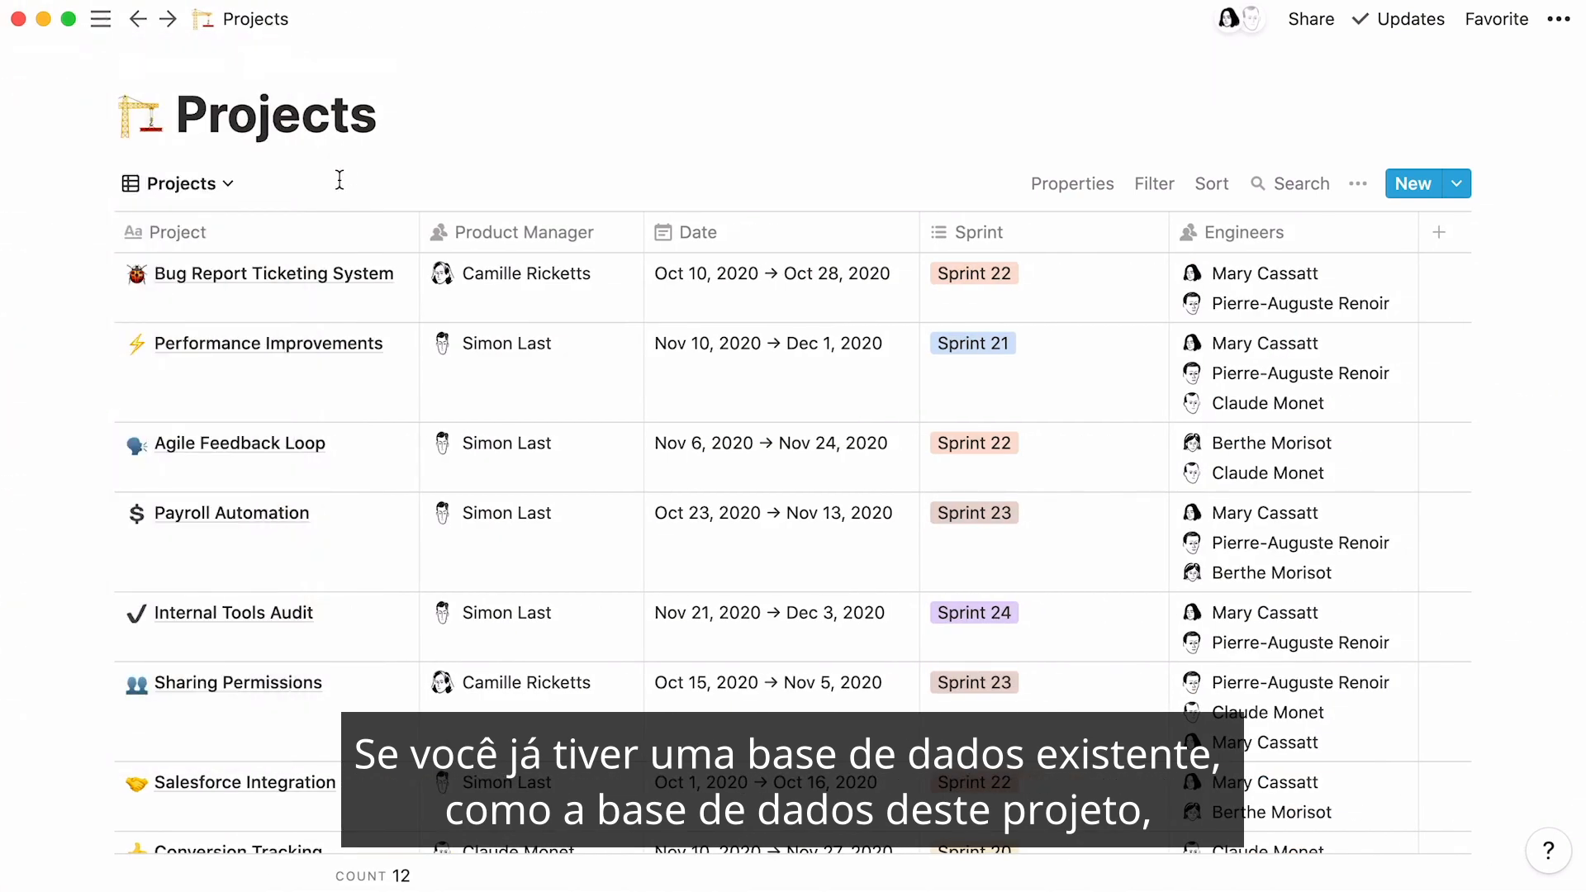
click(238, 192)
click(165, 573)
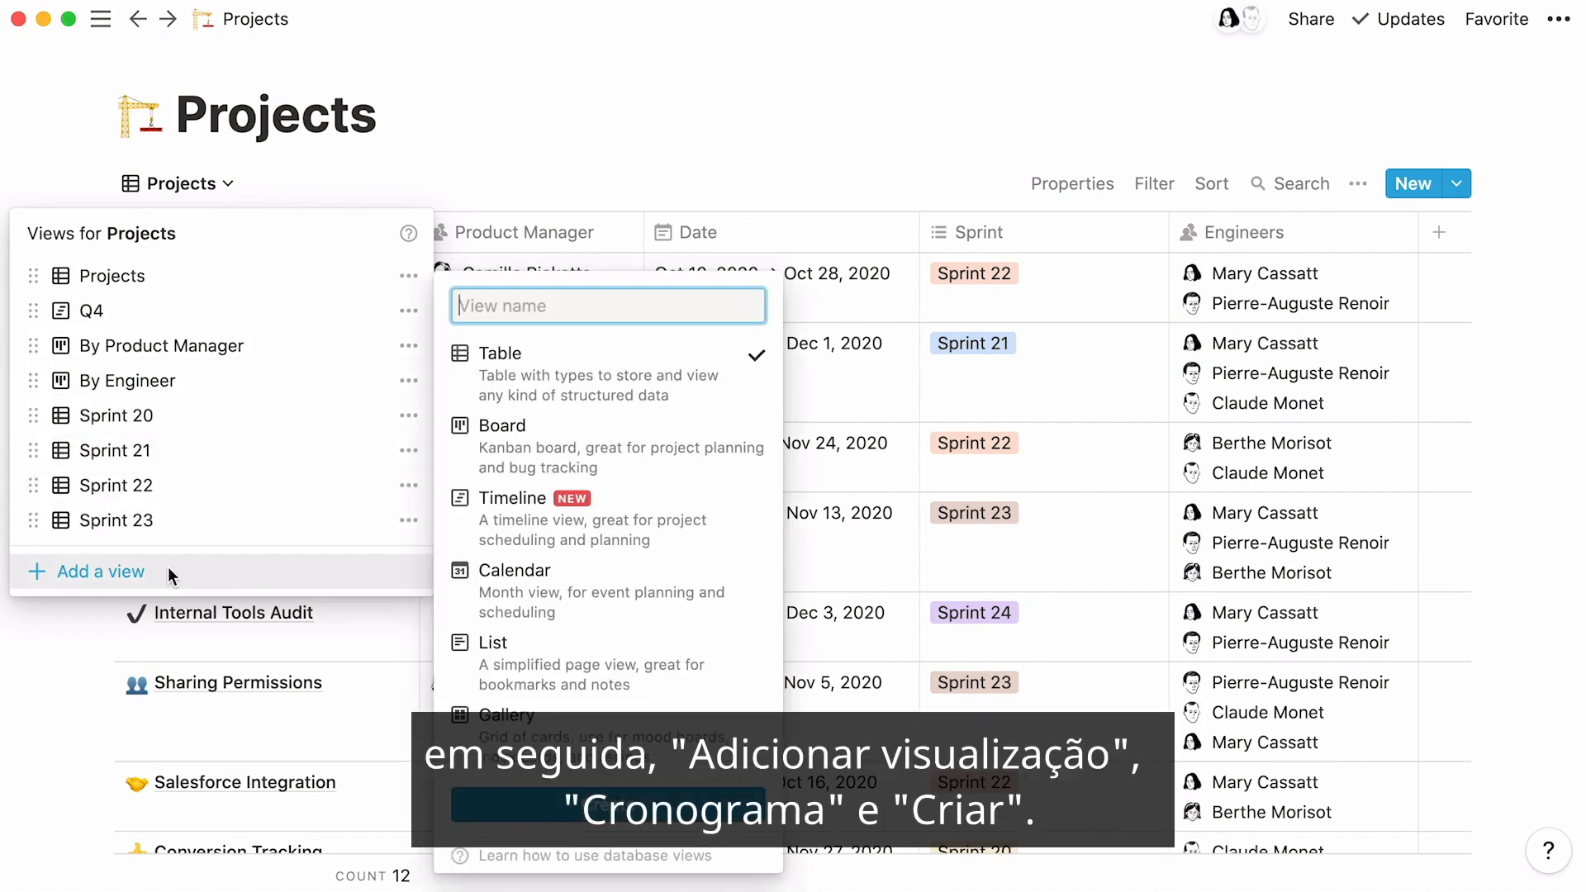
click(508, 499)
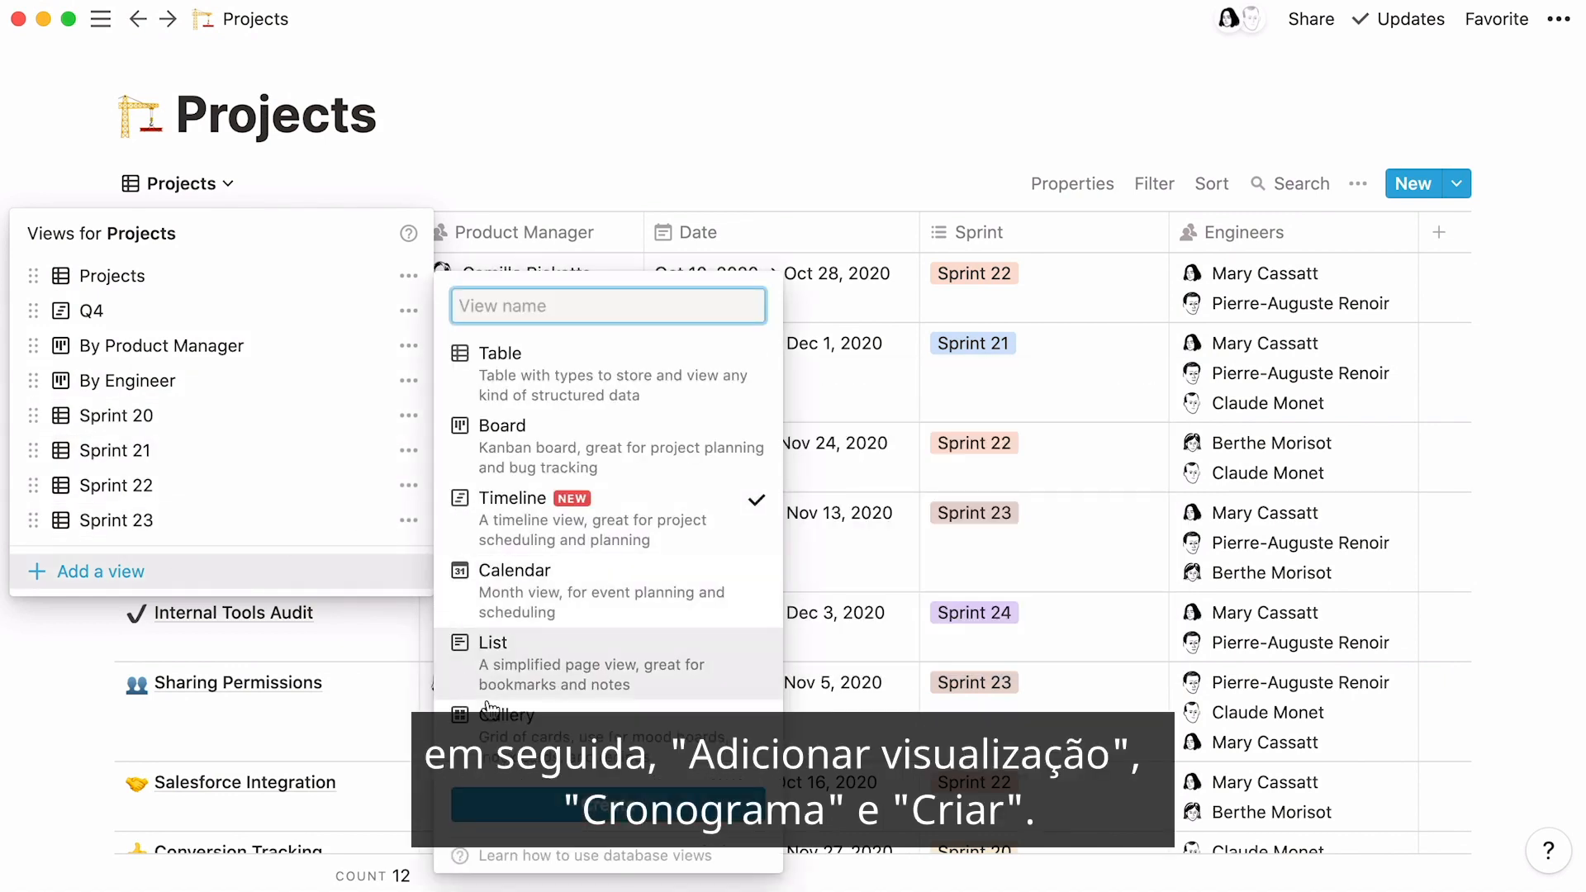
click(511, 800)
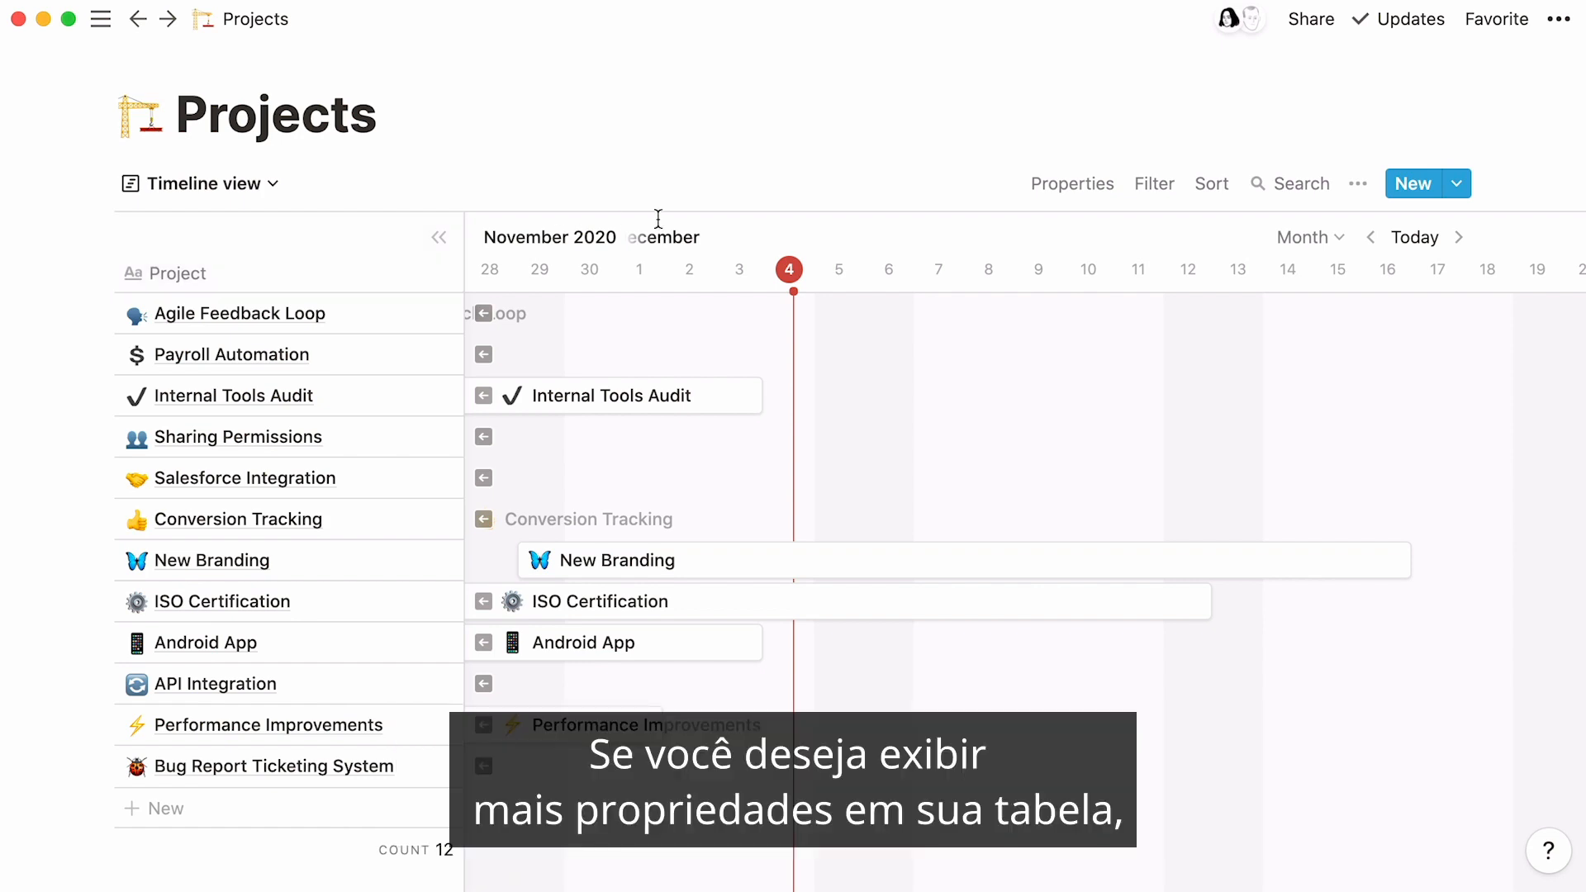
Step: Try showing the Product Manager and Sprint properties in the timeline's table and hide each again
click(1029, 186)
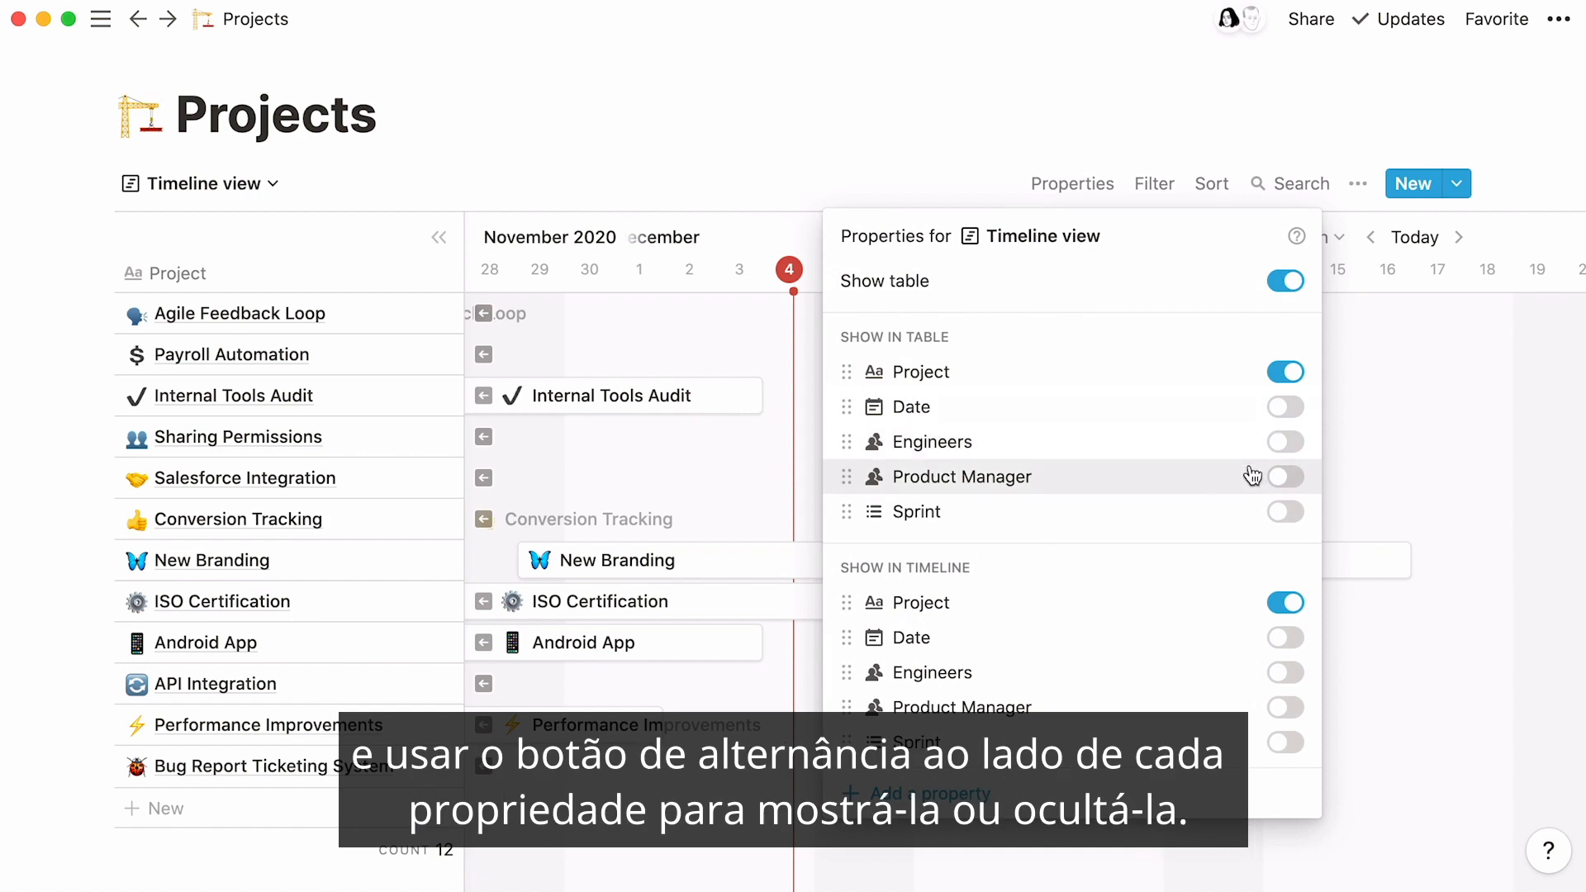
click(1277, 480)
click(1277, 480)
click(1277, 514)
click(1277, 514)
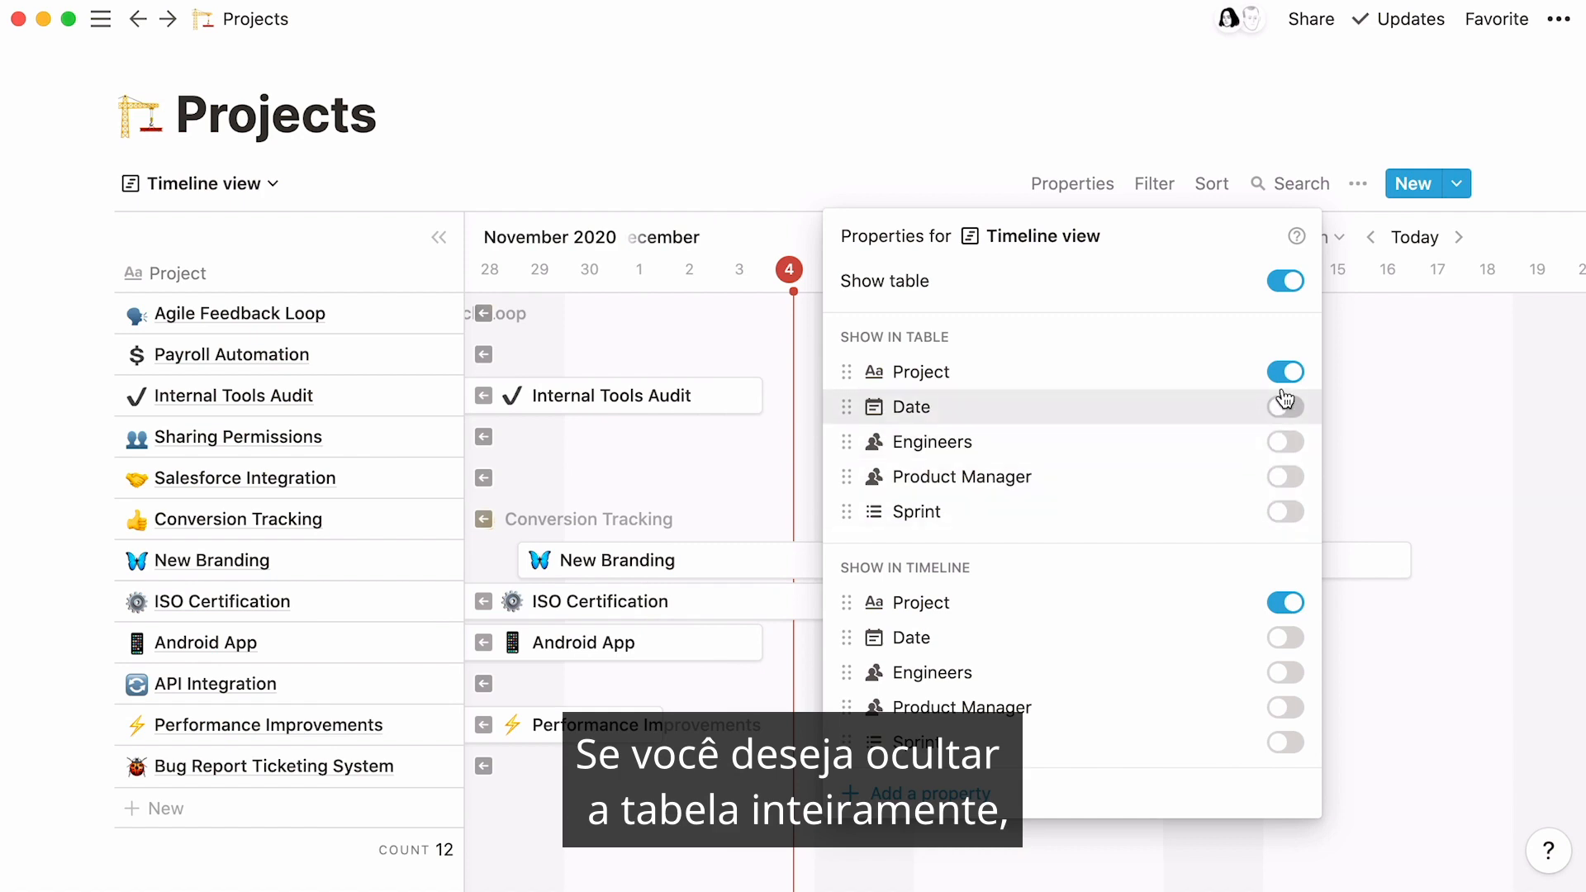
Step: Hide the table beside the timeline, bring it back once and collapse it again
click(1289, 284)
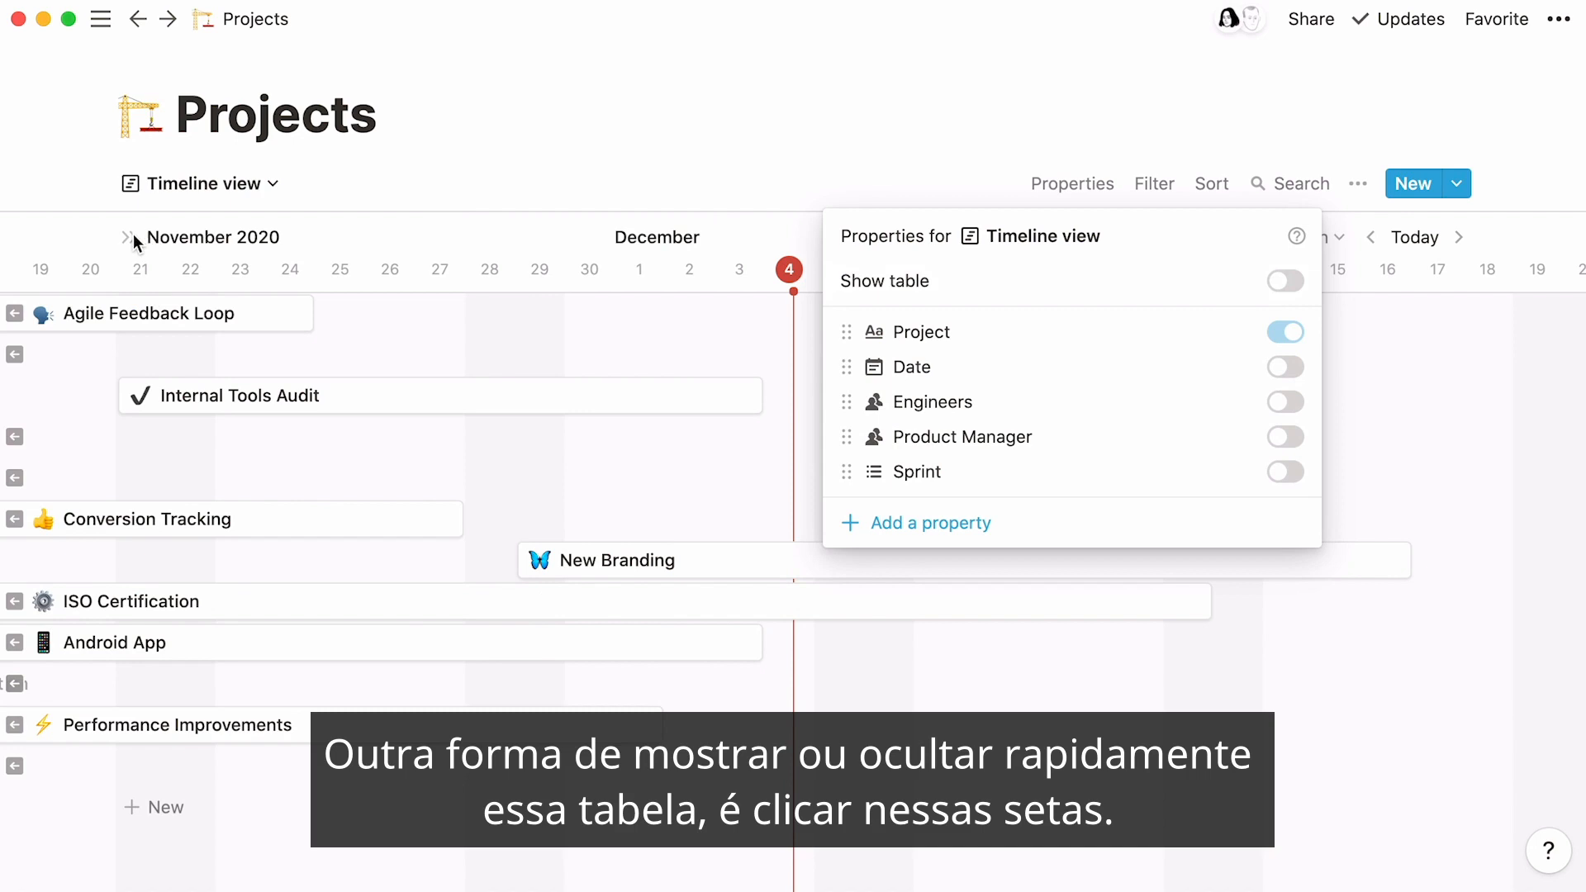
click(132, 236)
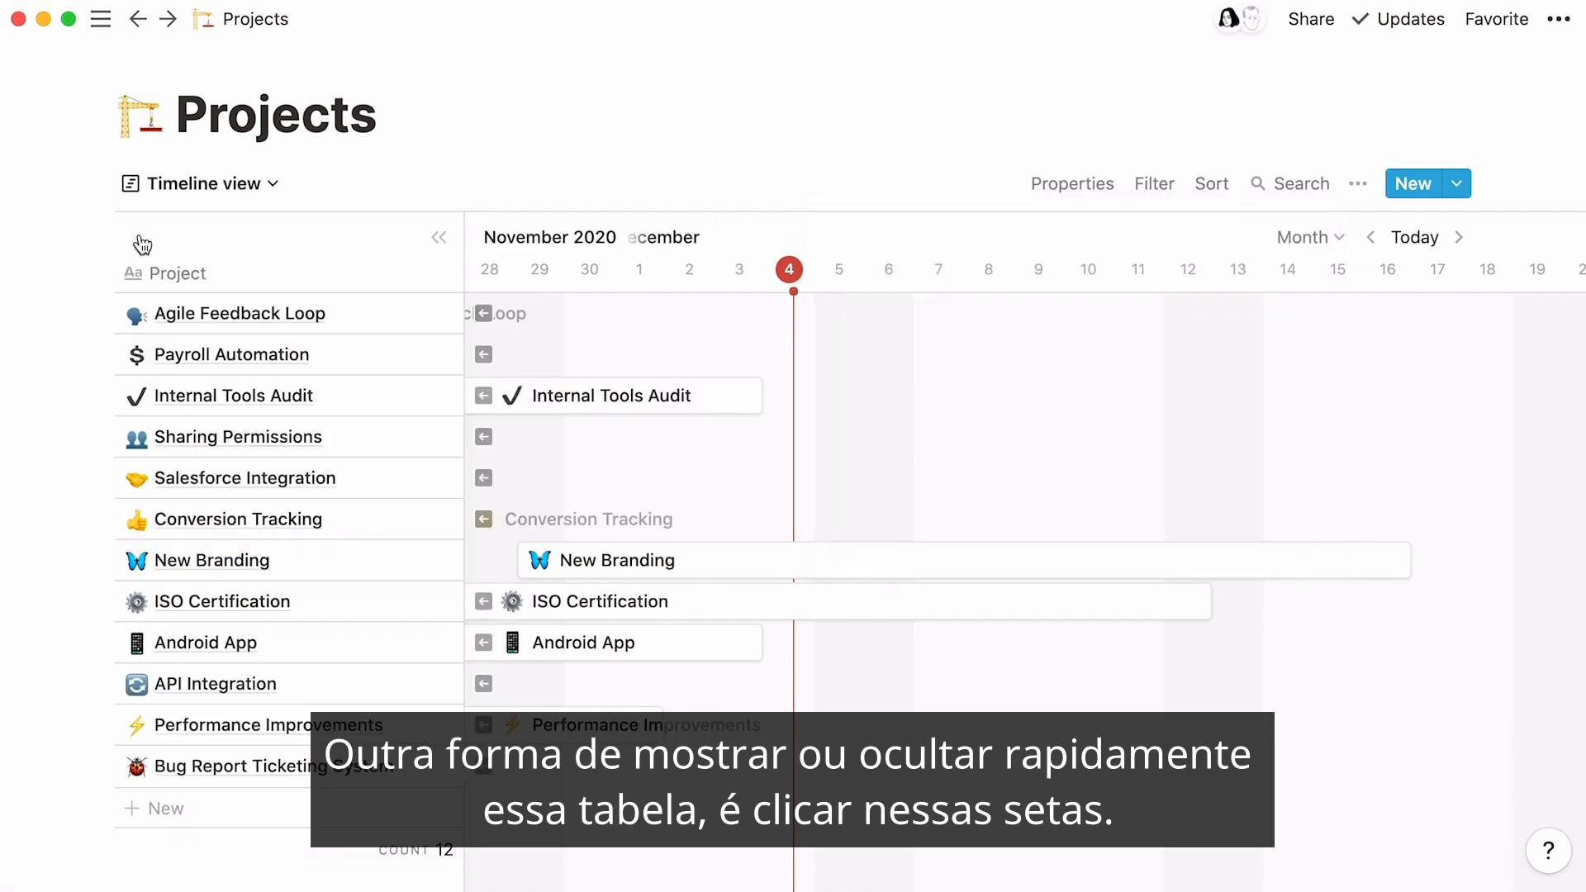
click(433, 246)
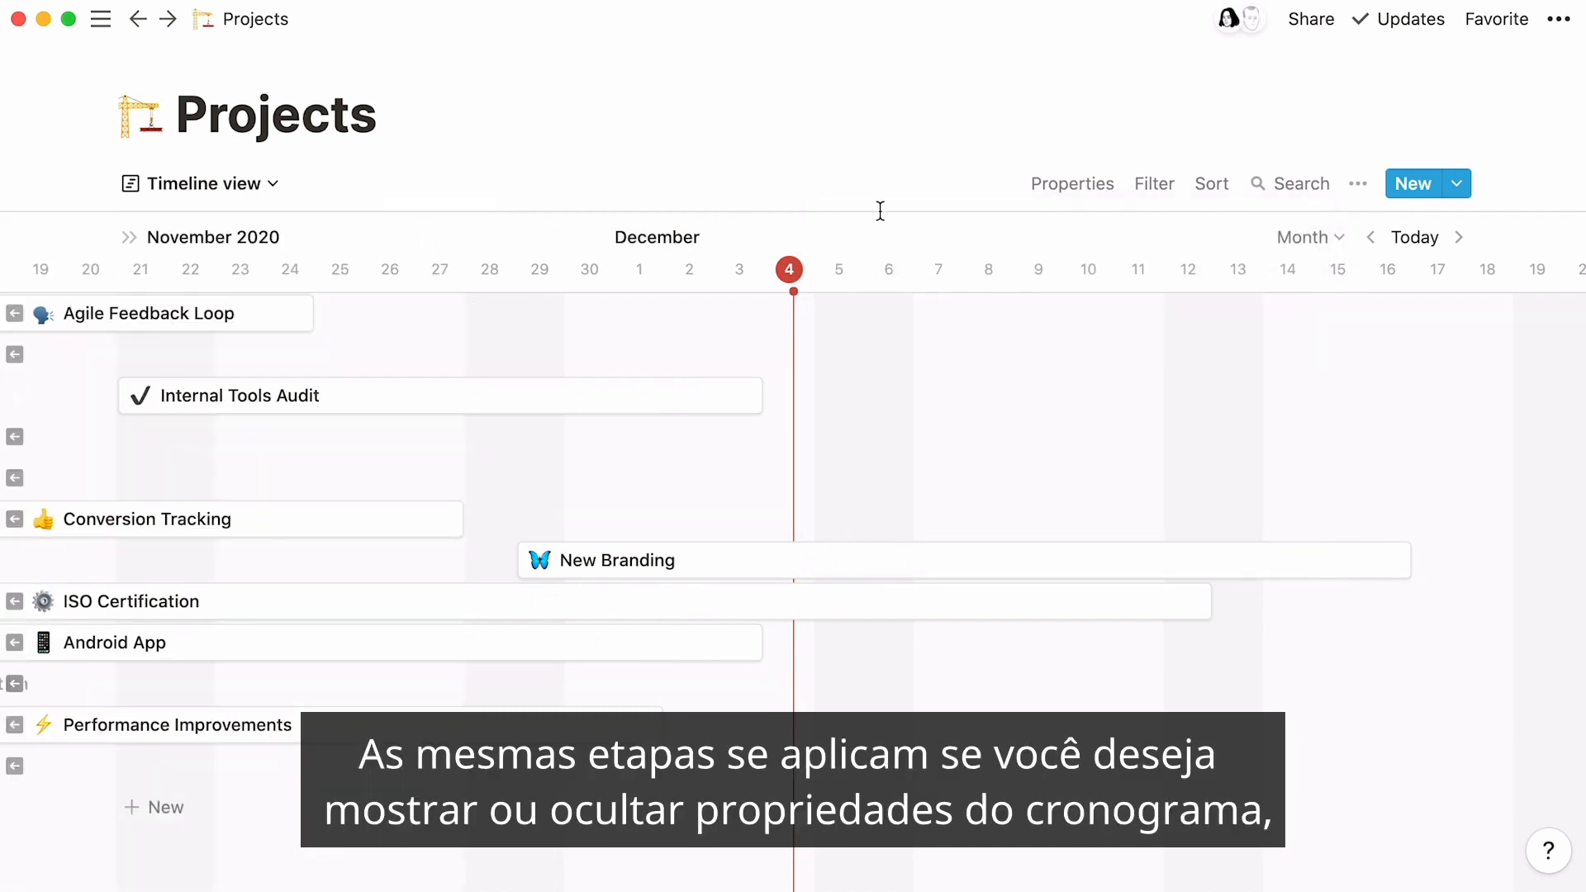
Step: Try showing the Engineers and Sprint properties on the timeline cards and turn both off again
click(1037, 192)
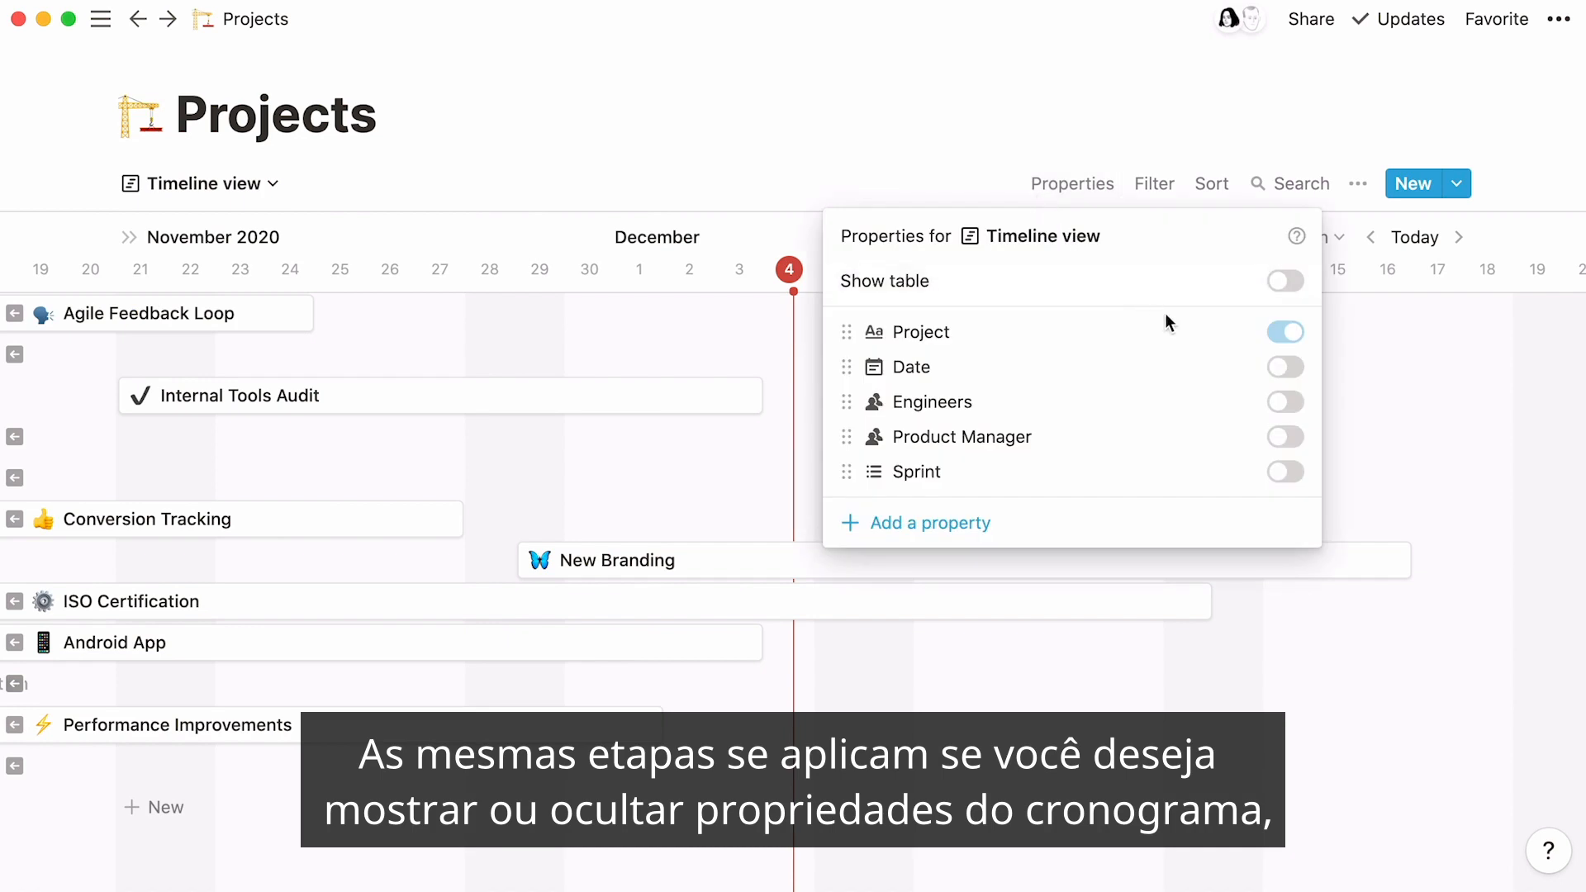
click(1285, 403)
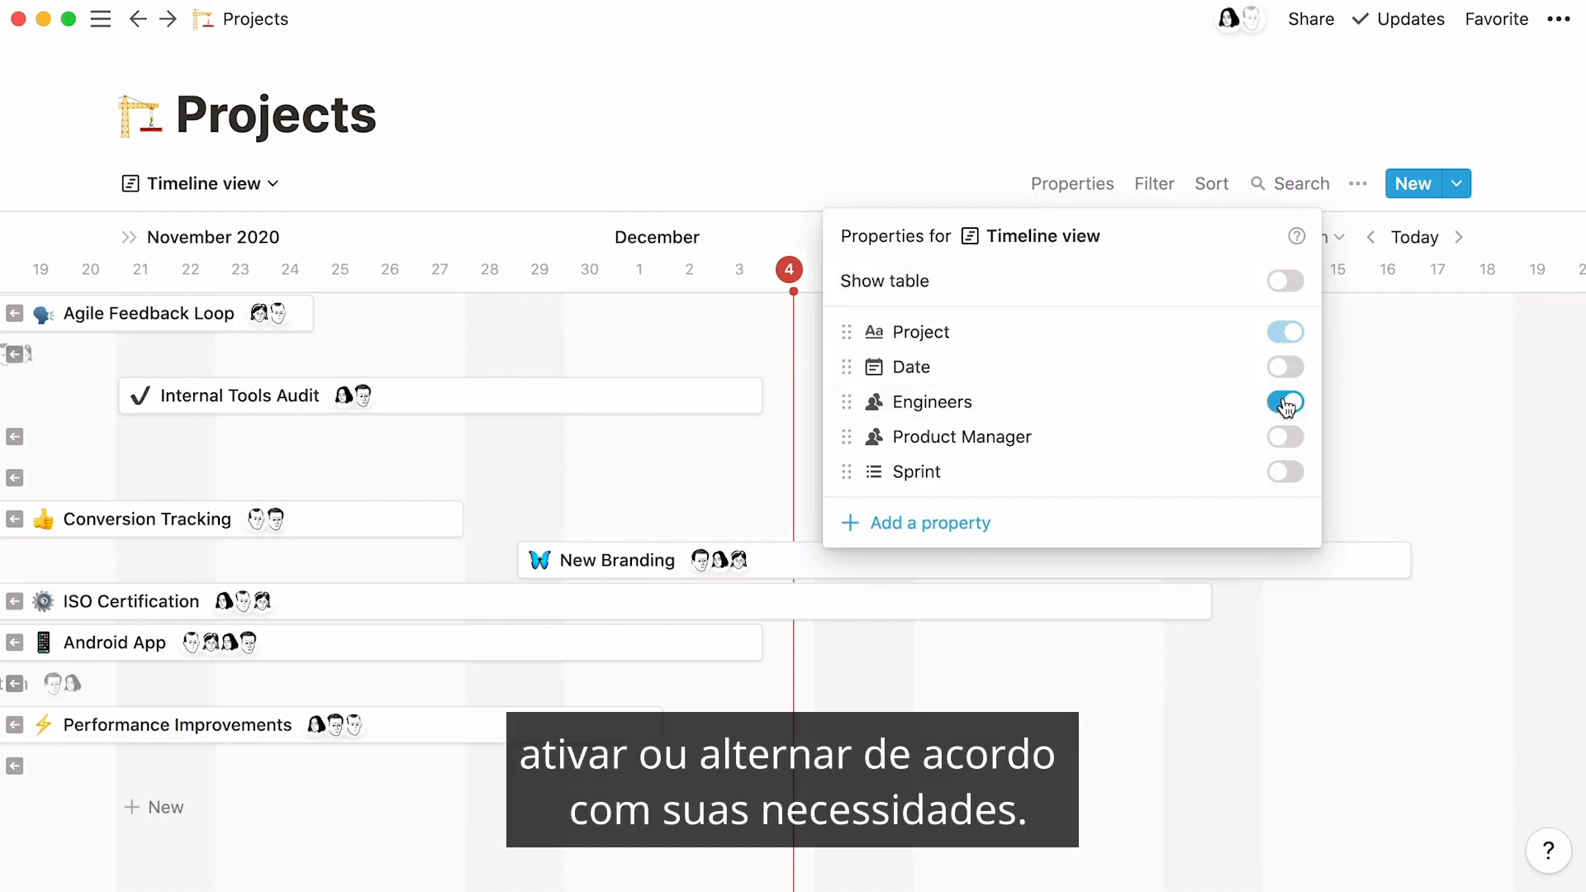
click(1289, 472)
click(1292, 475)
click(1285, 402)
click(1363, 387)
Step: Open the Bug Report Ticketing System card, examine its linked pages, image, video and code, and return to the timeline
scroll(1364, 386, left, 5)
scroll(1362, 390, left, 10)
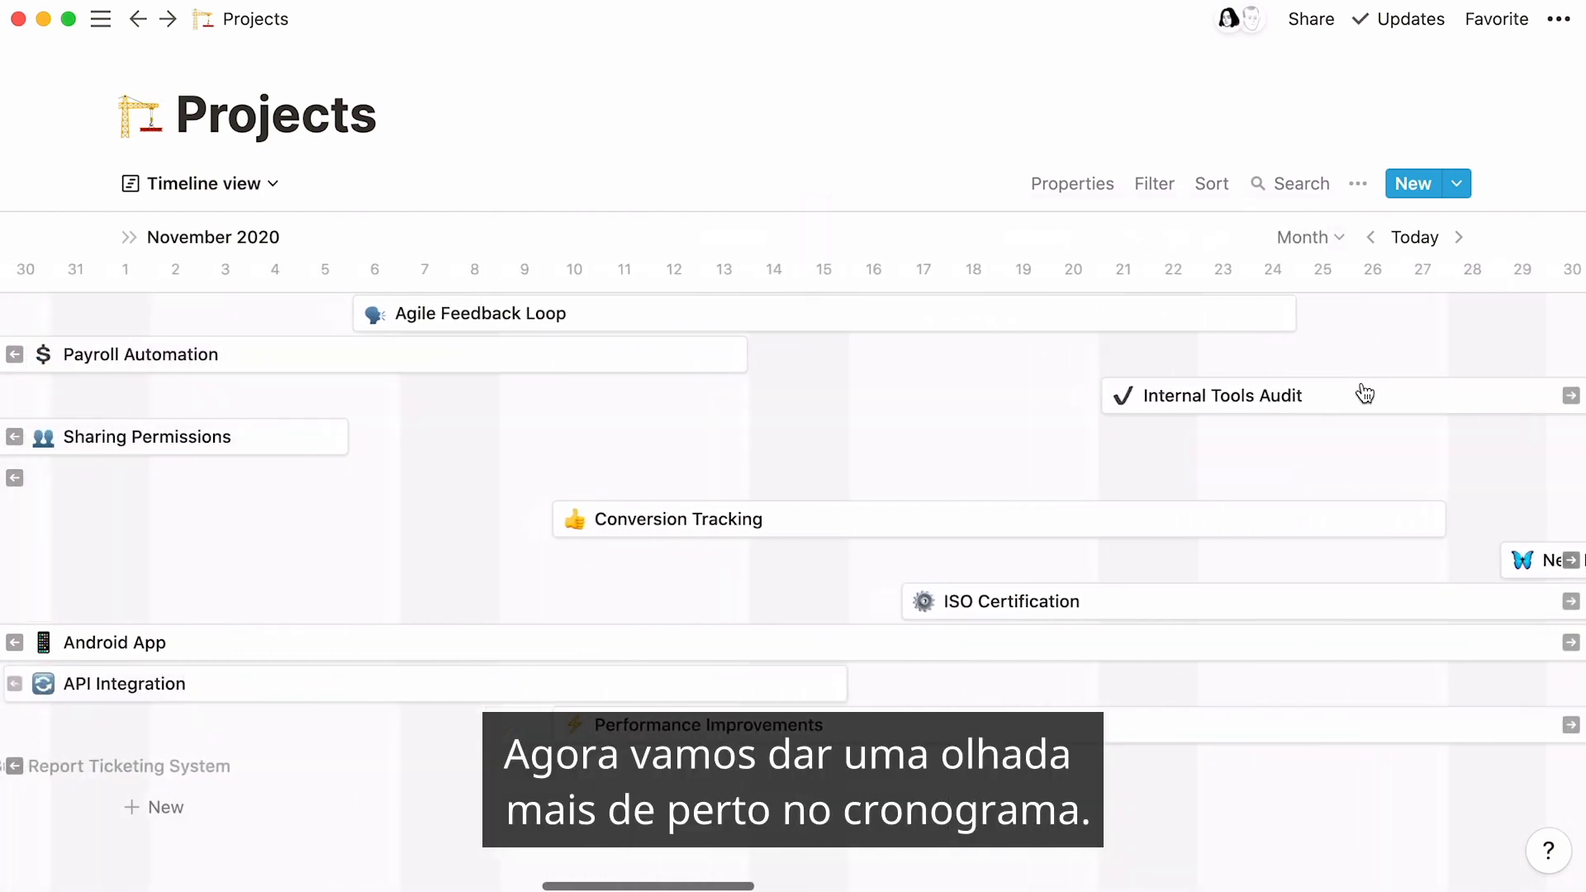
scroll(1365, 394, left, 5)
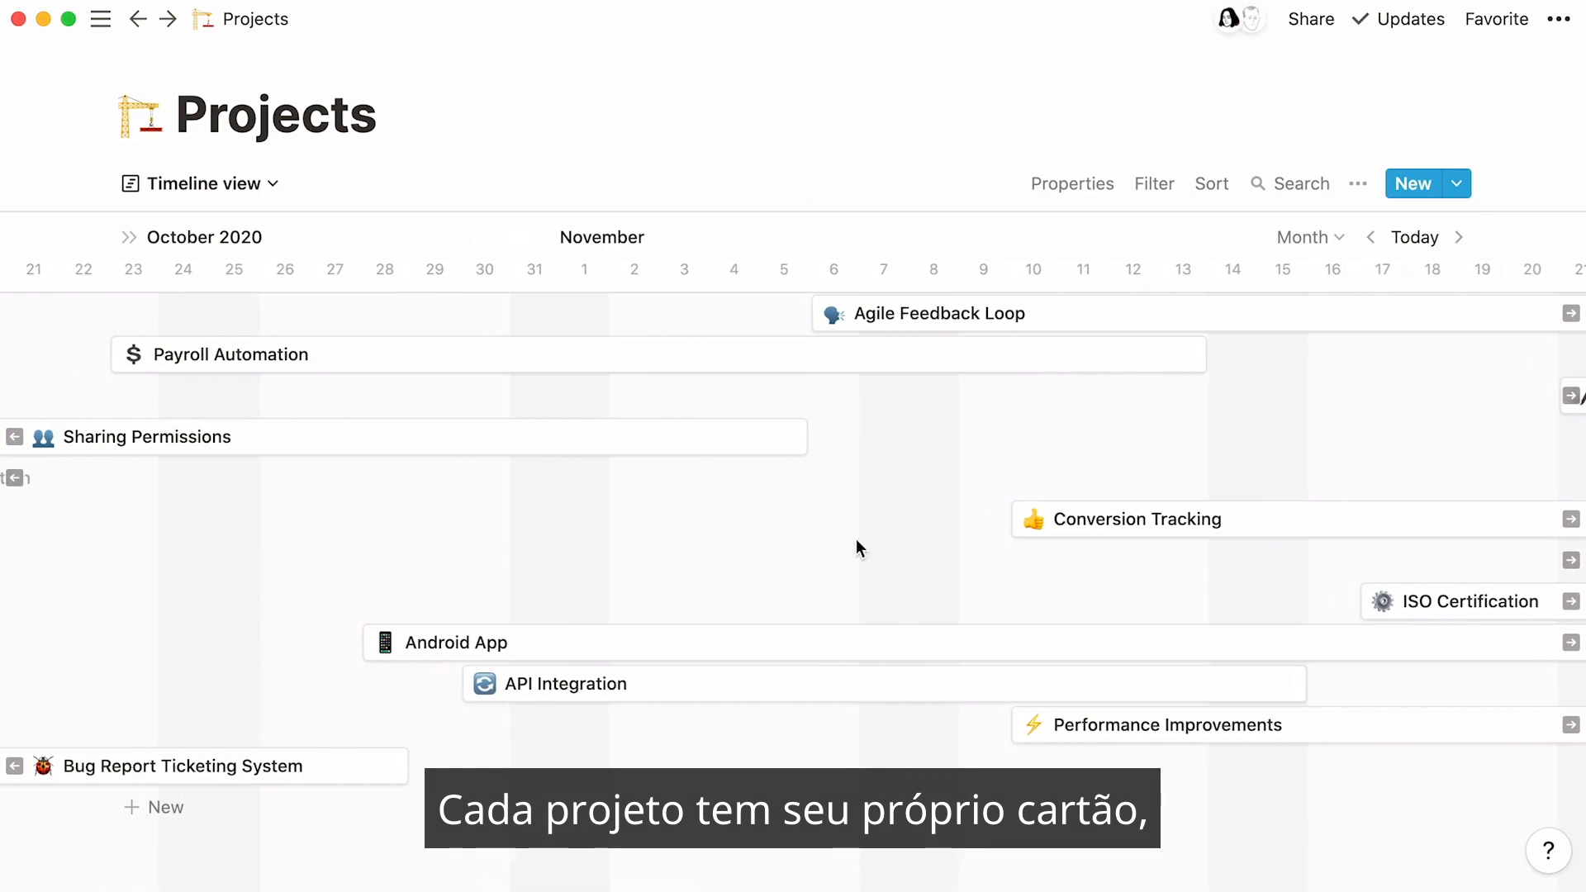
click(320, 766)
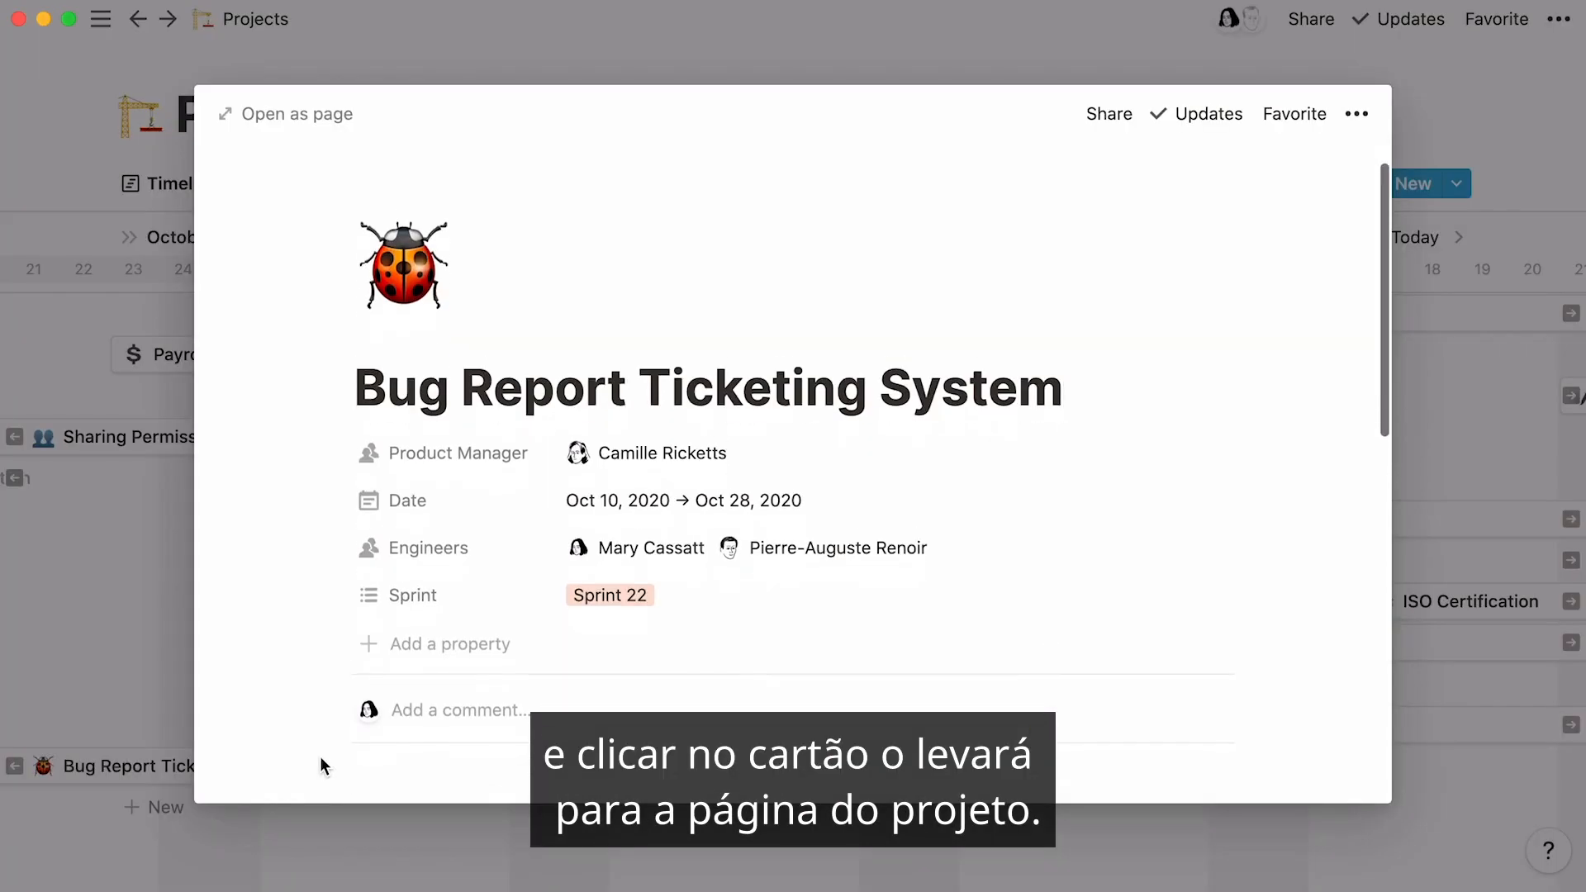
scroll(321, 766, down, 5)
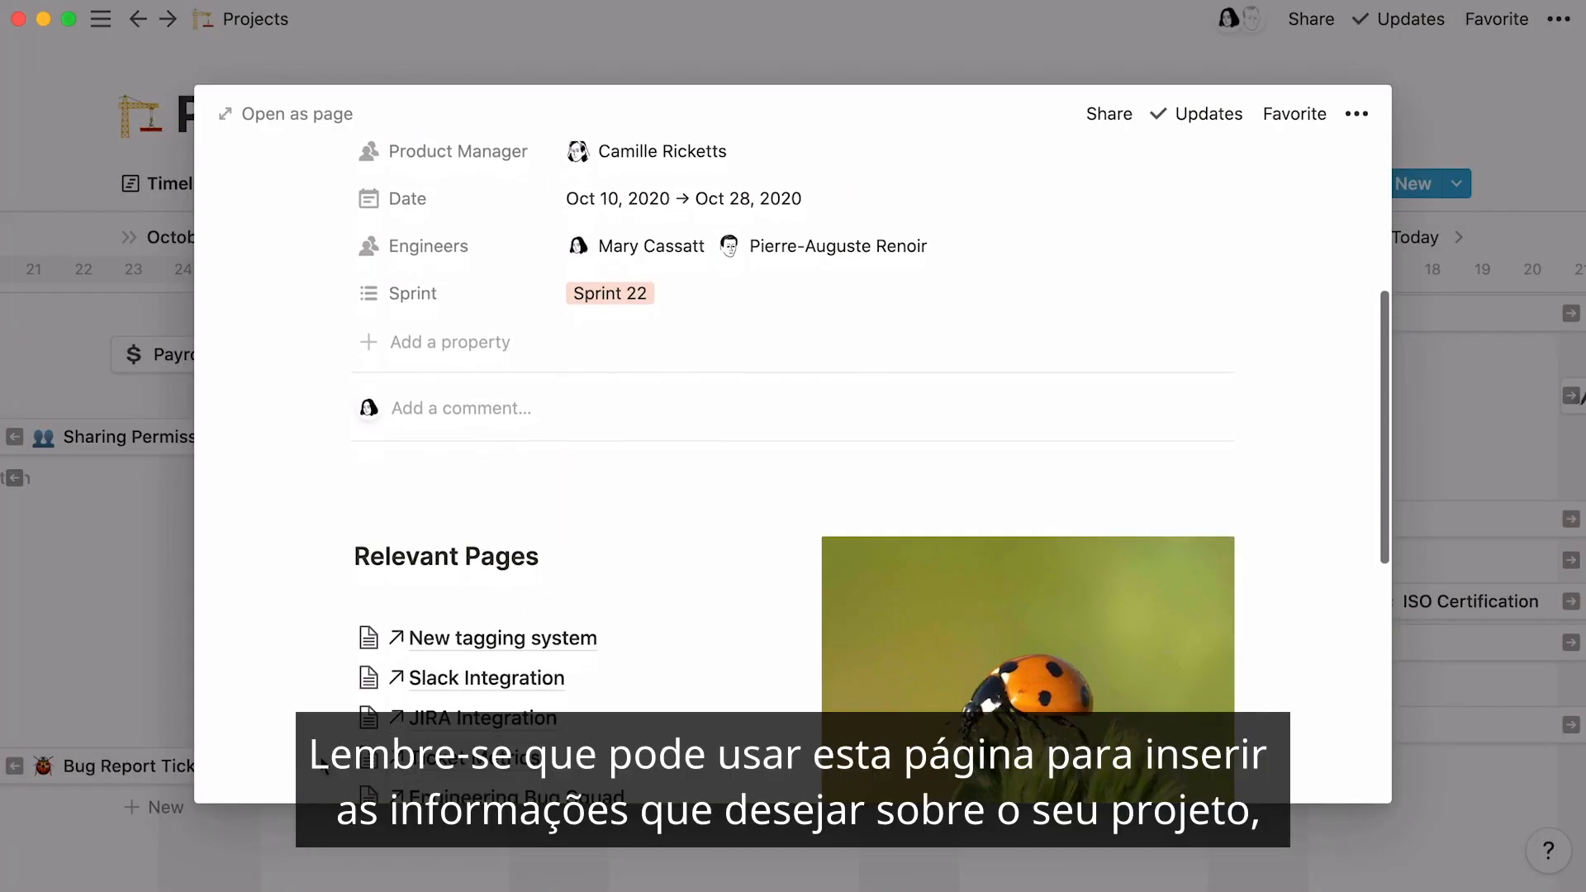
scroll(322, 766, down, 3)
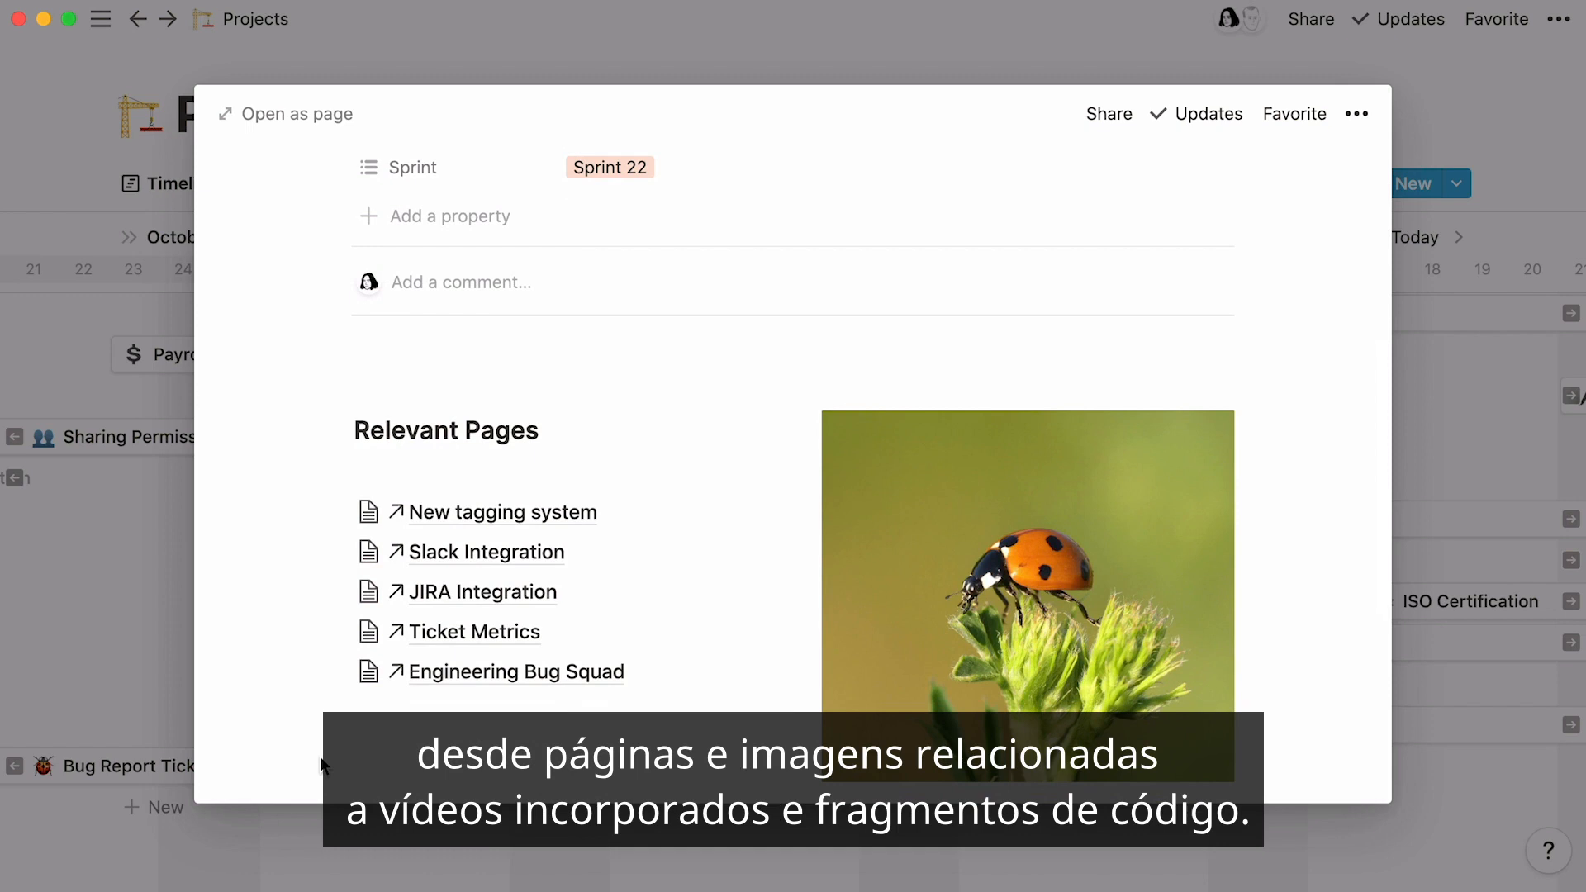
scroll(322, 766, down, 5)
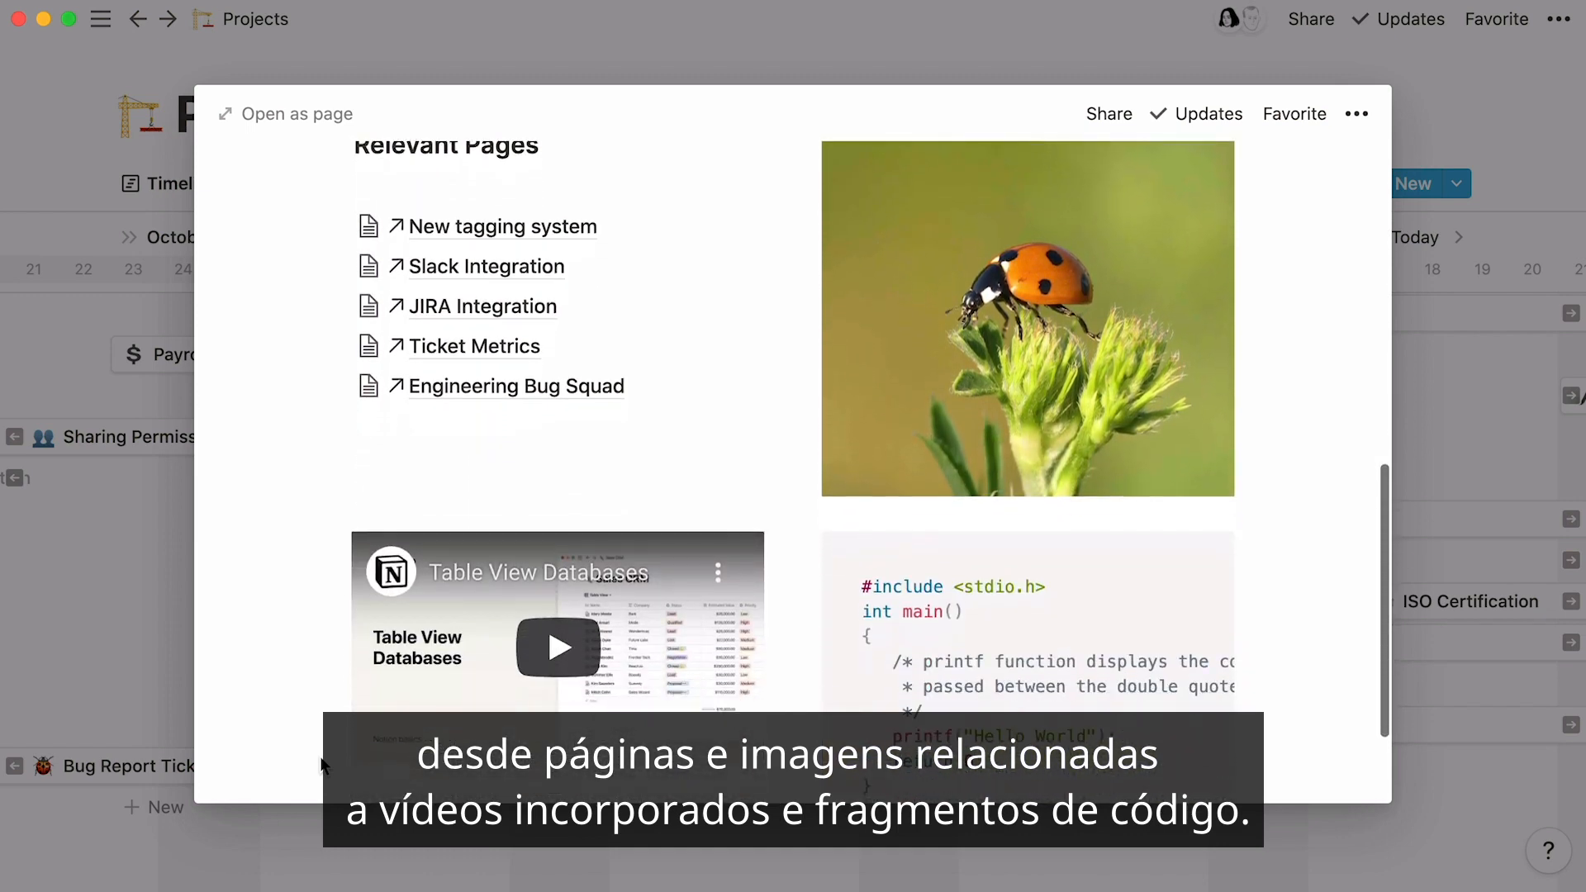
click(533, 661)
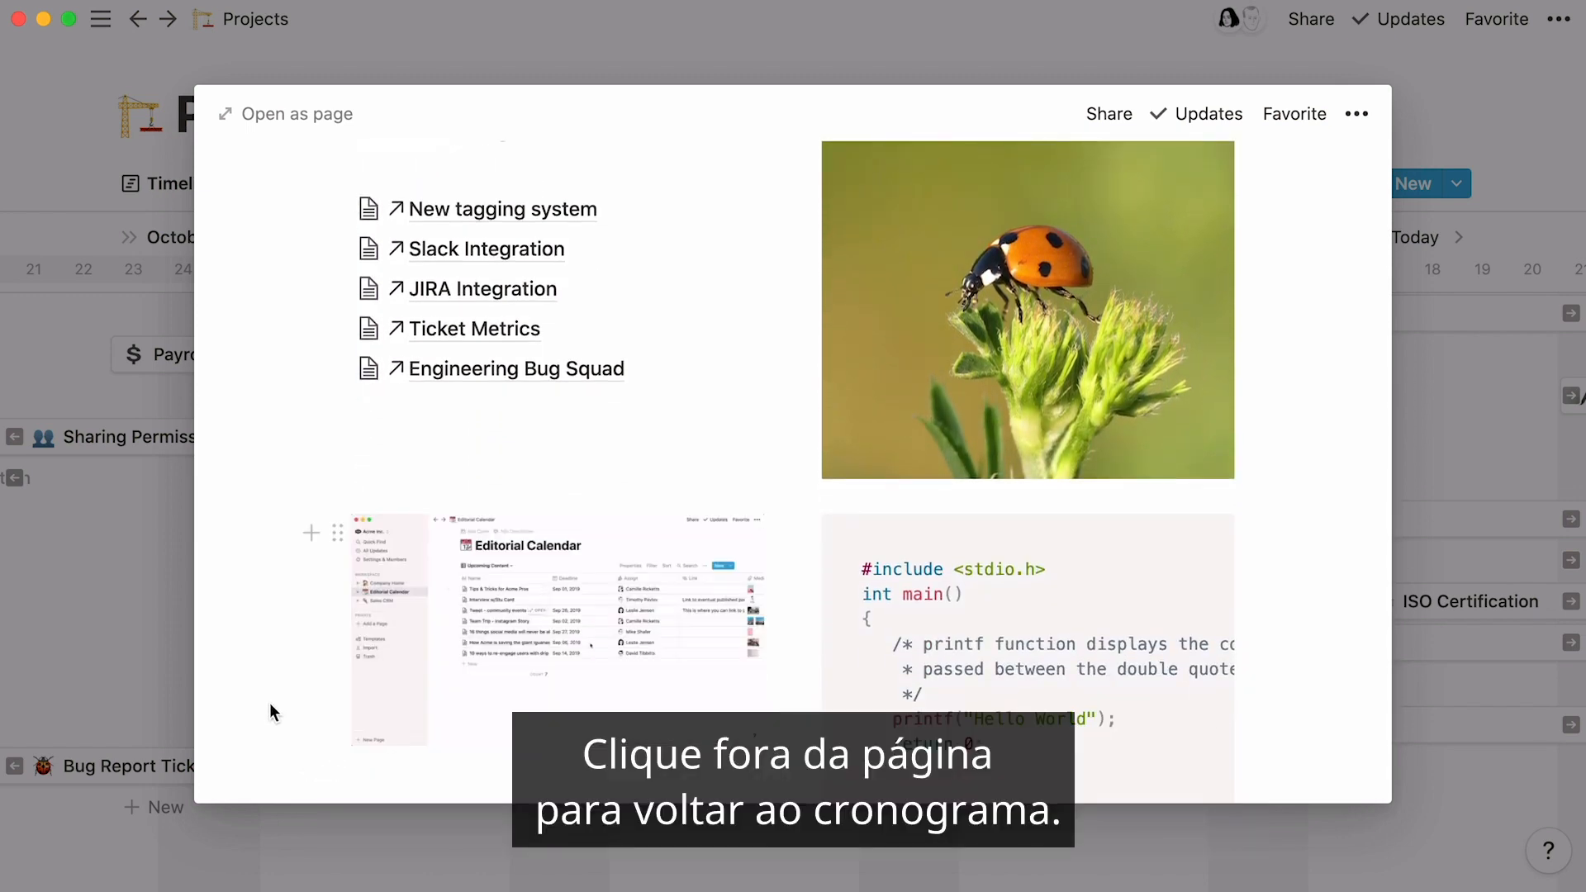
click(152, 674)
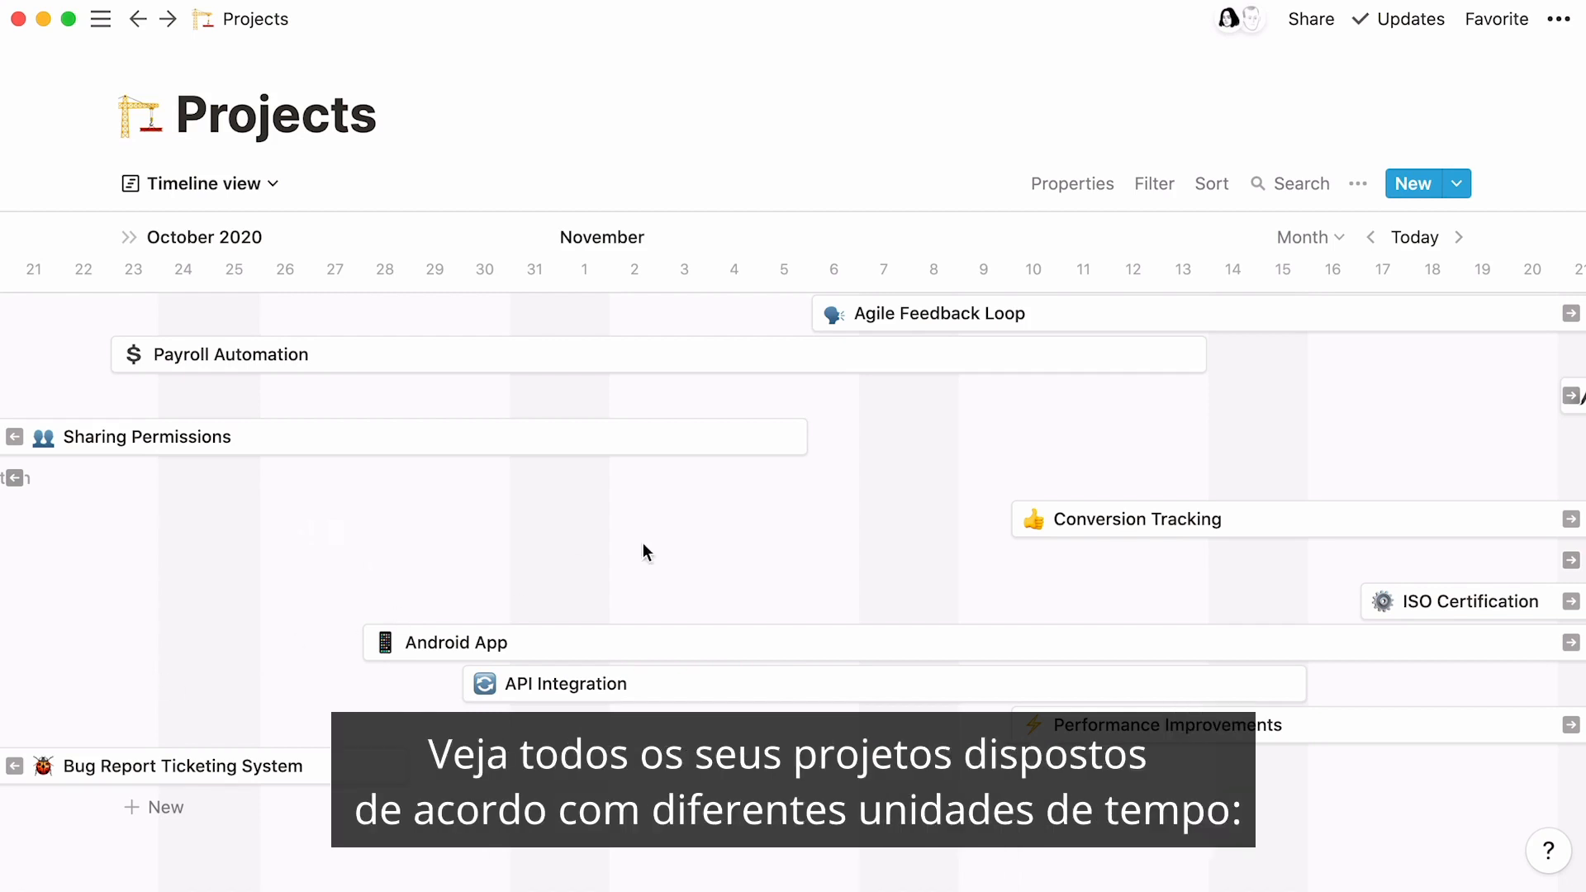
Step: Try the timeline's Quarter and Year time scales and leave it on Quarter
click(1346, 239)
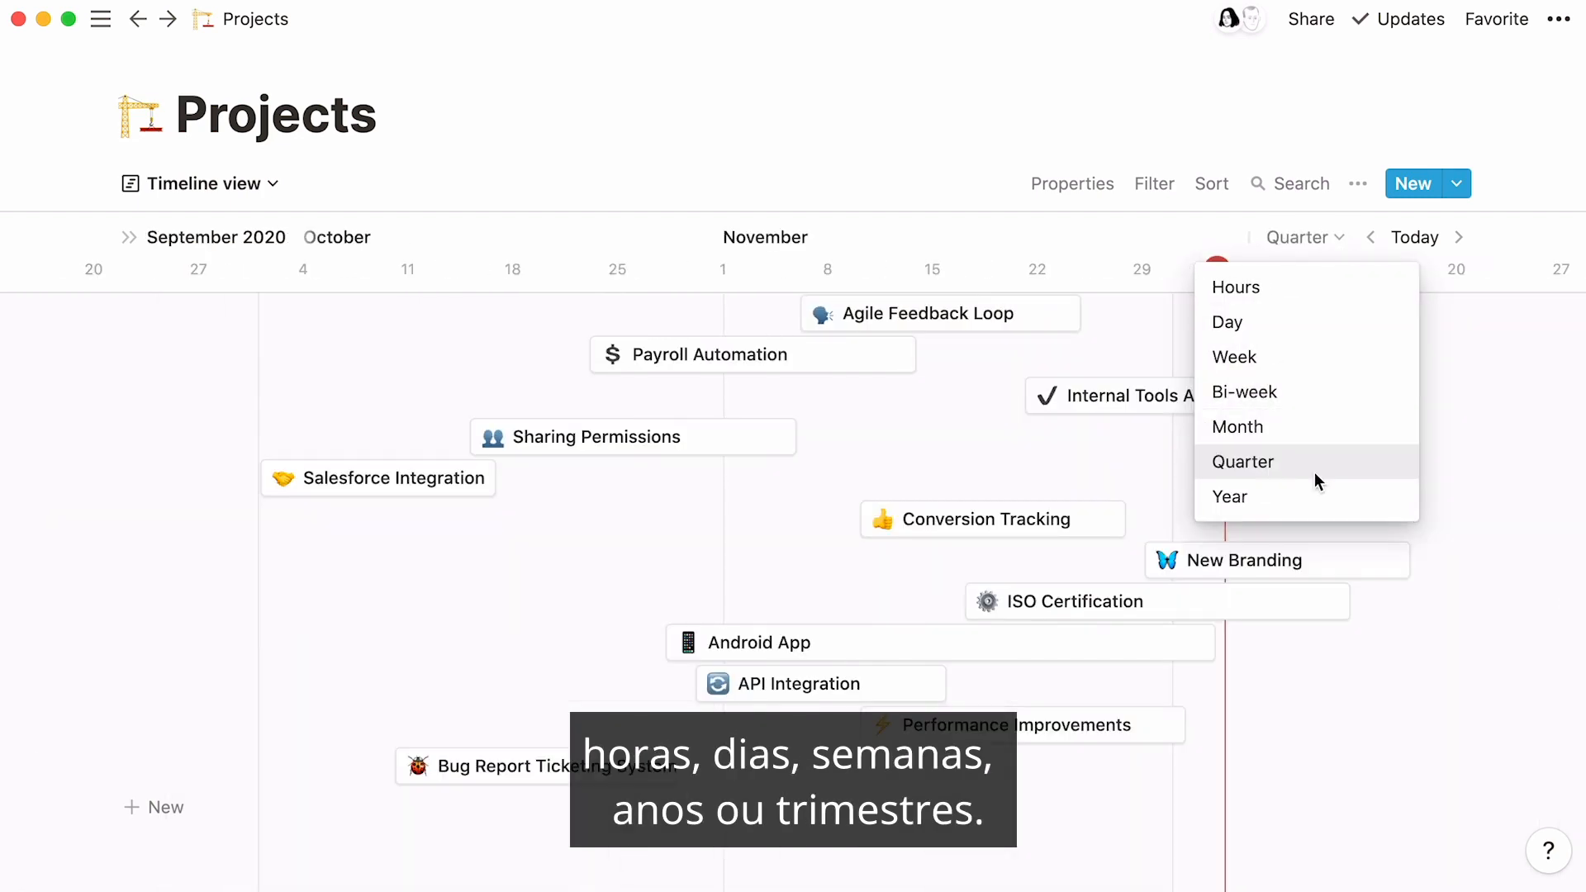
click(1306, 496)
click(1346, 241)
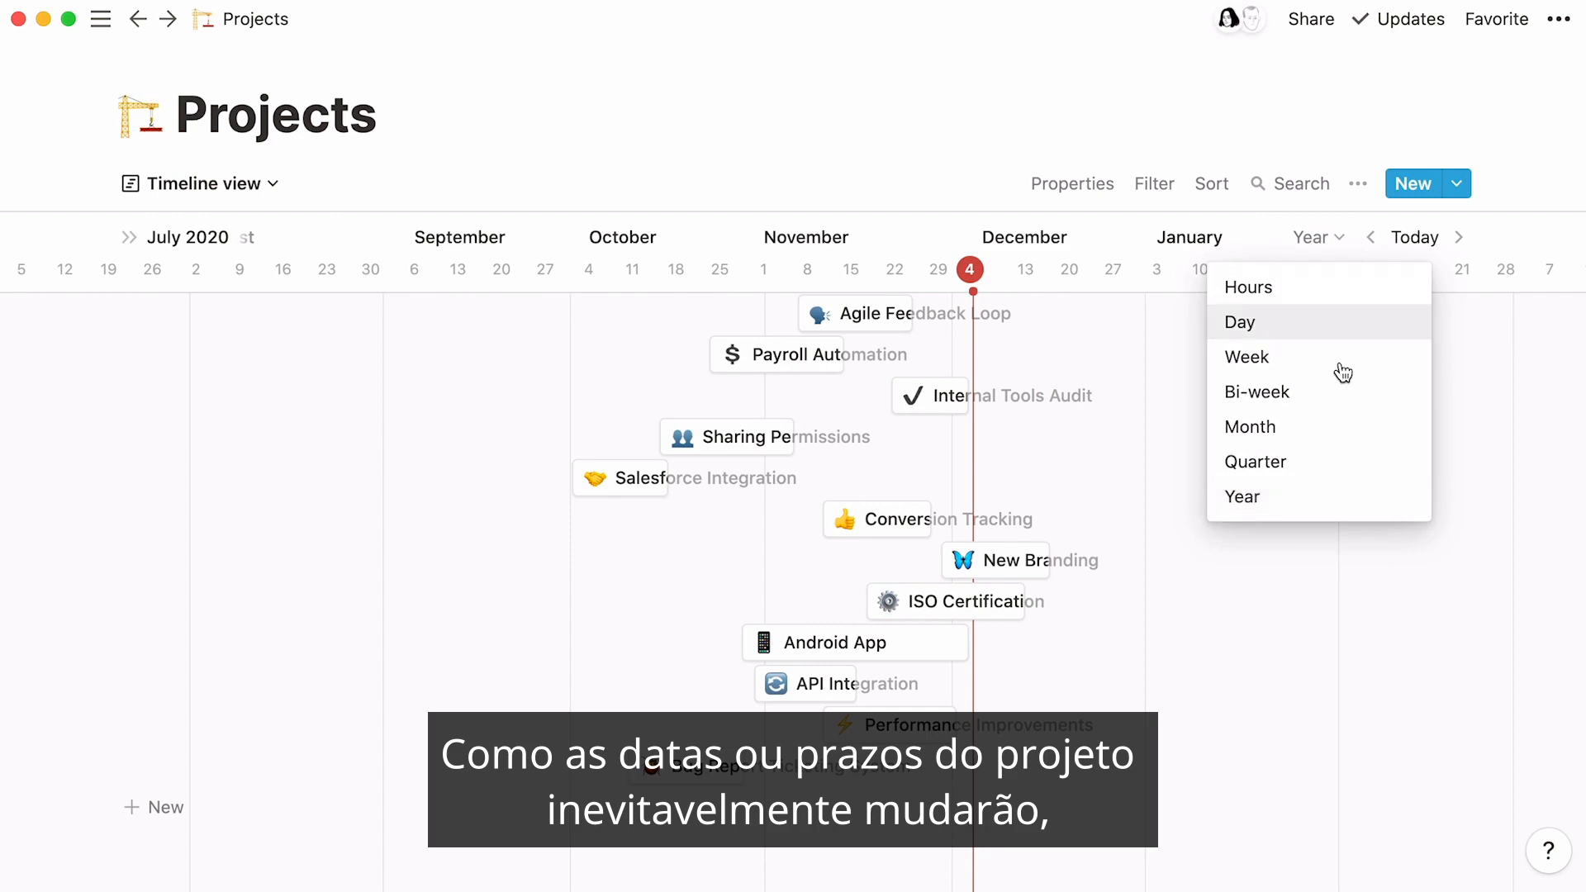
click(1328, 458)
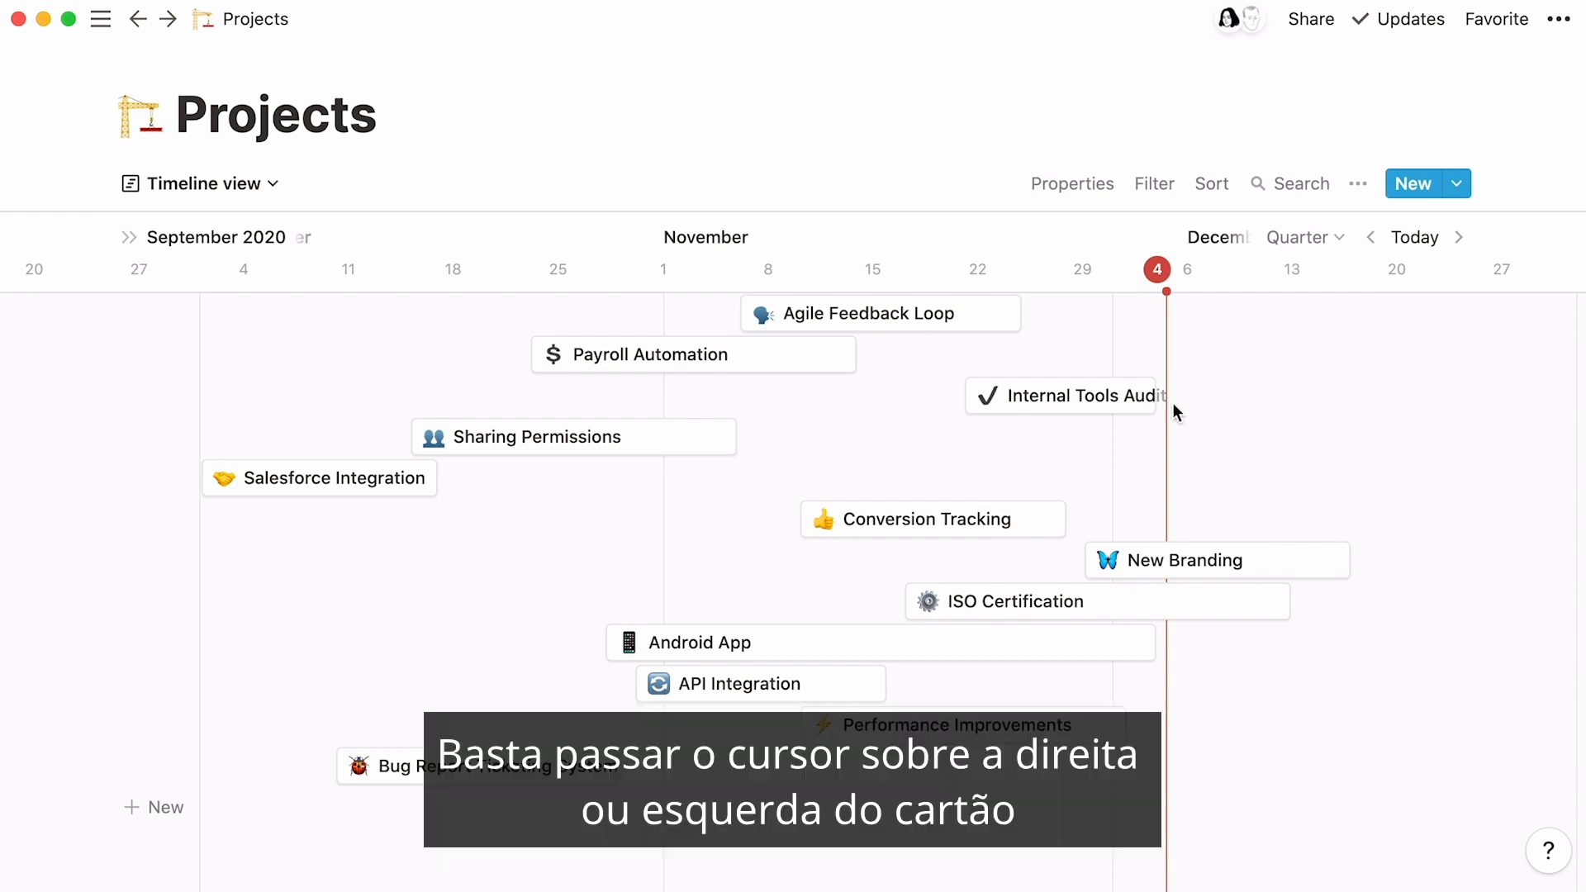
Step: Extend the Internal Tools Audit card's end date to Dec 7 and move the Conversion Tracking card's start date to Nov 6
mouse_move(1155, 397)
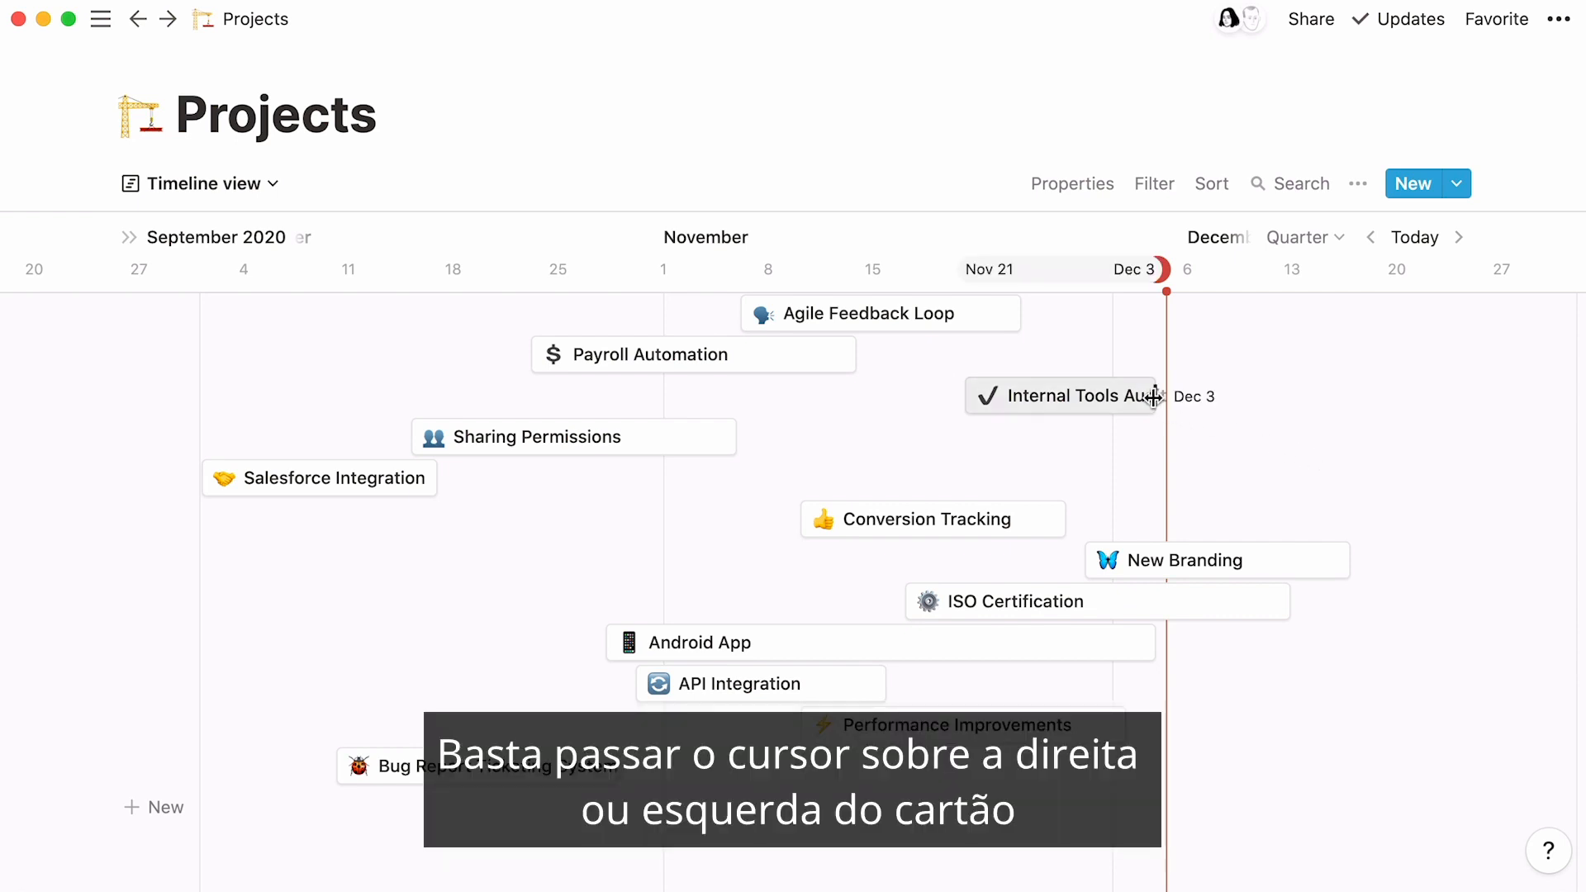
drag(1154, 397, 1212, 411)
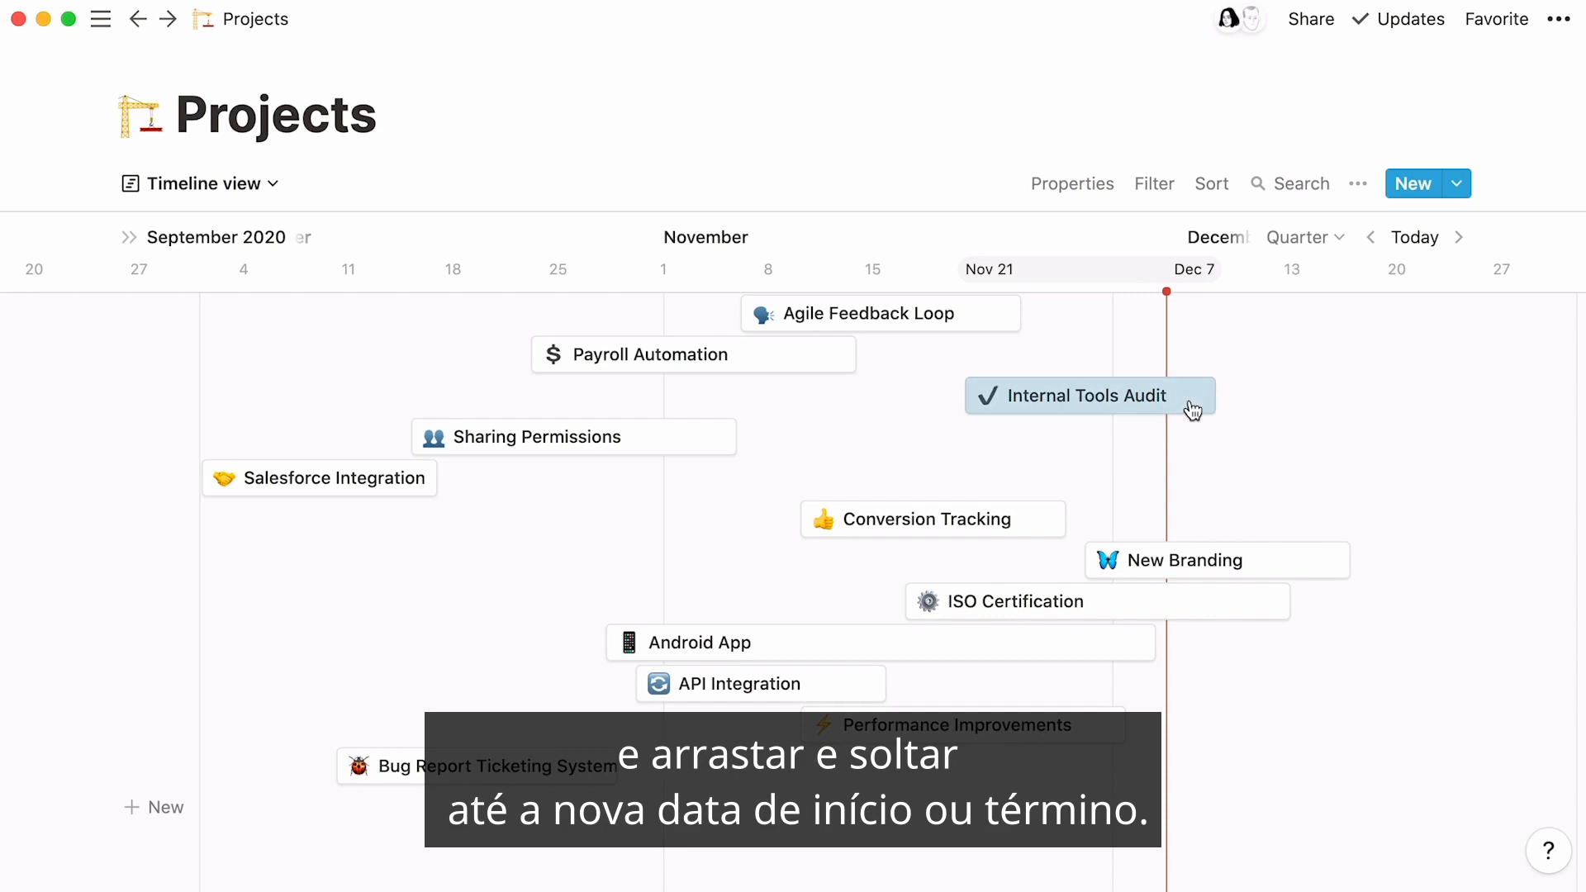
drag(798, 518, 738, 513)
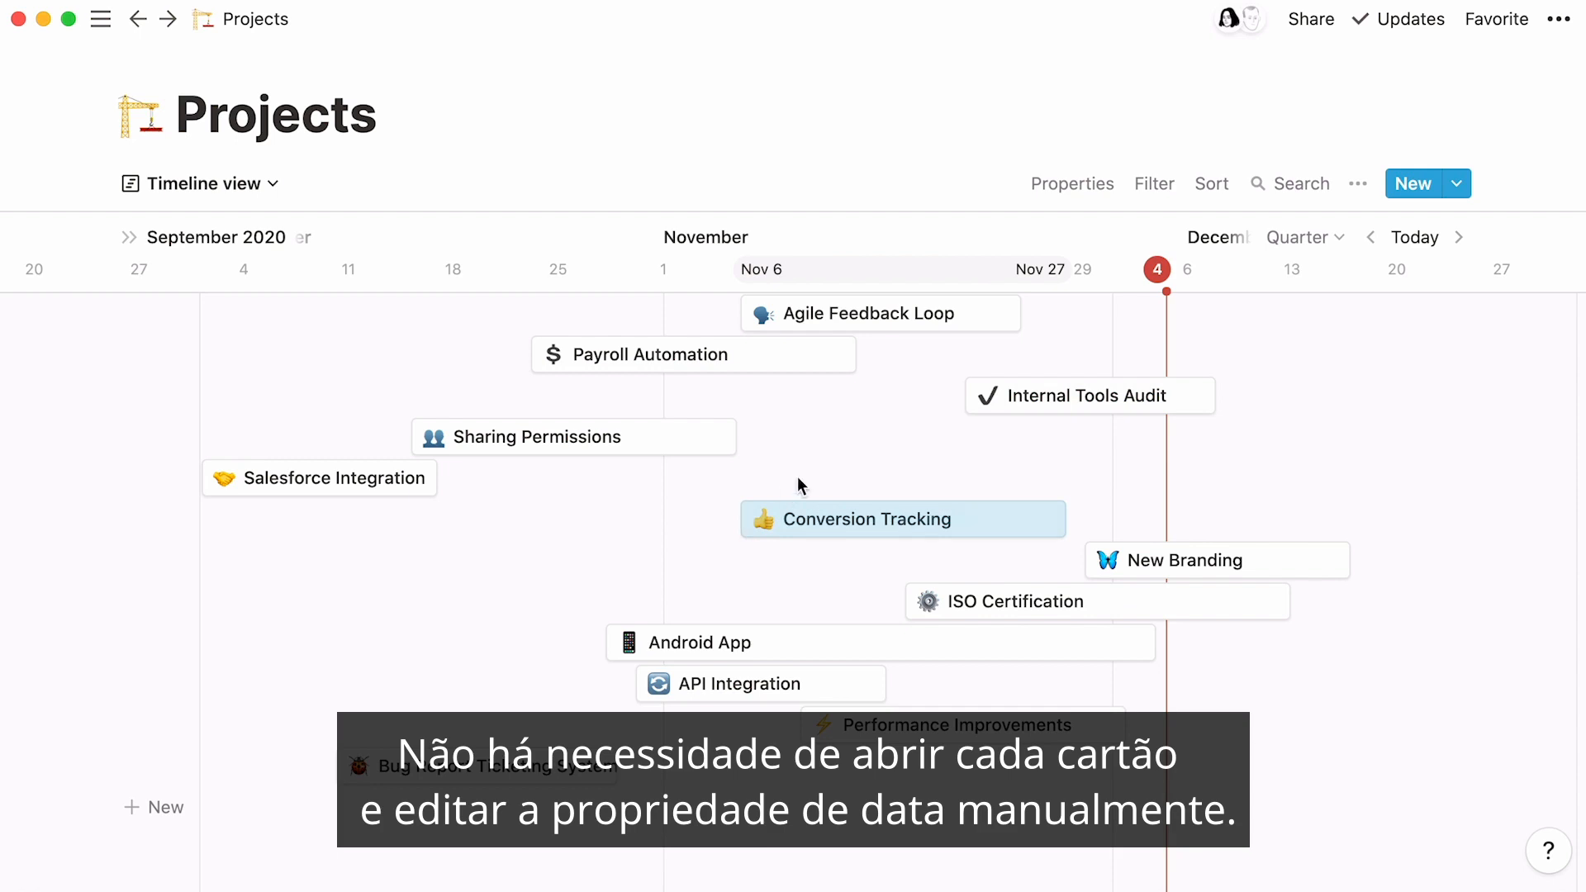
Step: Change the time scale to Bi-week, check the date ranges of off-screen cards and jump to the Internal Tools Audit card
click(1307, 239)
click(1338, 395)
scroll(1340, 398, left, 3)
scroll(1340, 399, left, 3)
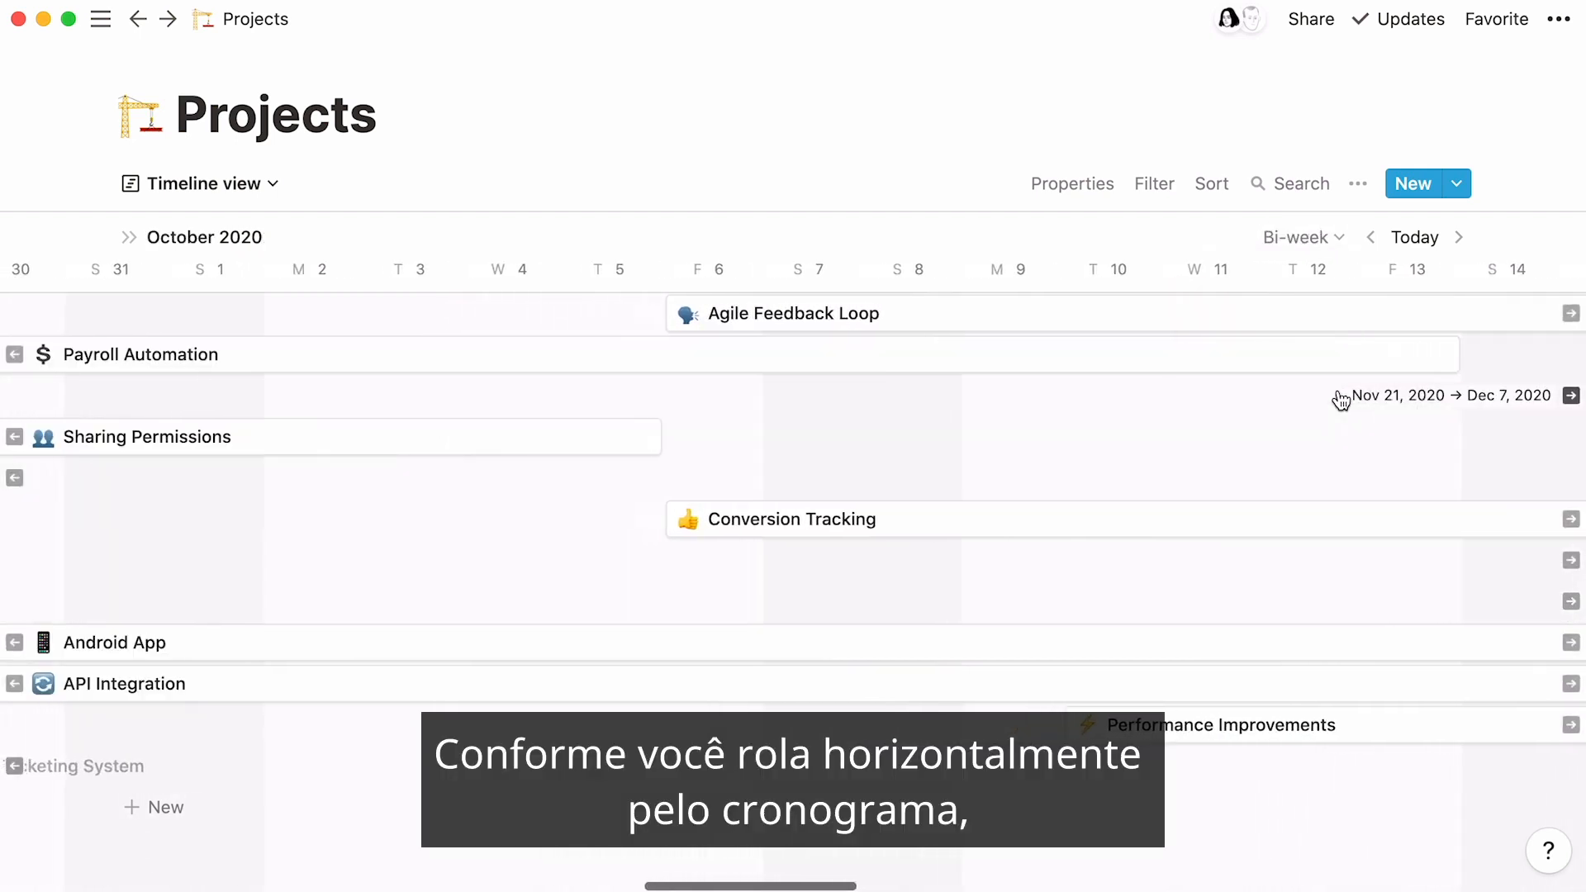
mouse_move(15, 361)
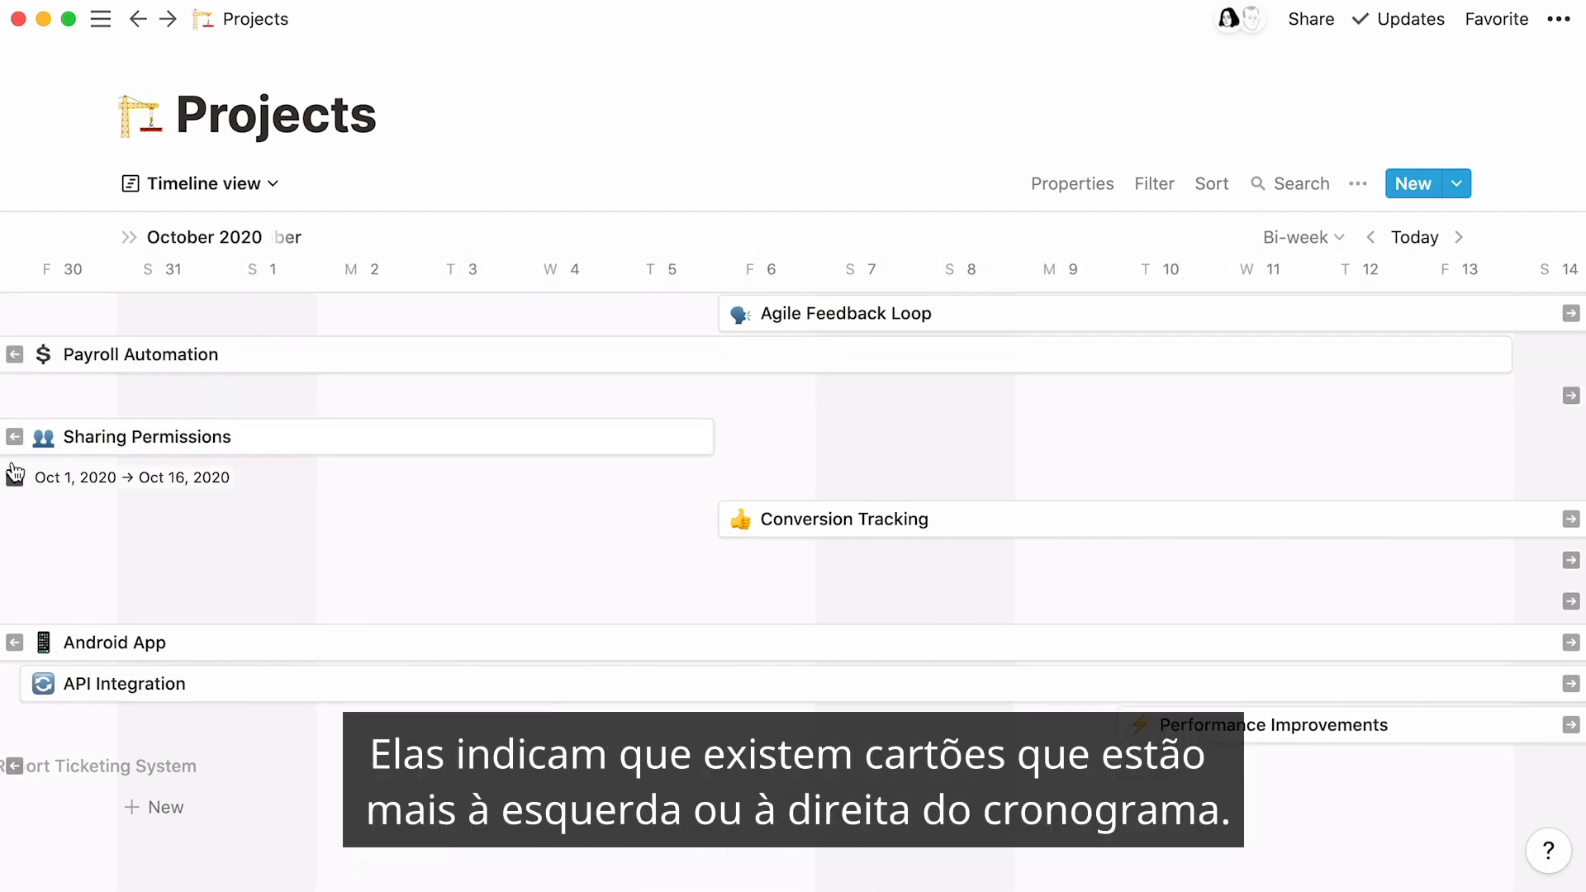
mouse_move(1466, 394)
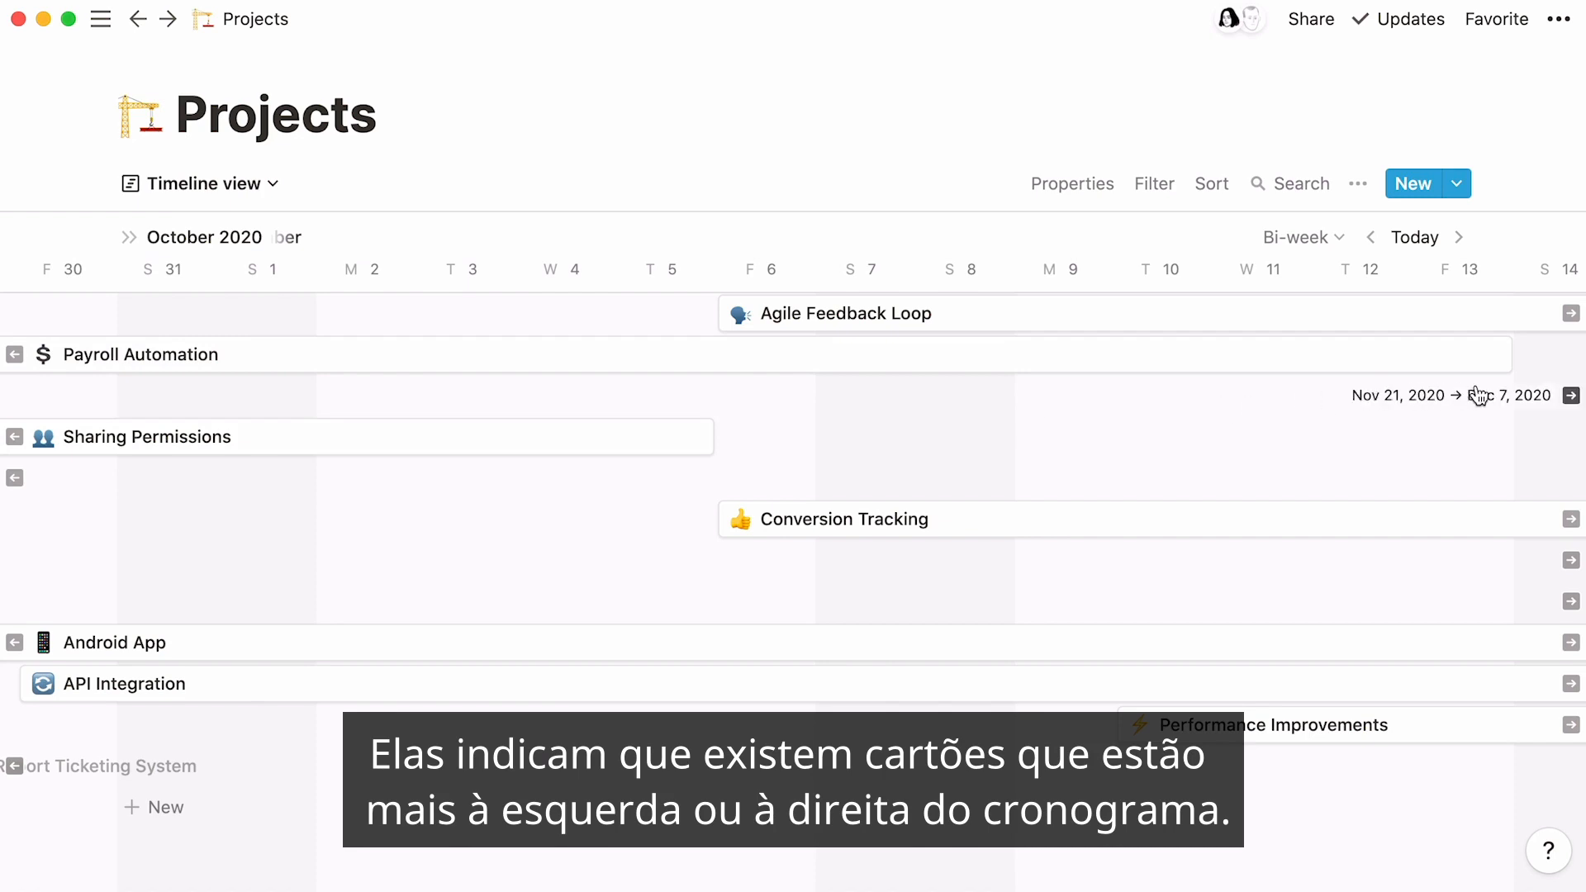
click(1570, 397)
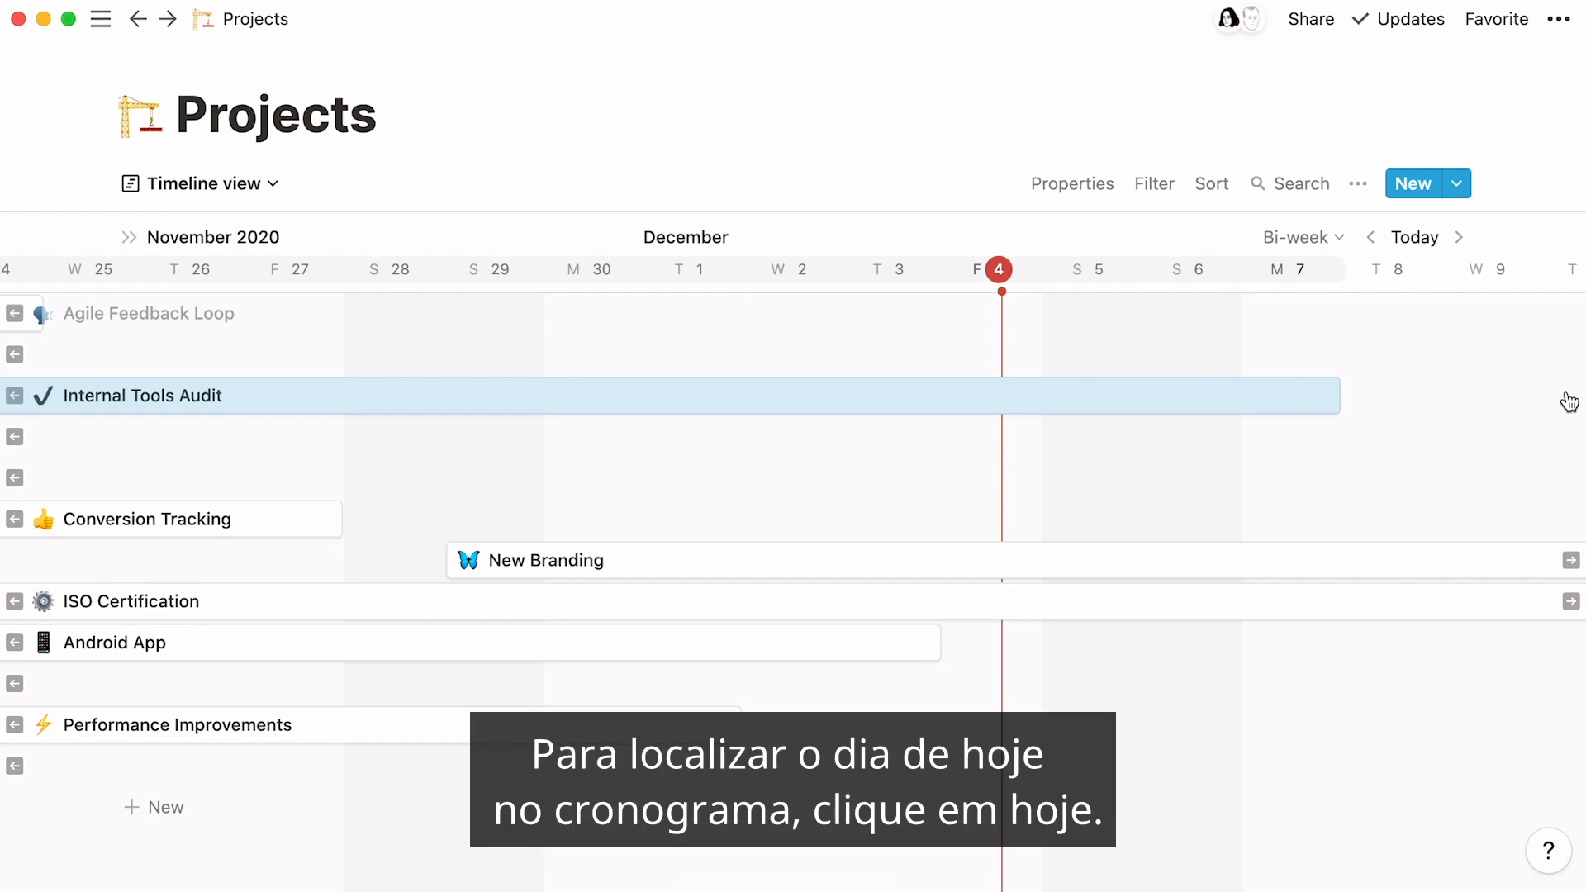
Step: Bring the timeline back to today's date and set its time scale to Quarter
click(1435, 249)
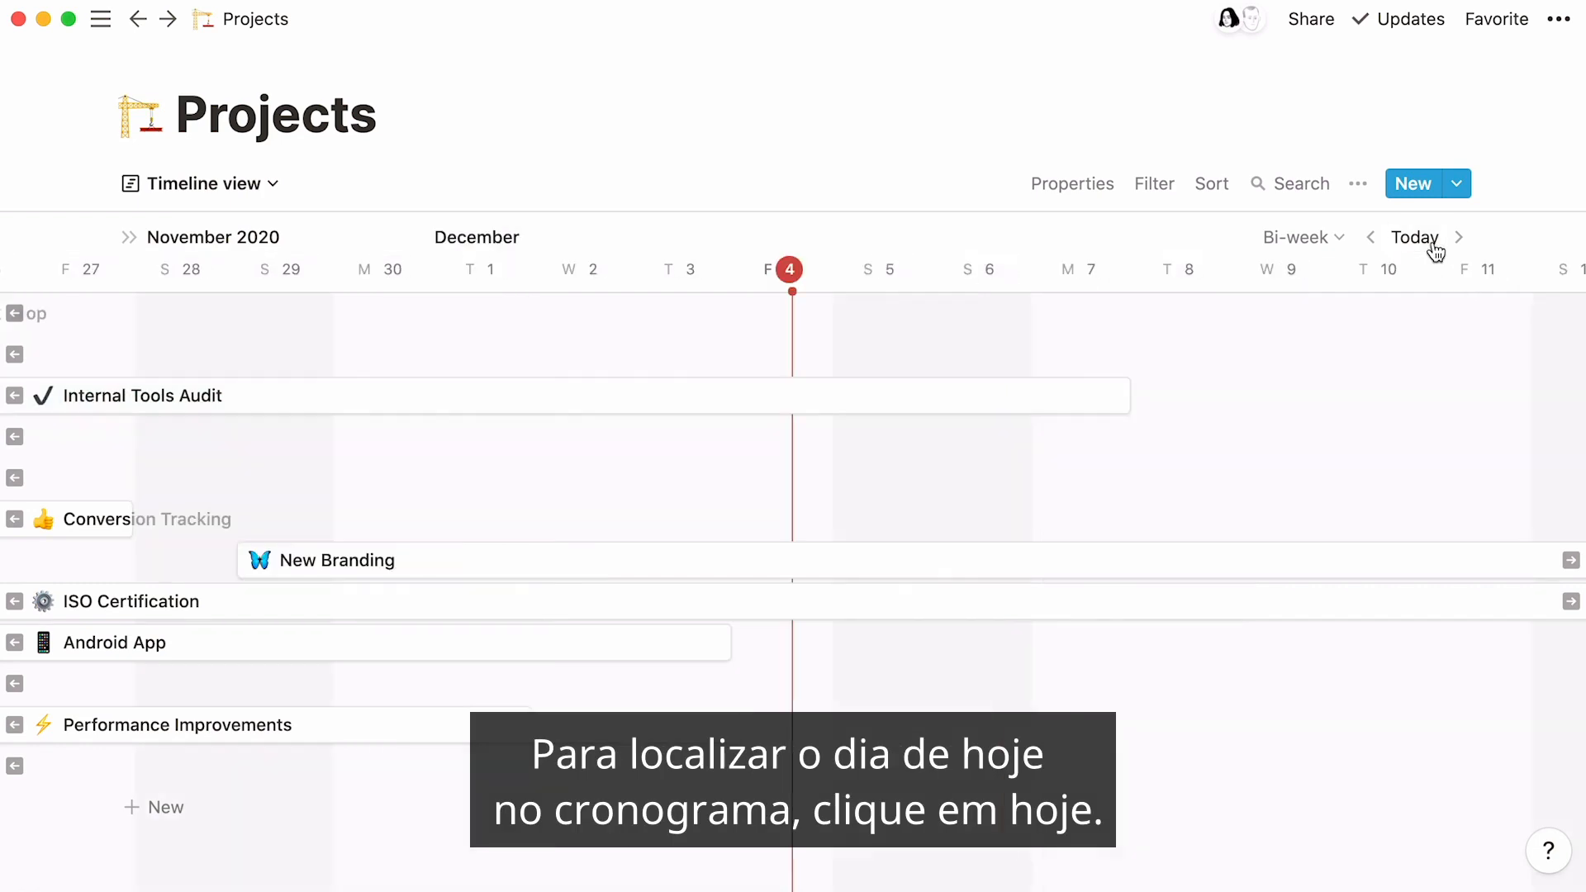
click(1342, 242)
click(1348, 462)
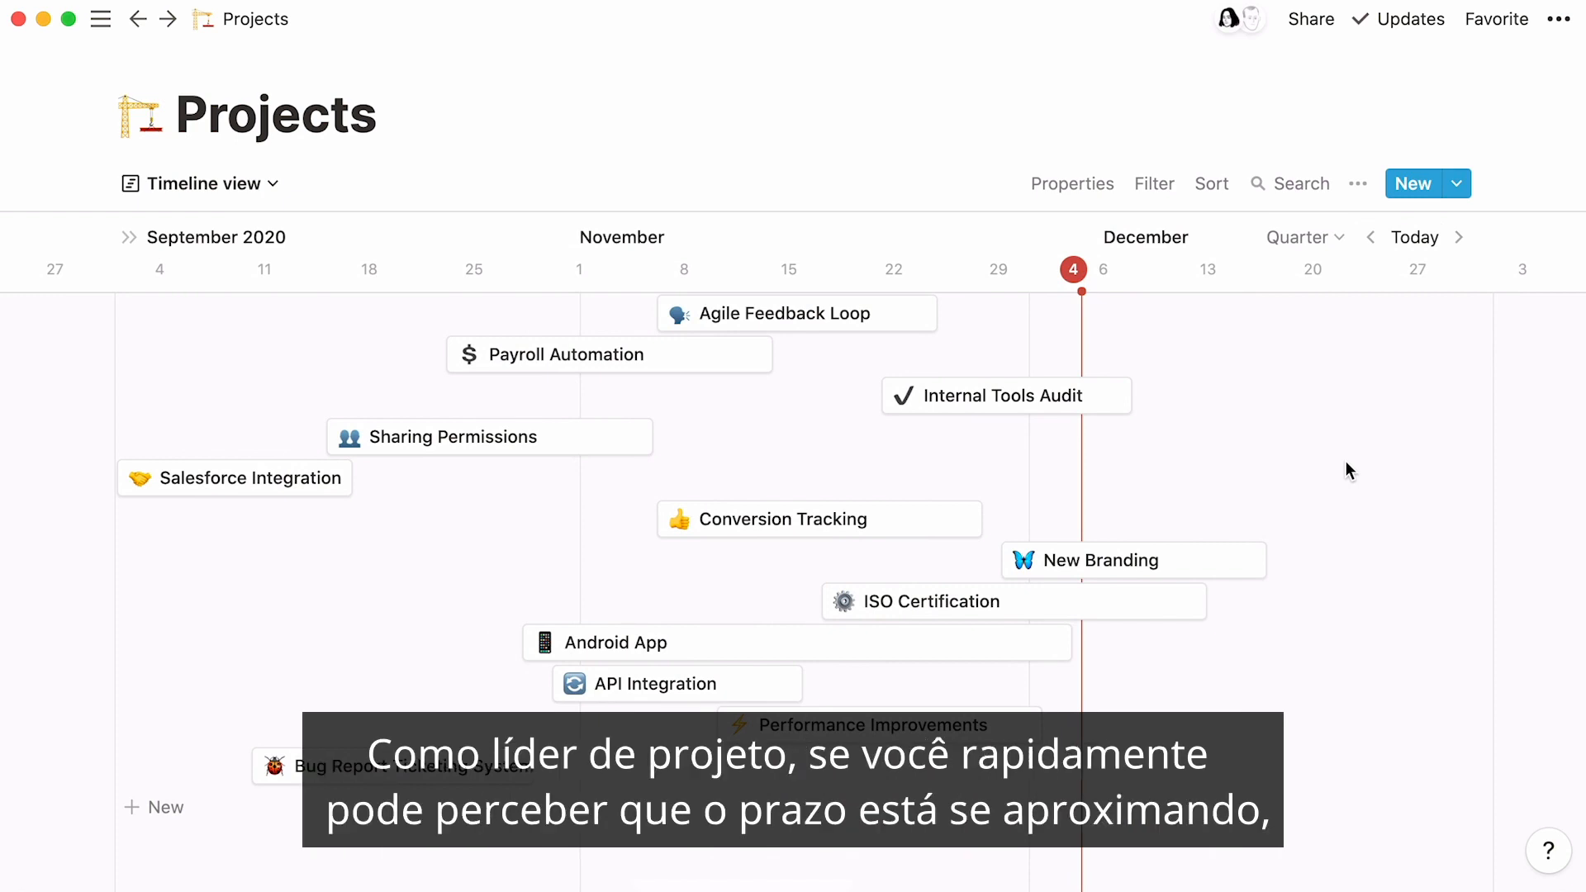
Step: Review the properties available in the timeline view and switch its date range to Last edited time
mouse_move(1209, 559)
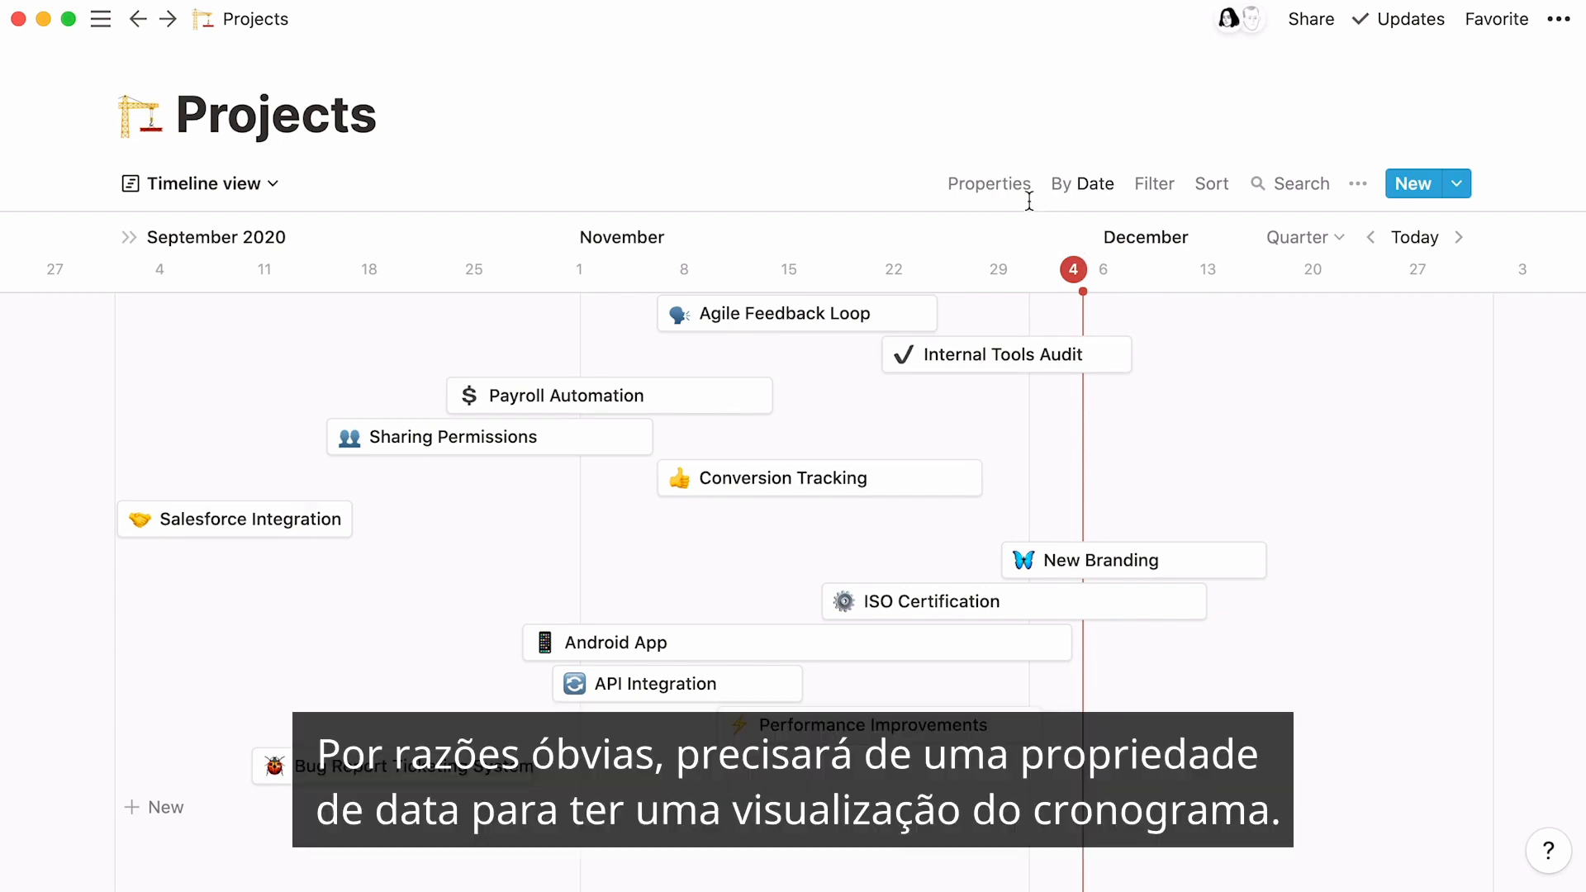
click(1023, 193)
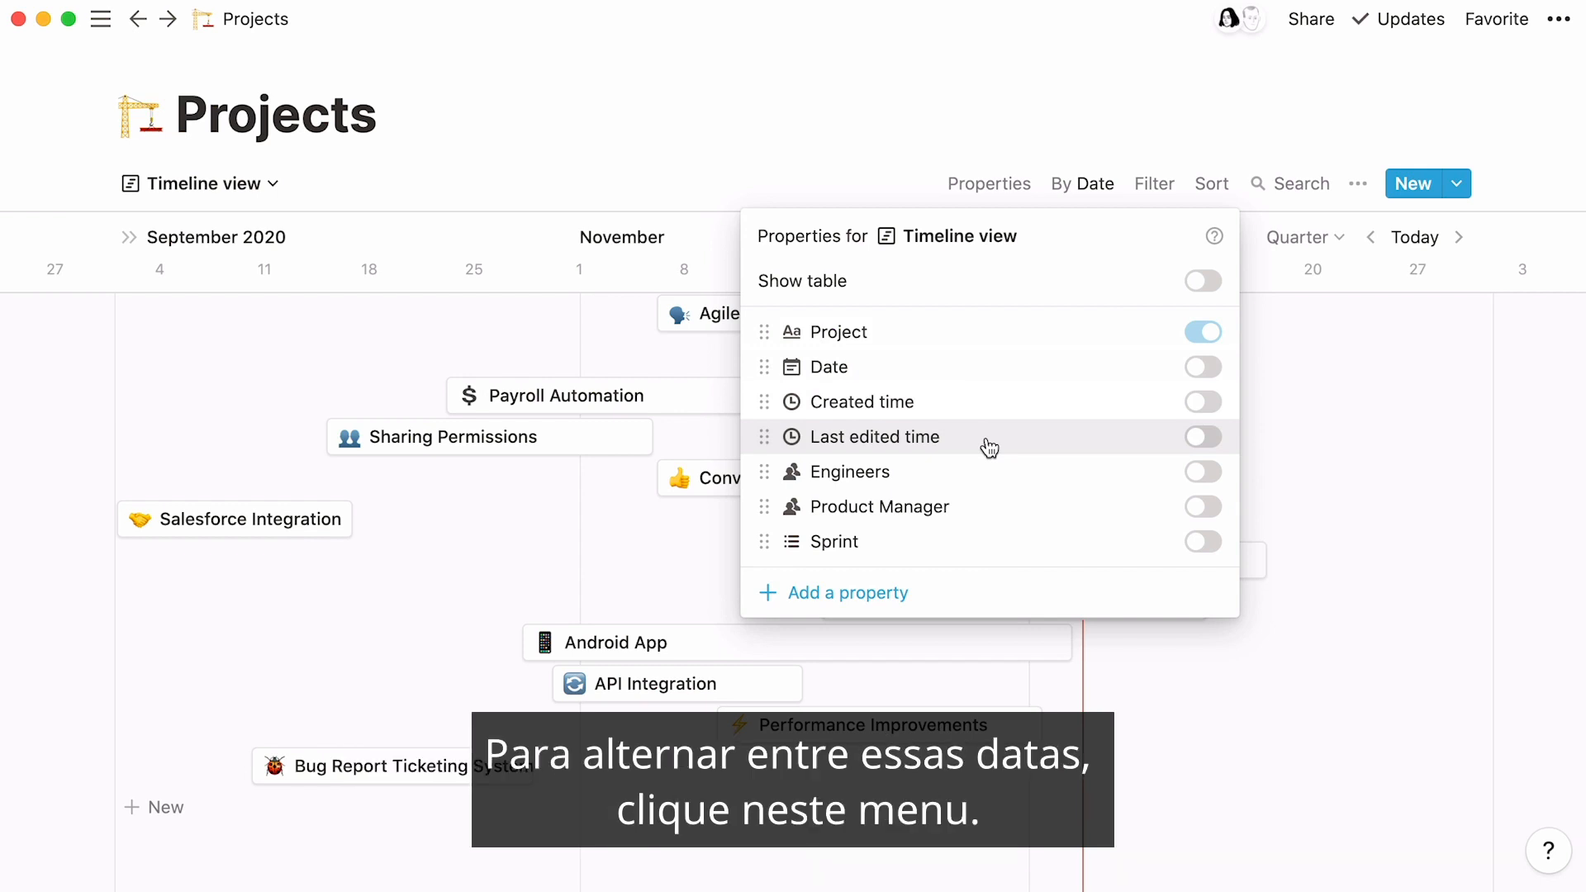
click(1099, 190)
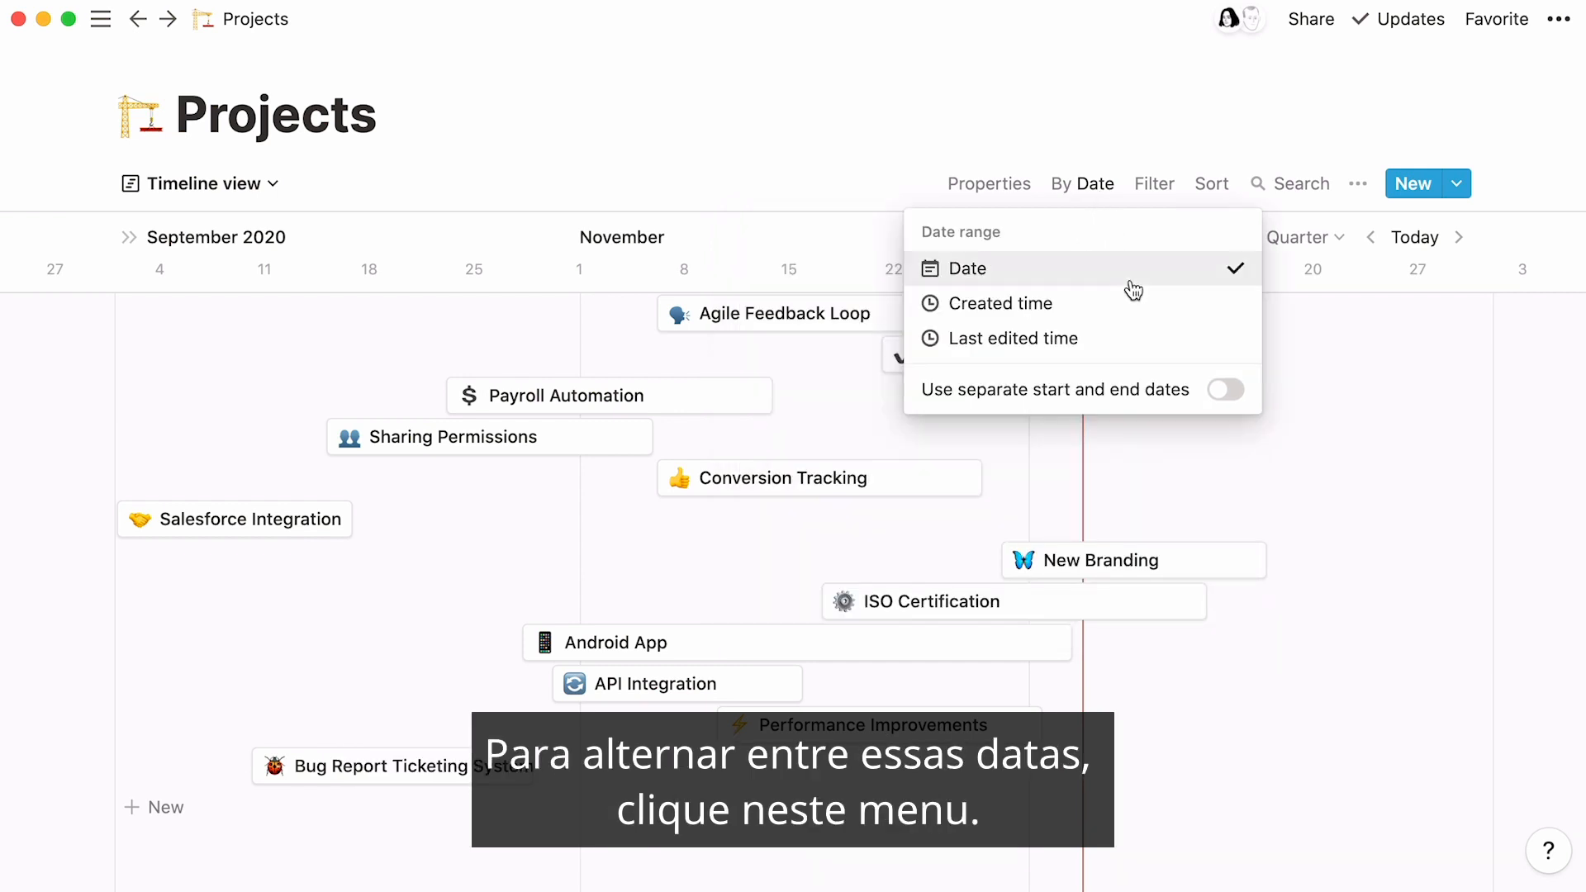
click(1137, 338)
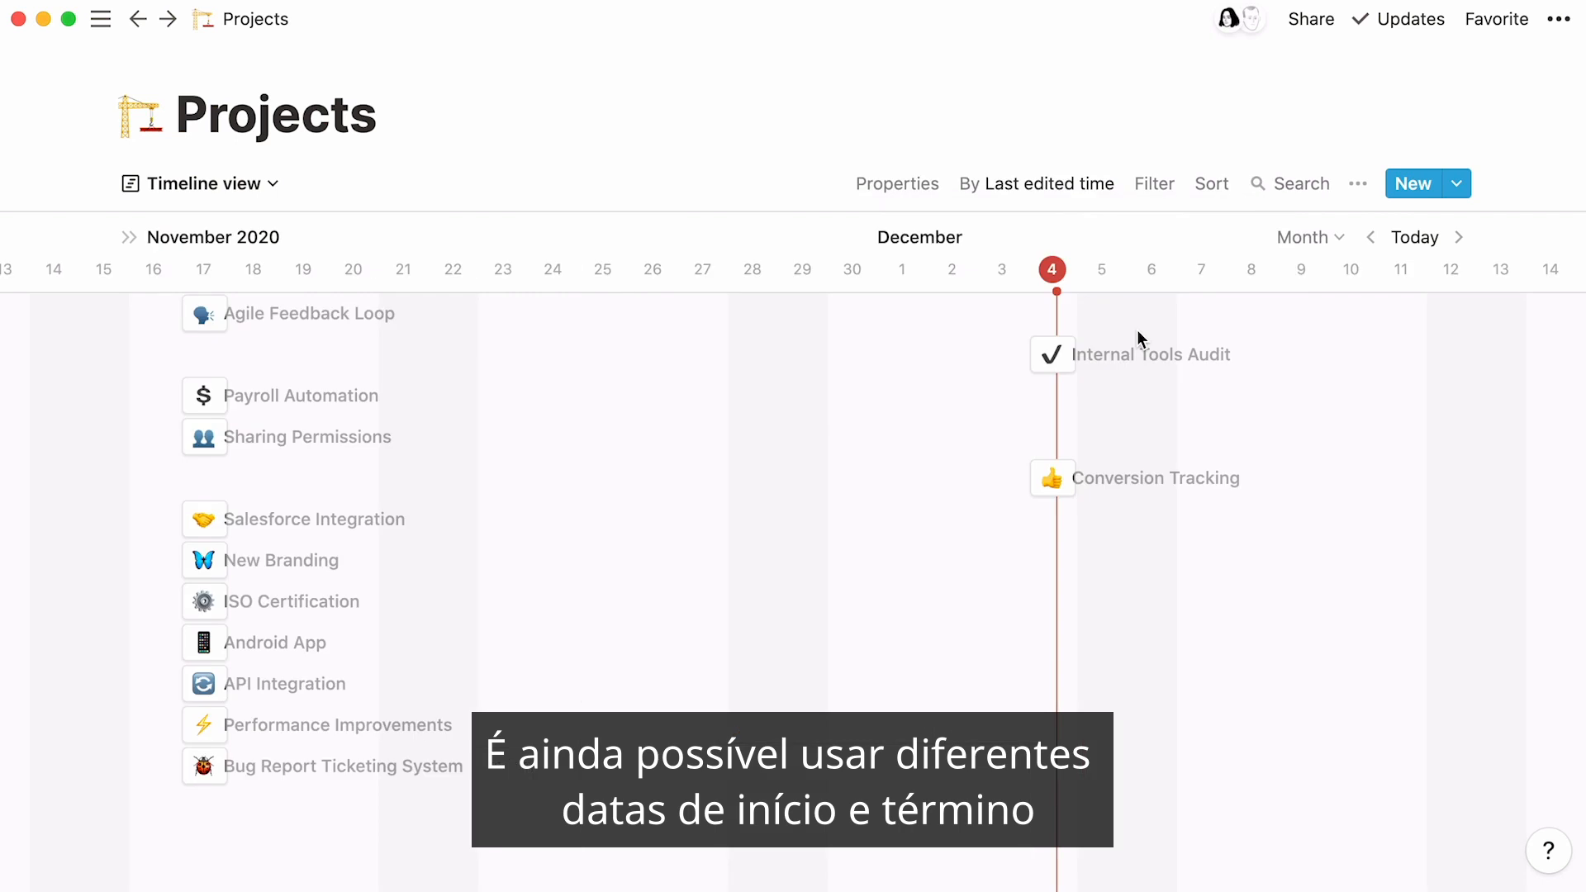
Step: Turn on separate start and end dates, with Created time as the start and Deadline as the end
click(1101, 192)
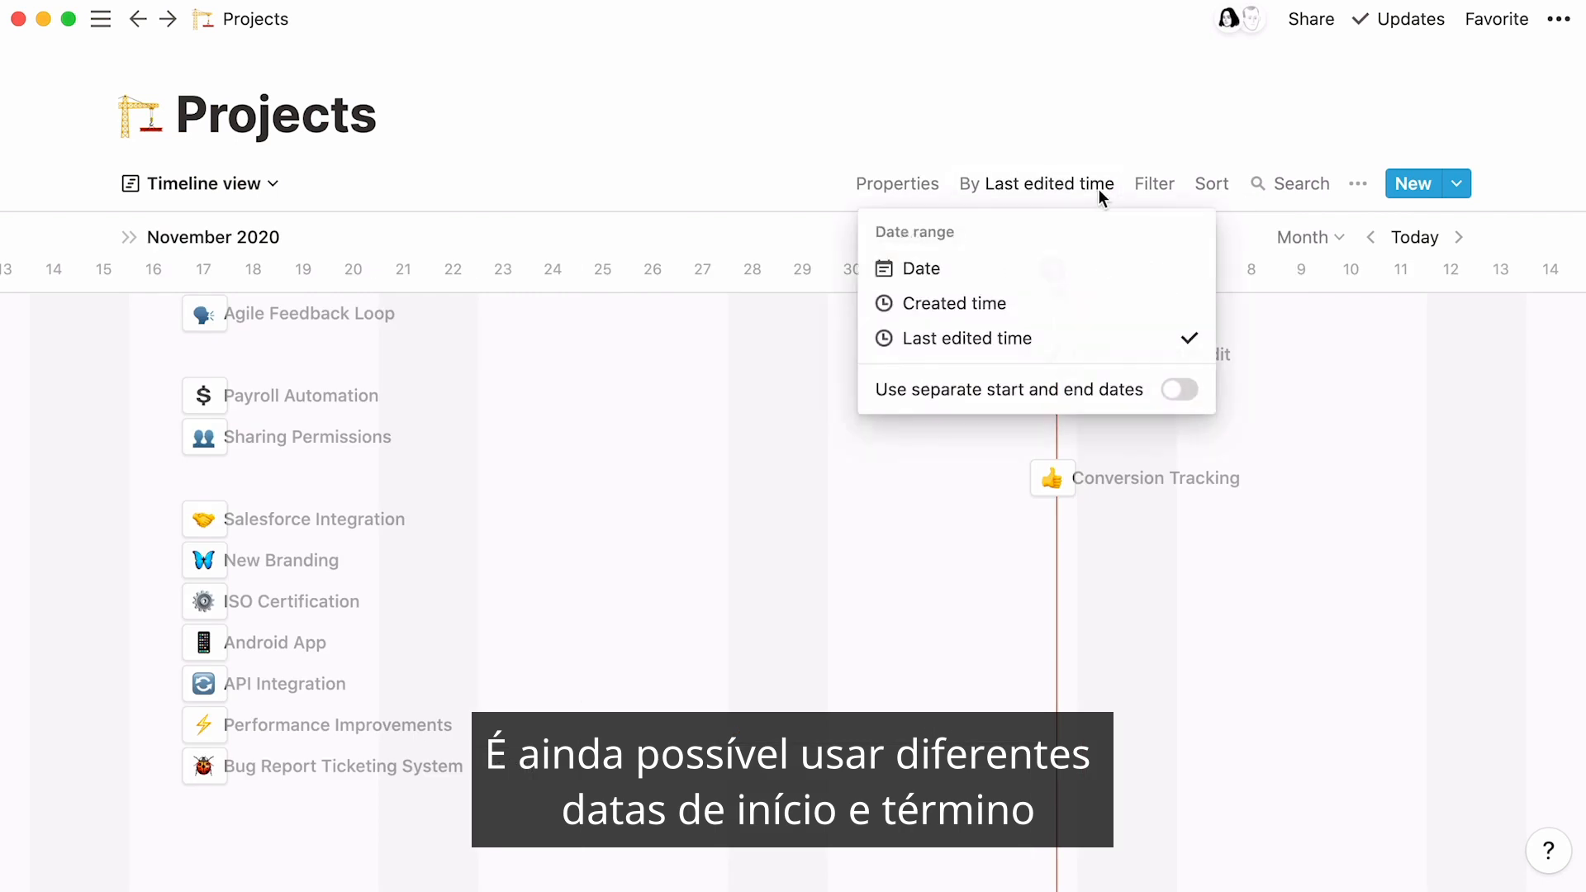
click(1179, 390)
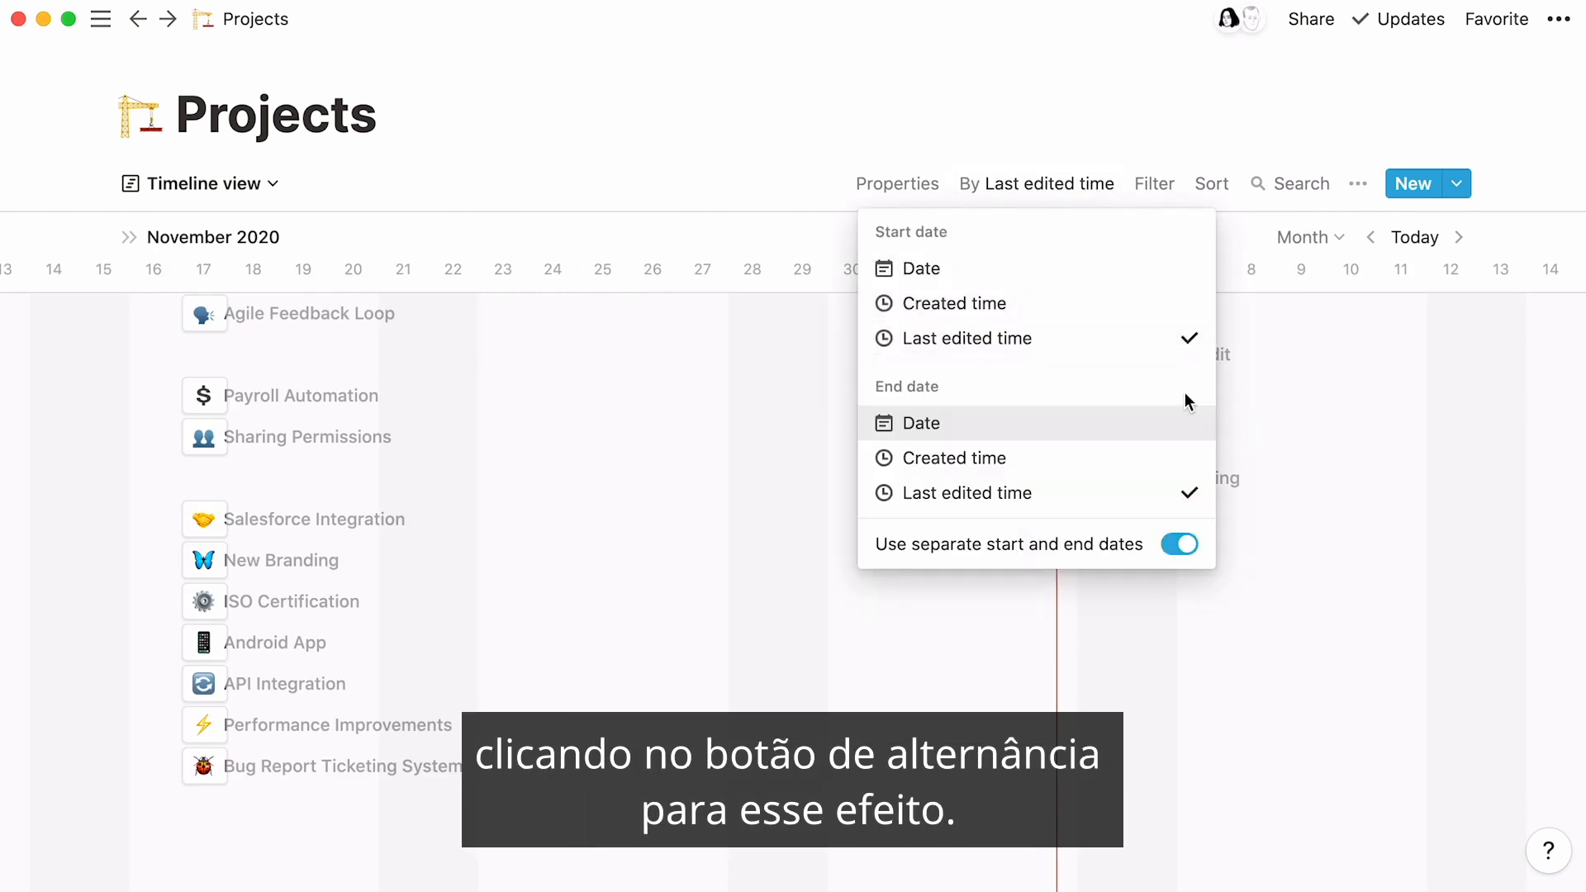
click(1143, 312)
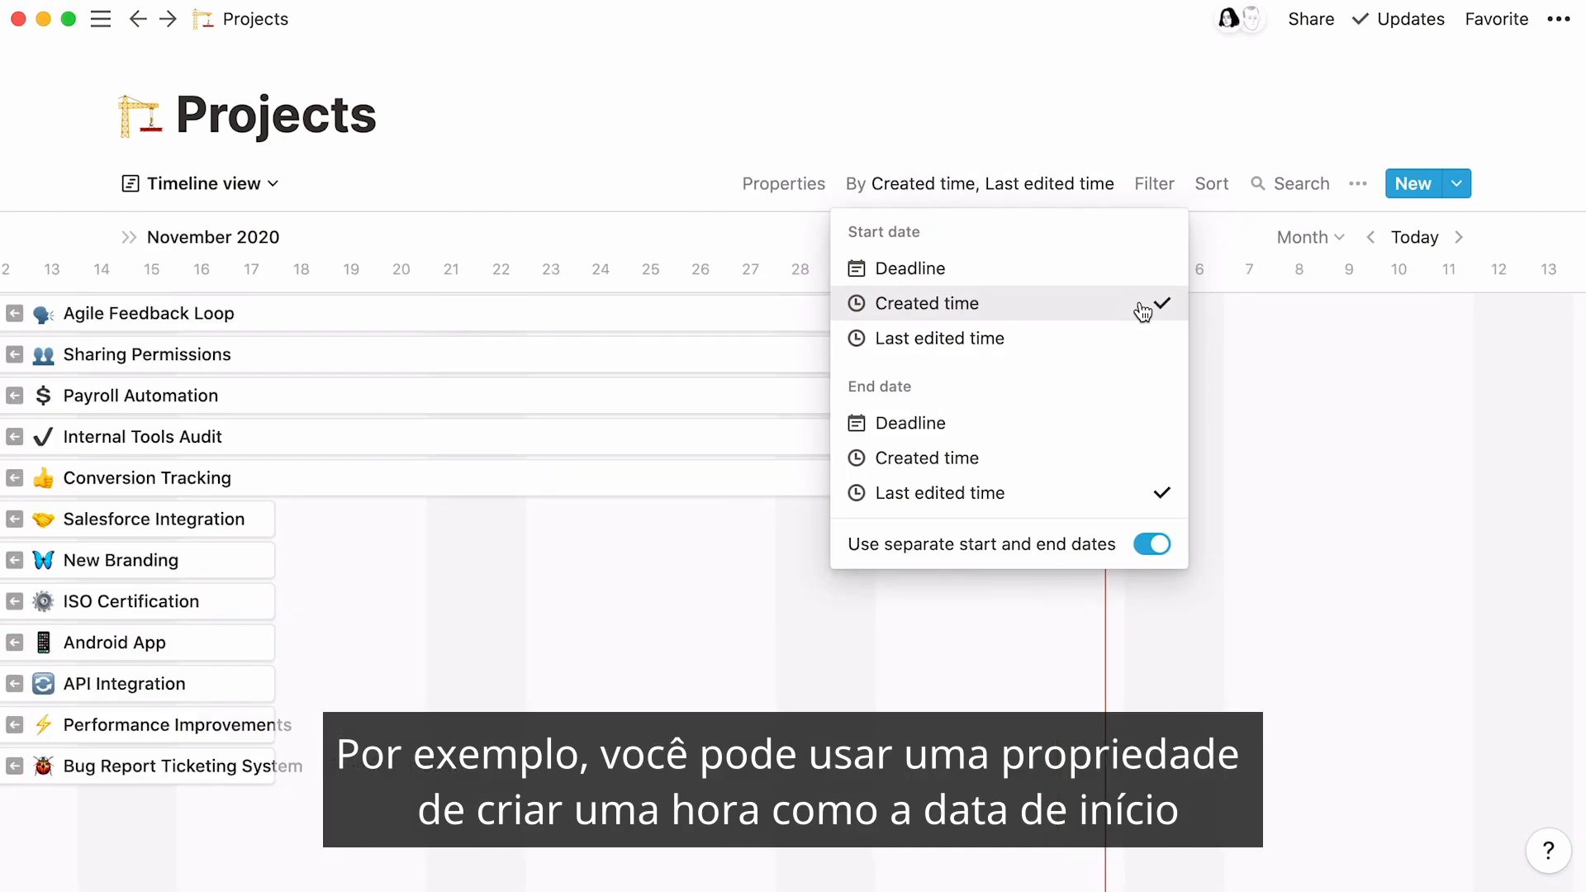
click(1088, 430)
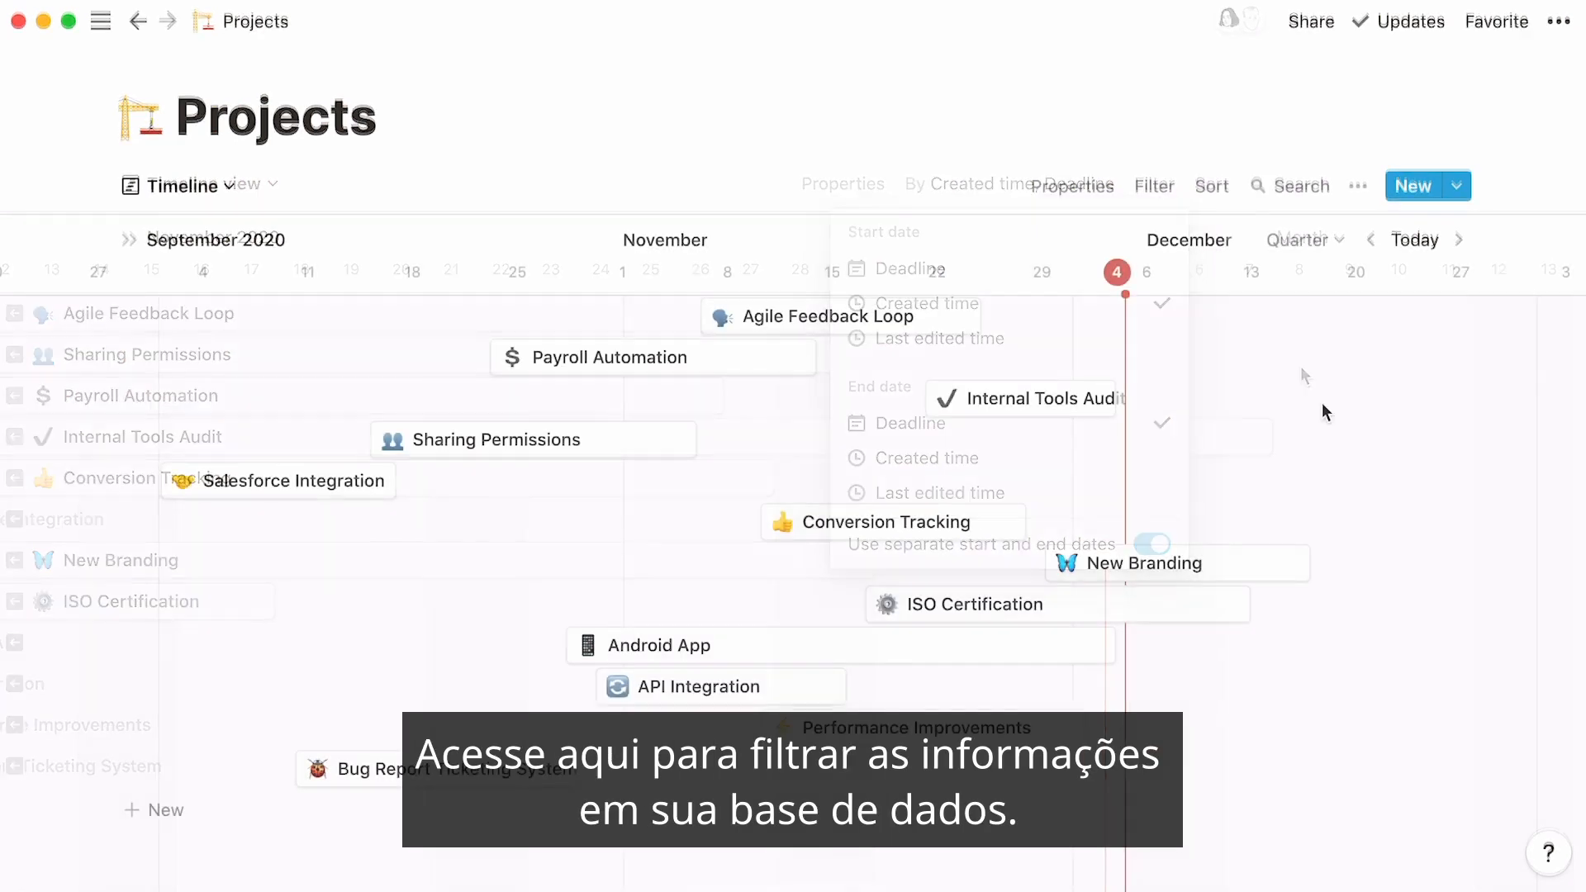
Step: Try filtering the timeline to projects whose Product Manager contains the first named person listed, and remove the filter
click(1167, 193)
click(964, 420)
click(972, 469)
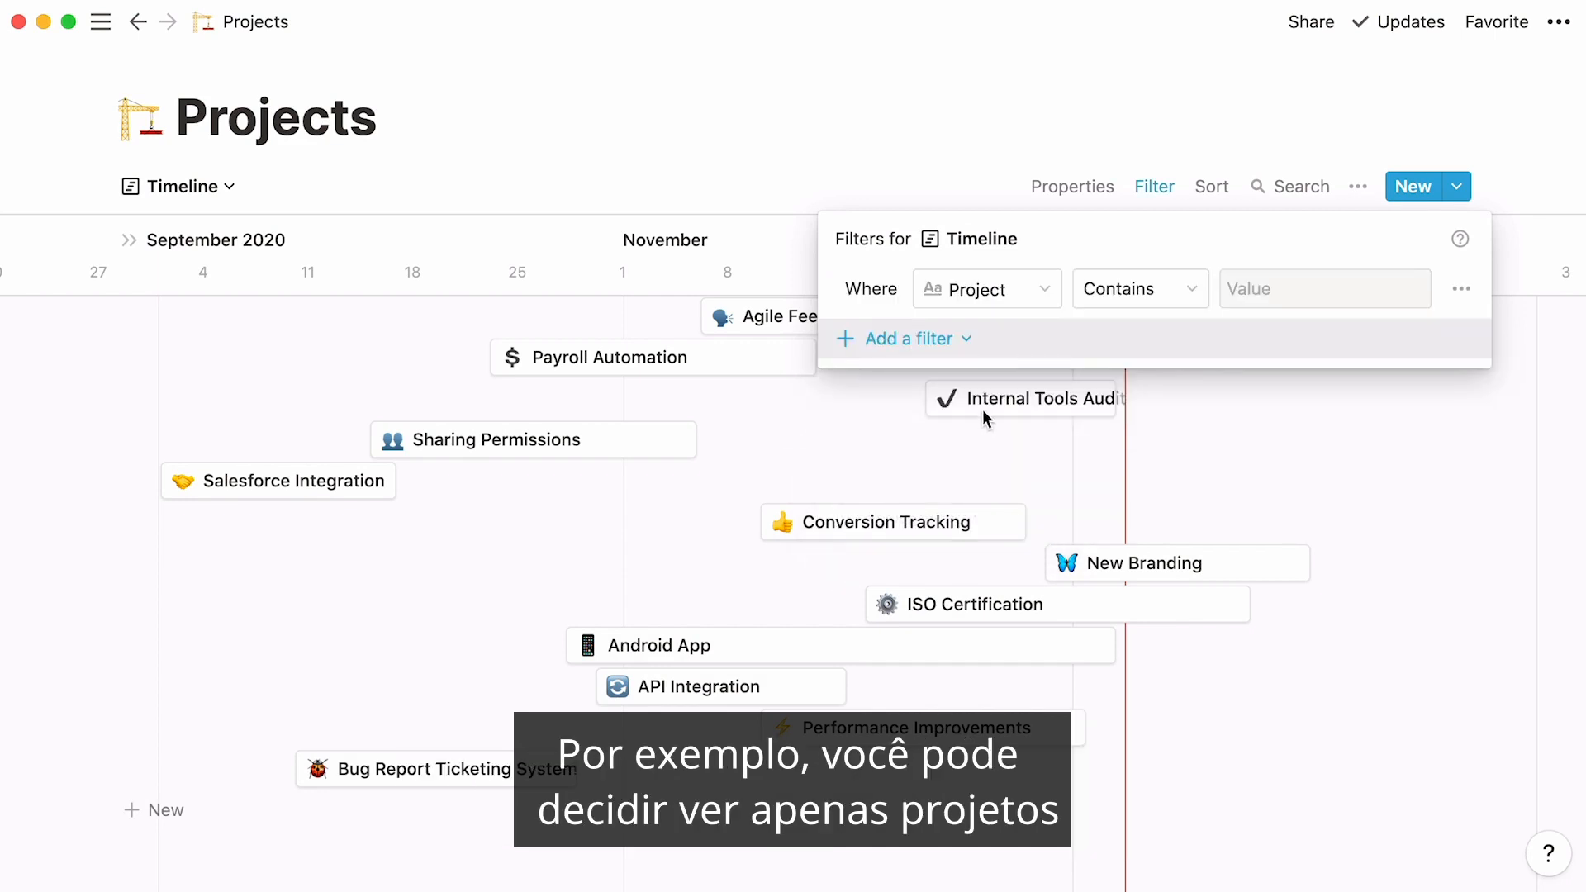
click(1021, 299)
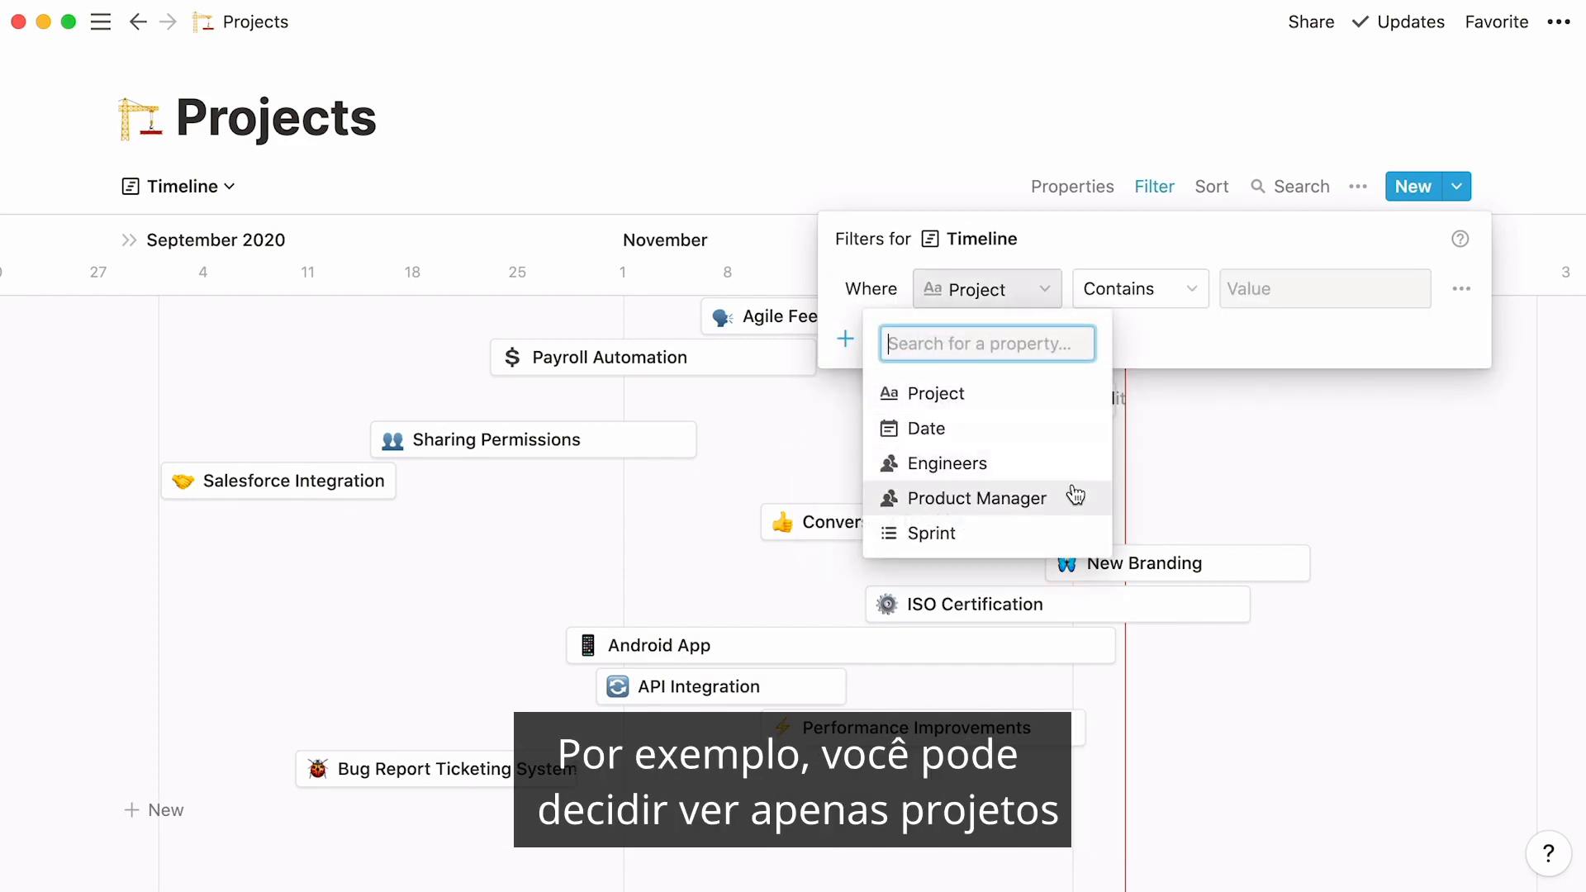
click(1077, 496)
click(1272, 311)
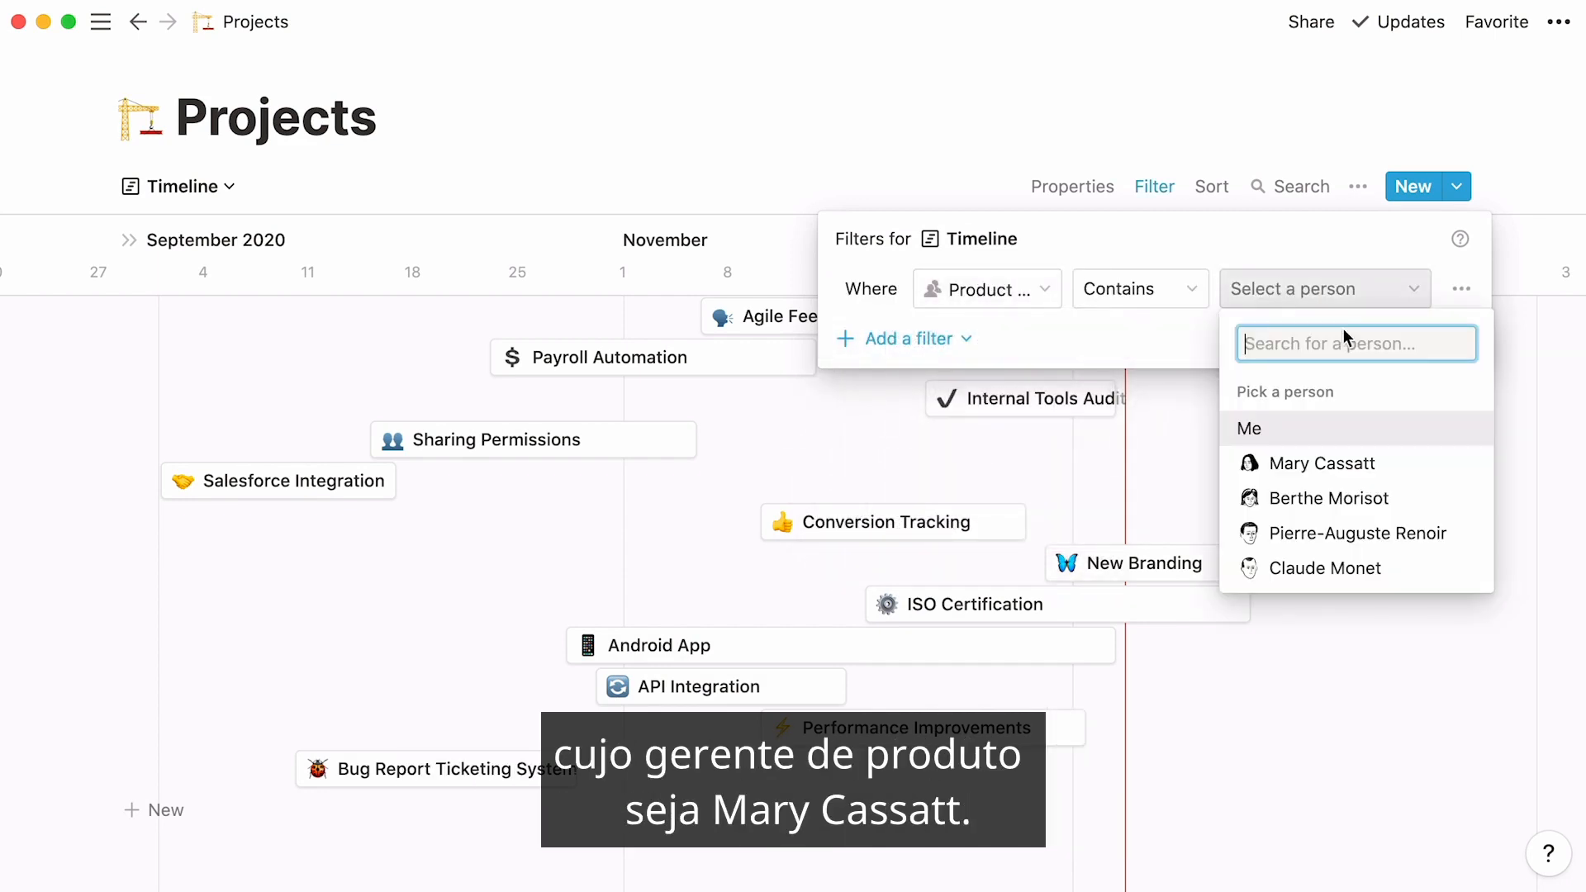
click(1439, 460)
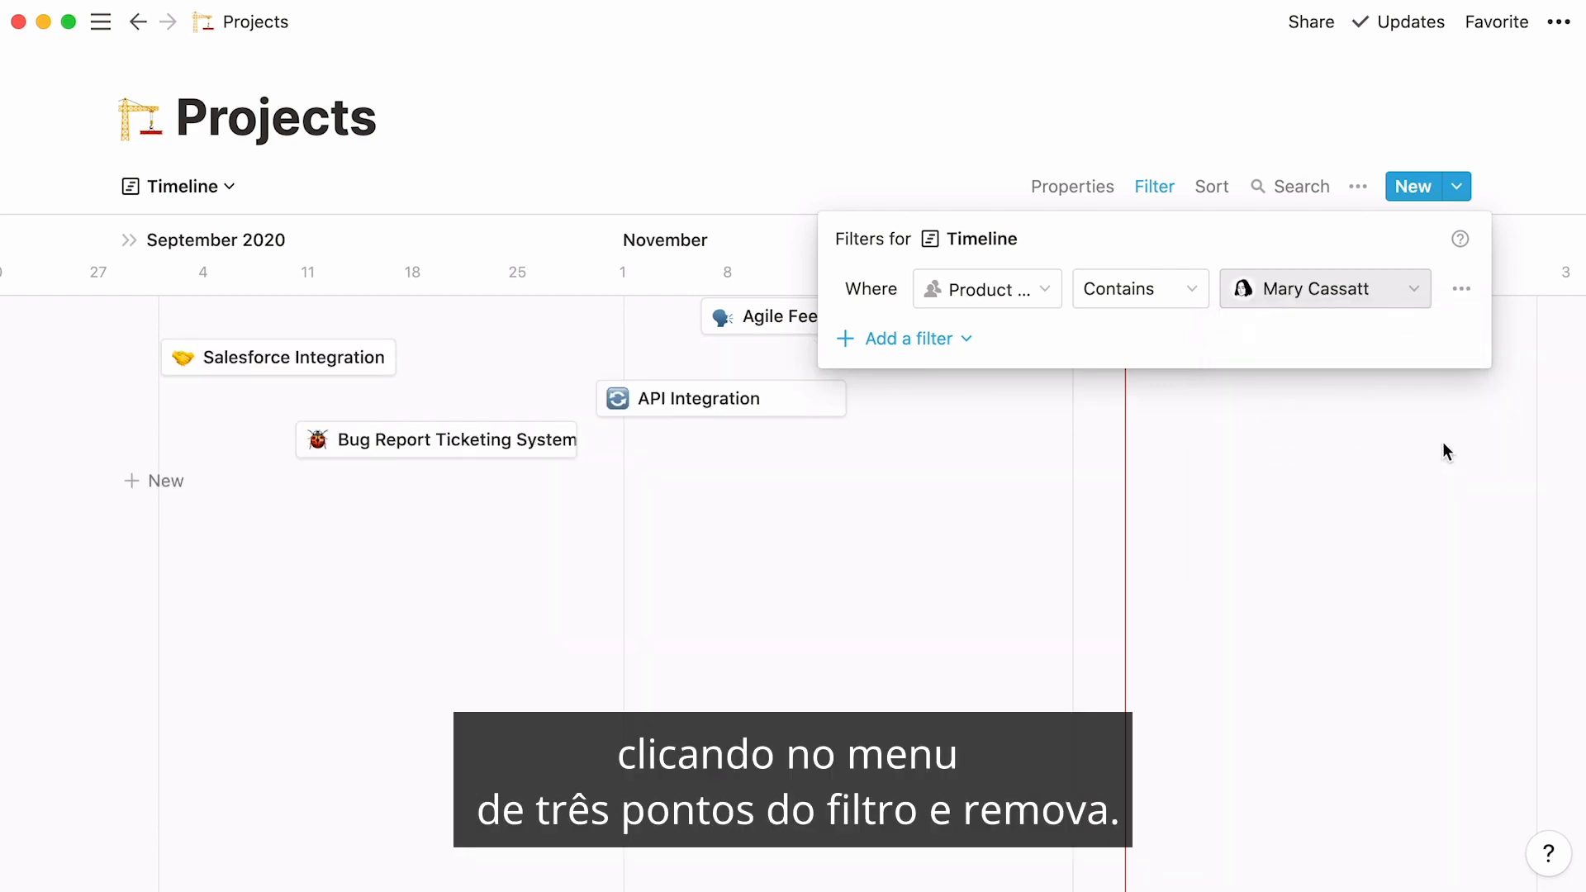
click(1462, 291)
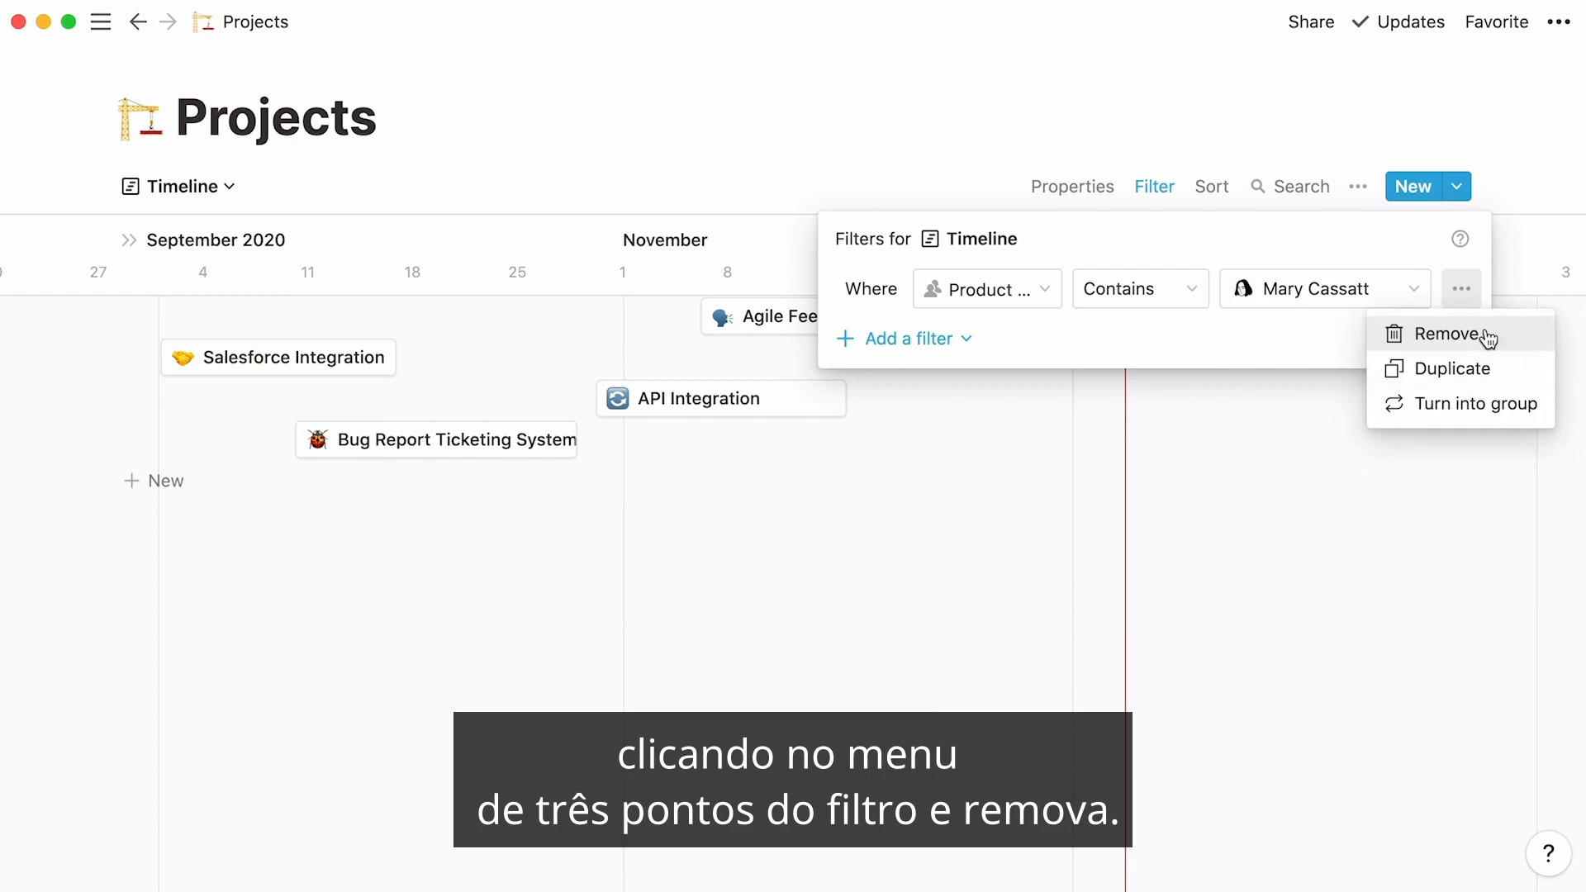
click(1475, 334)
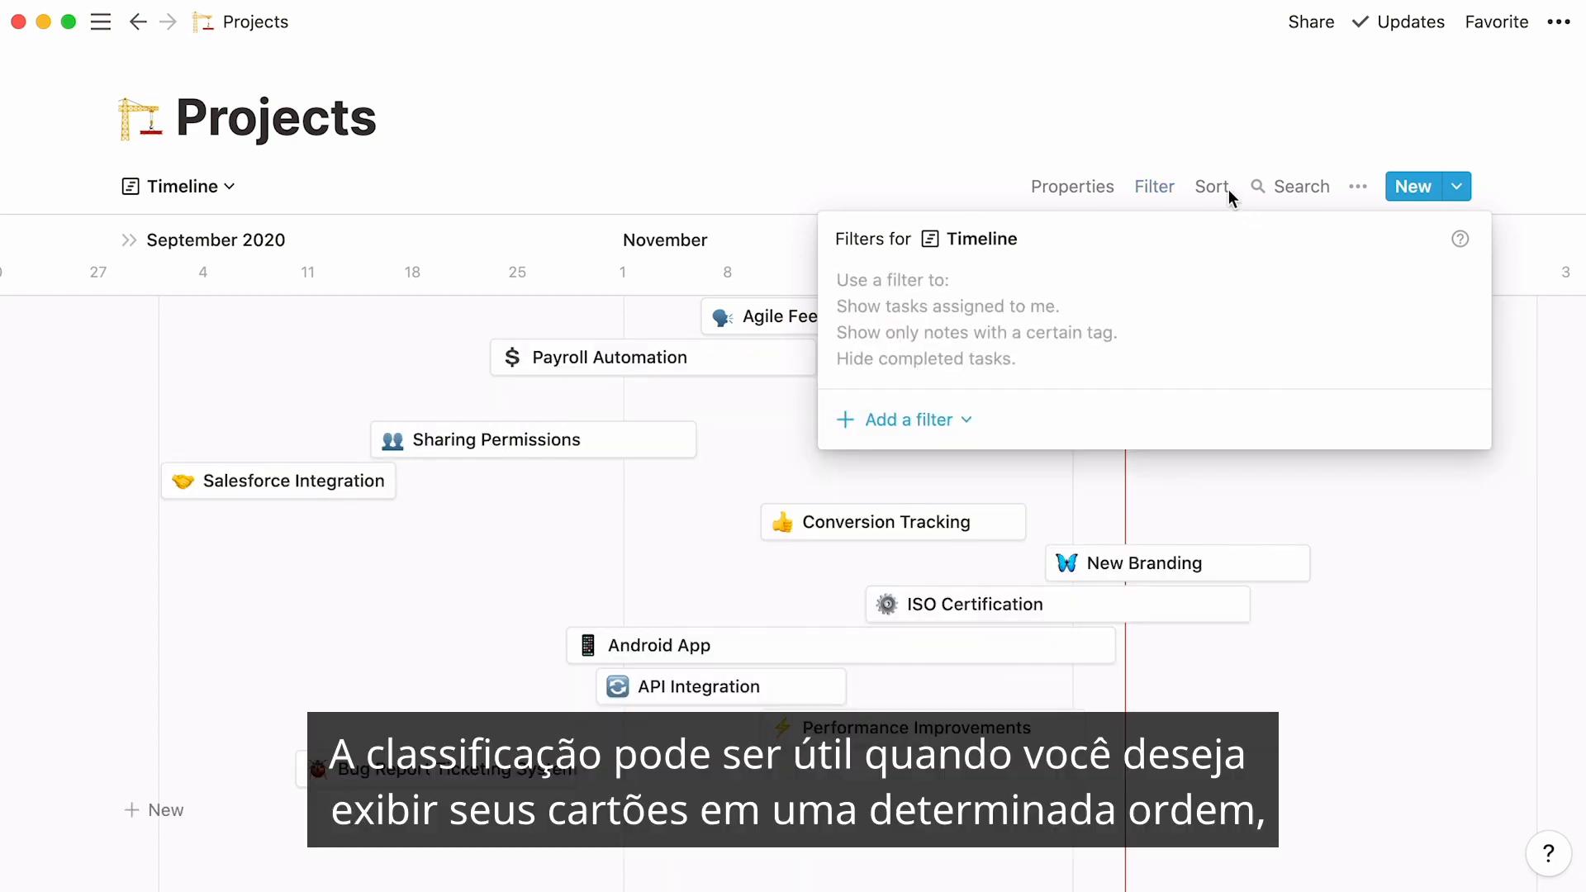
Step: Add a sort to the timeline and try ordering the cards by Date, first ascending and then descending
click(1223, 188)
click(1059, 416)
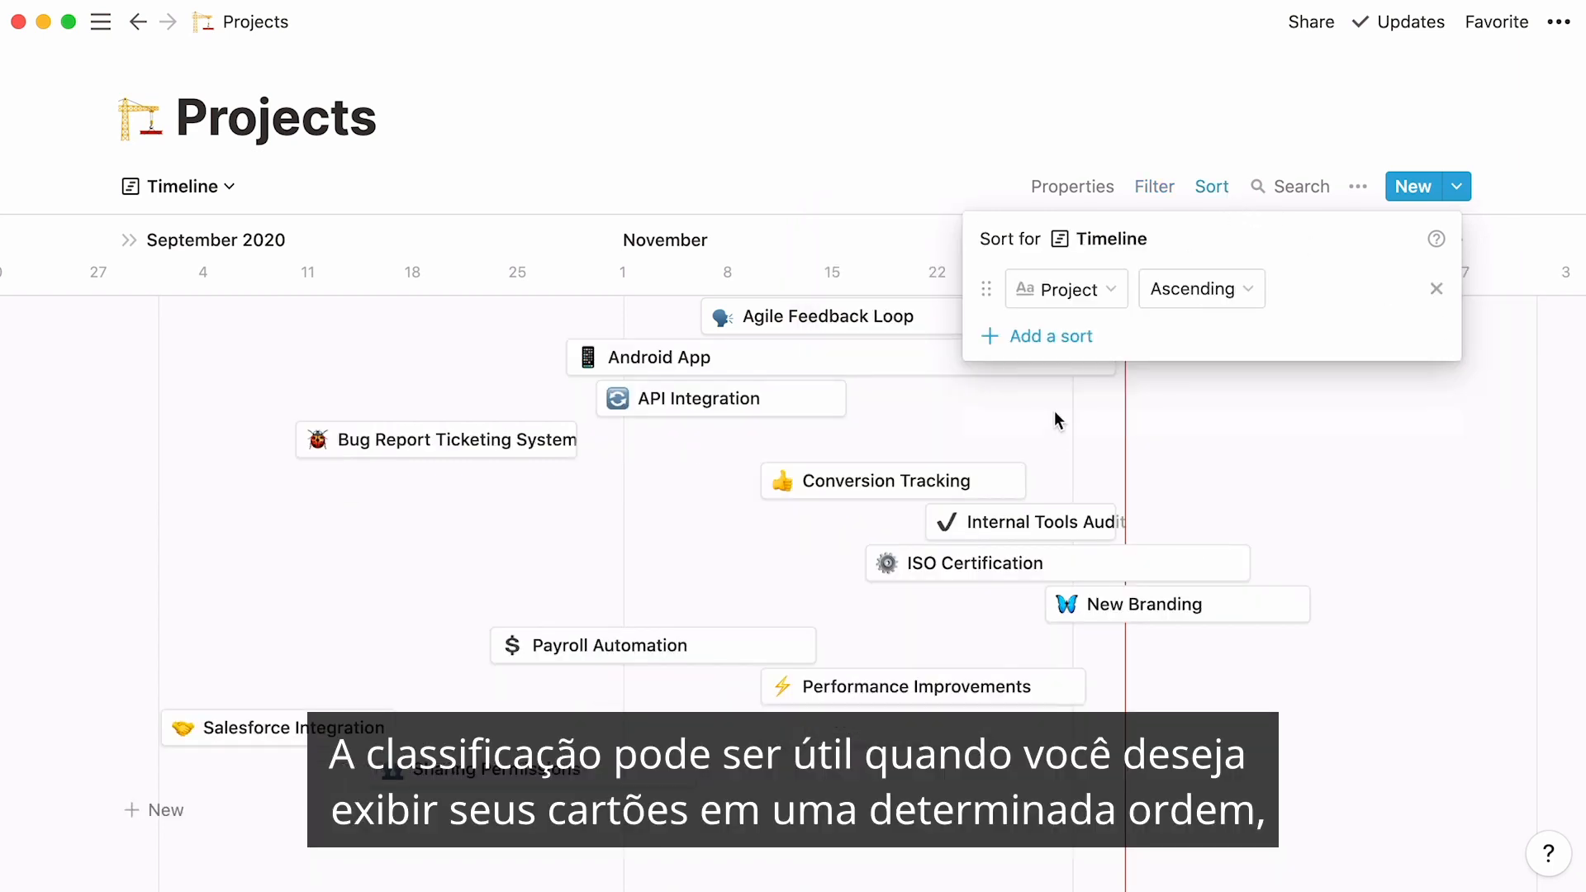
click(1103, 291)
click(1106, 430)
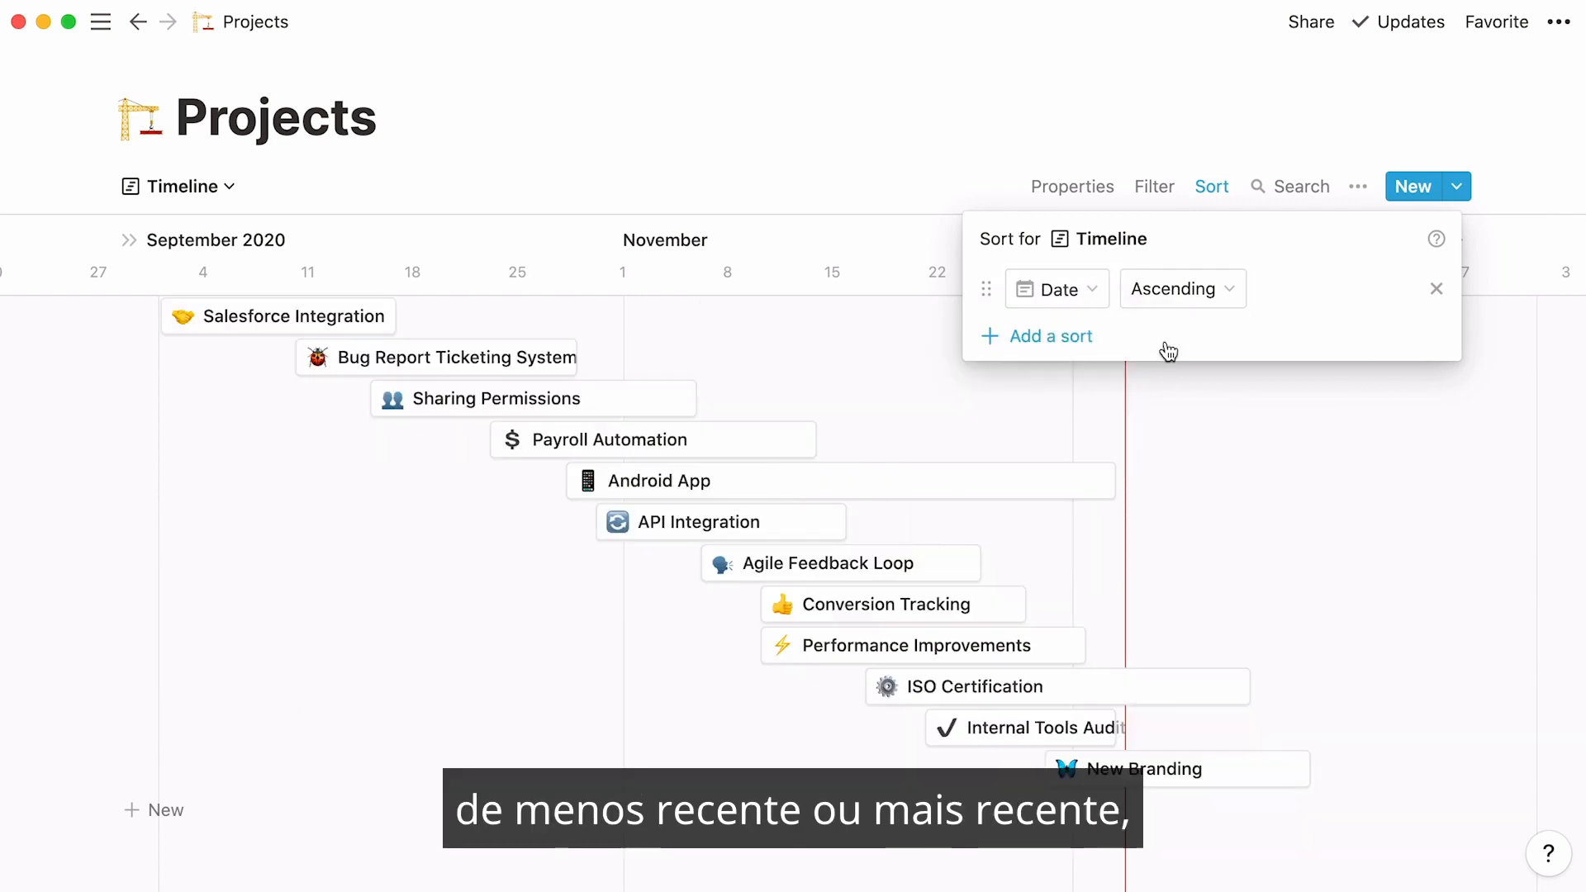
click(1204, 298)
click(1220, 368)
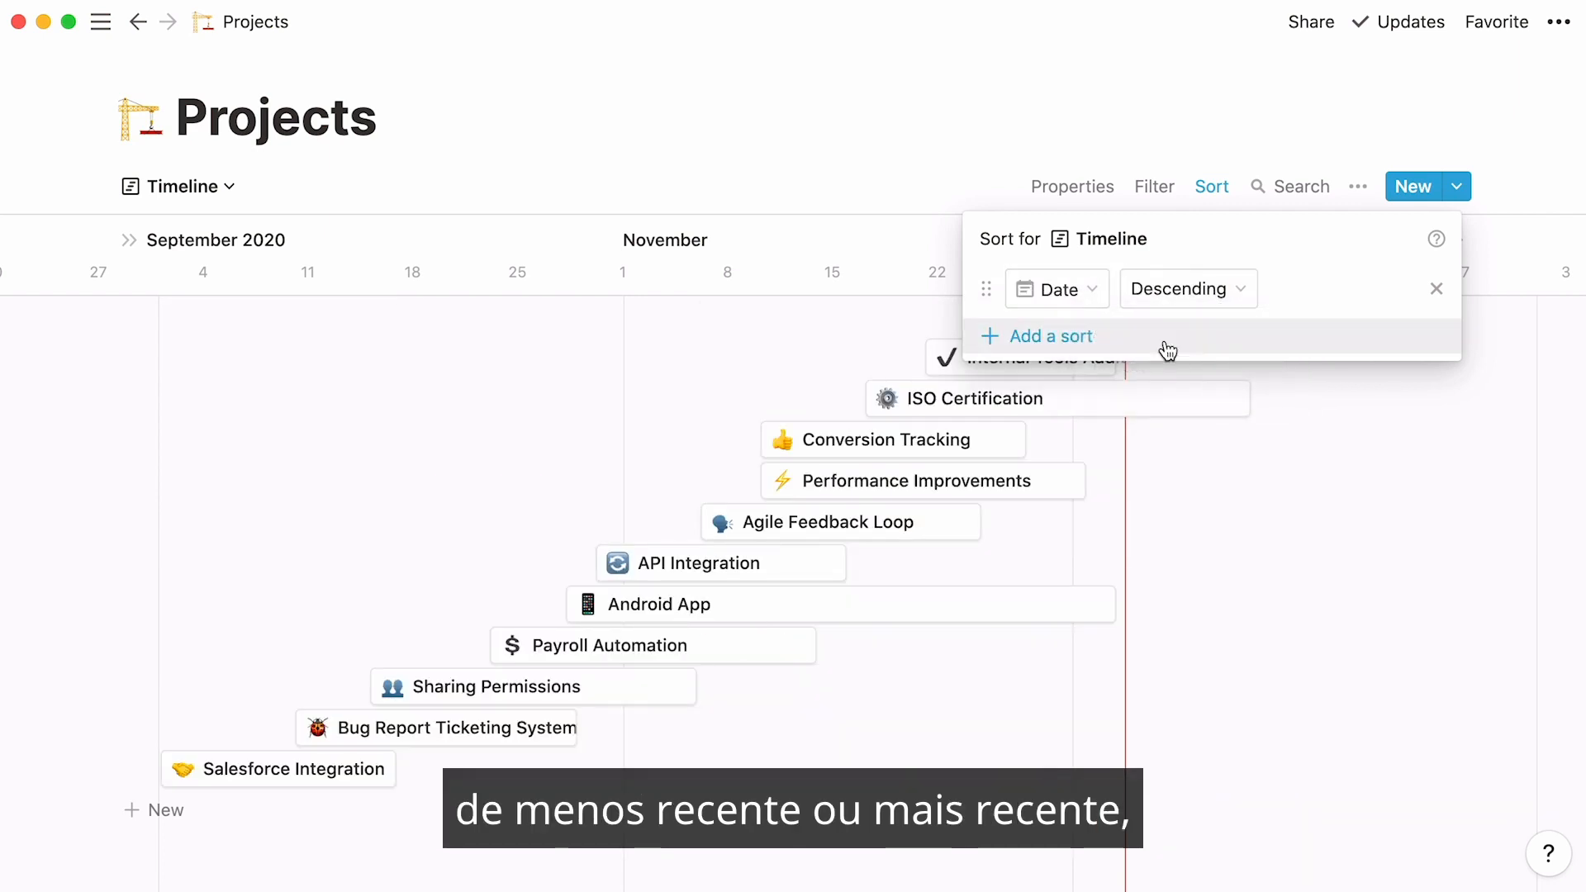
Step: Try sorting the cards by Project in descending and ascending order, and remove the sort
click(1096, 291)
click(1092, 403)
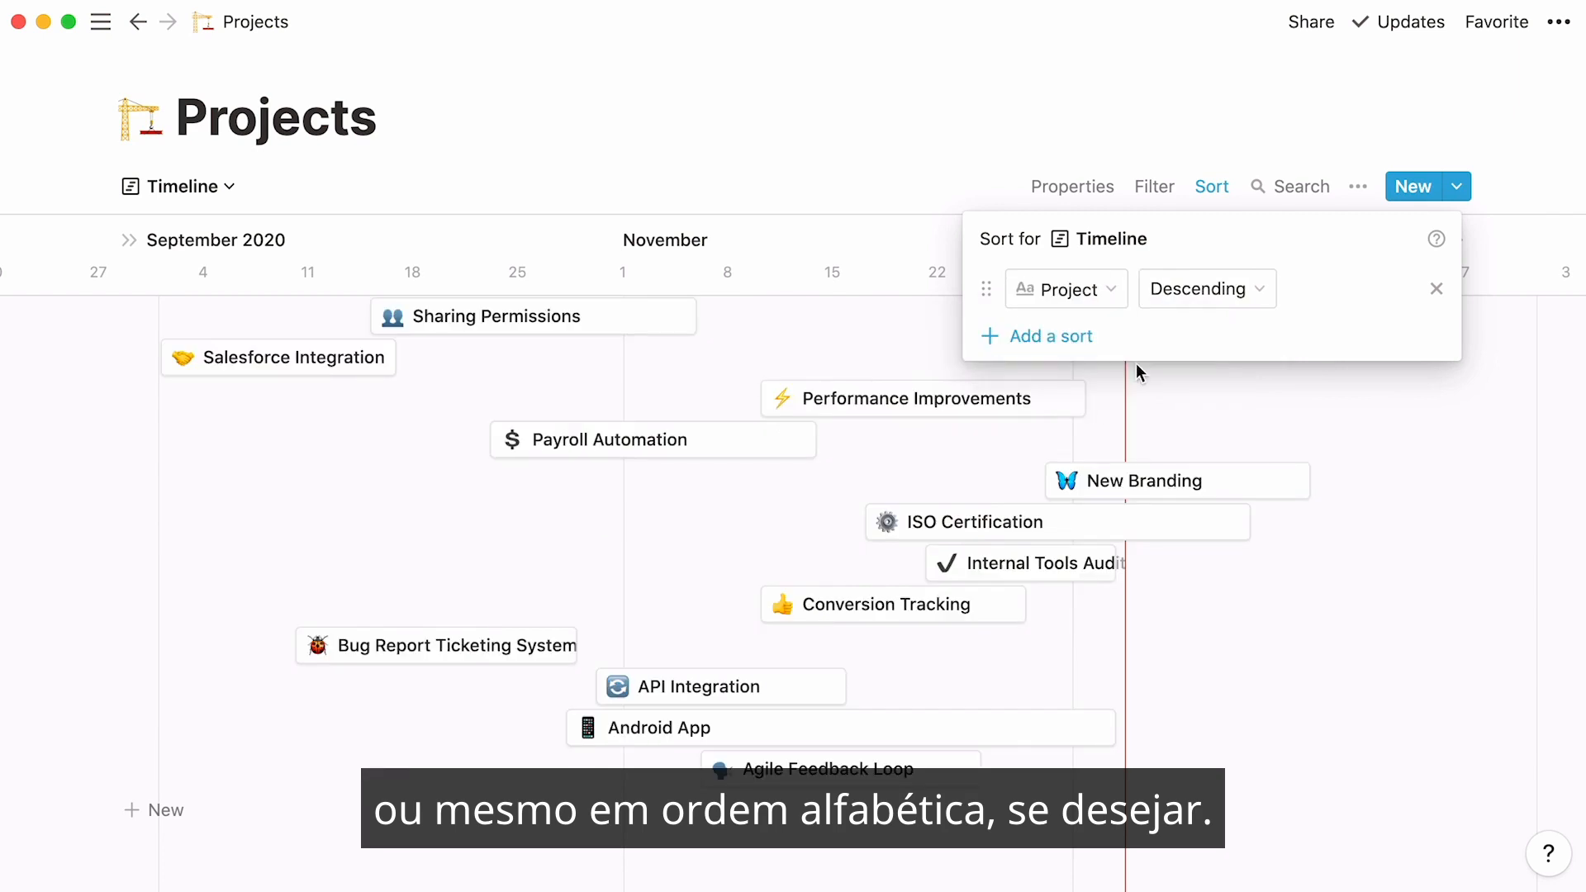
click(1211, 299)
click(1226, 346)
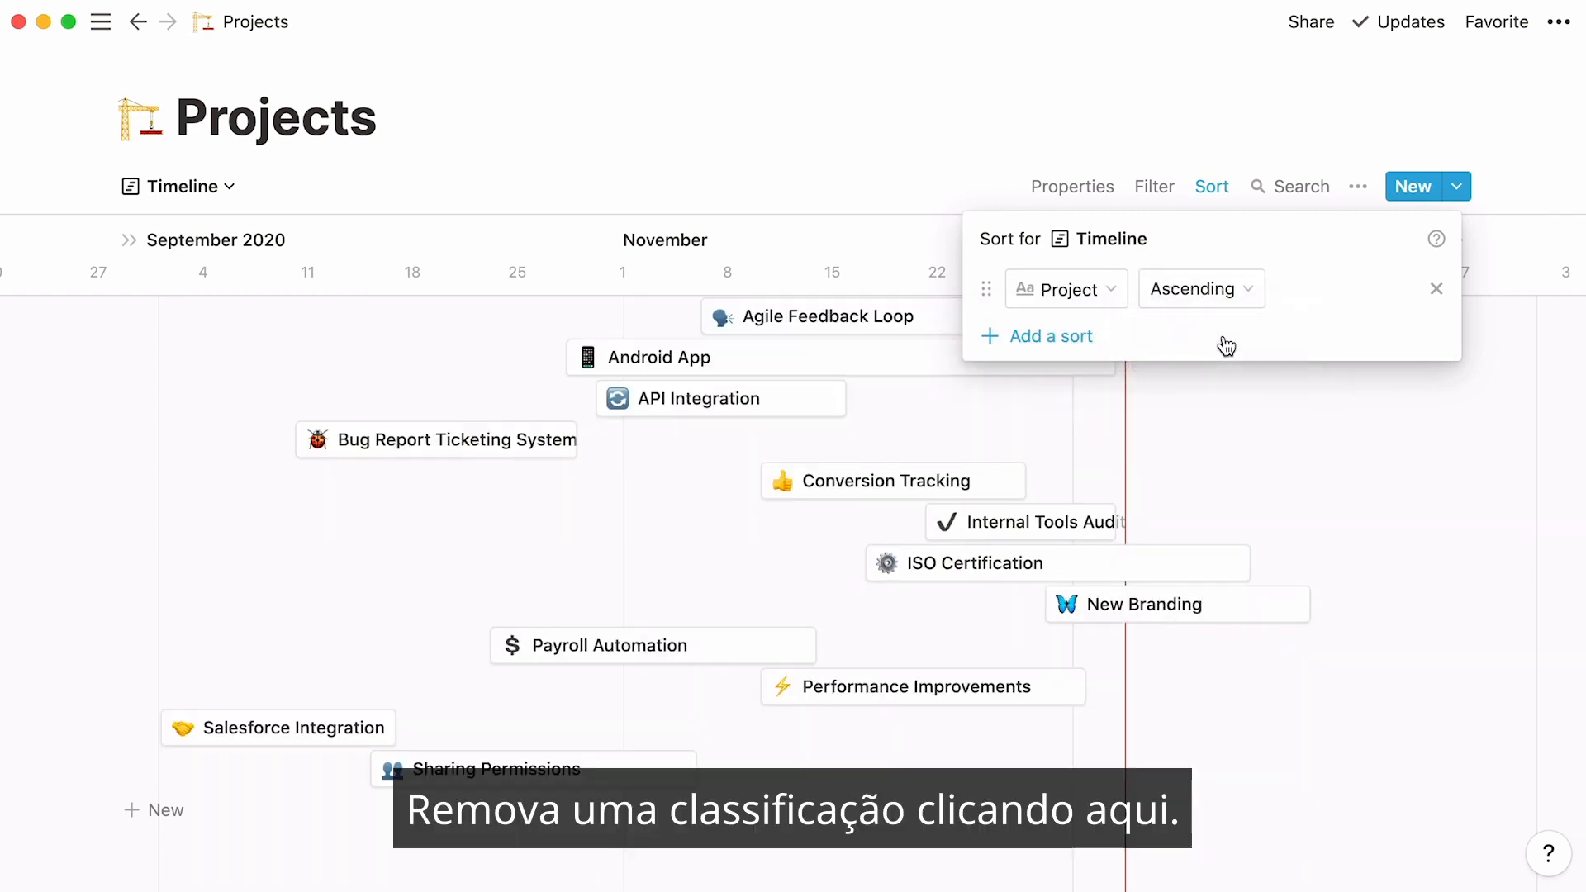
click(1435, 290)
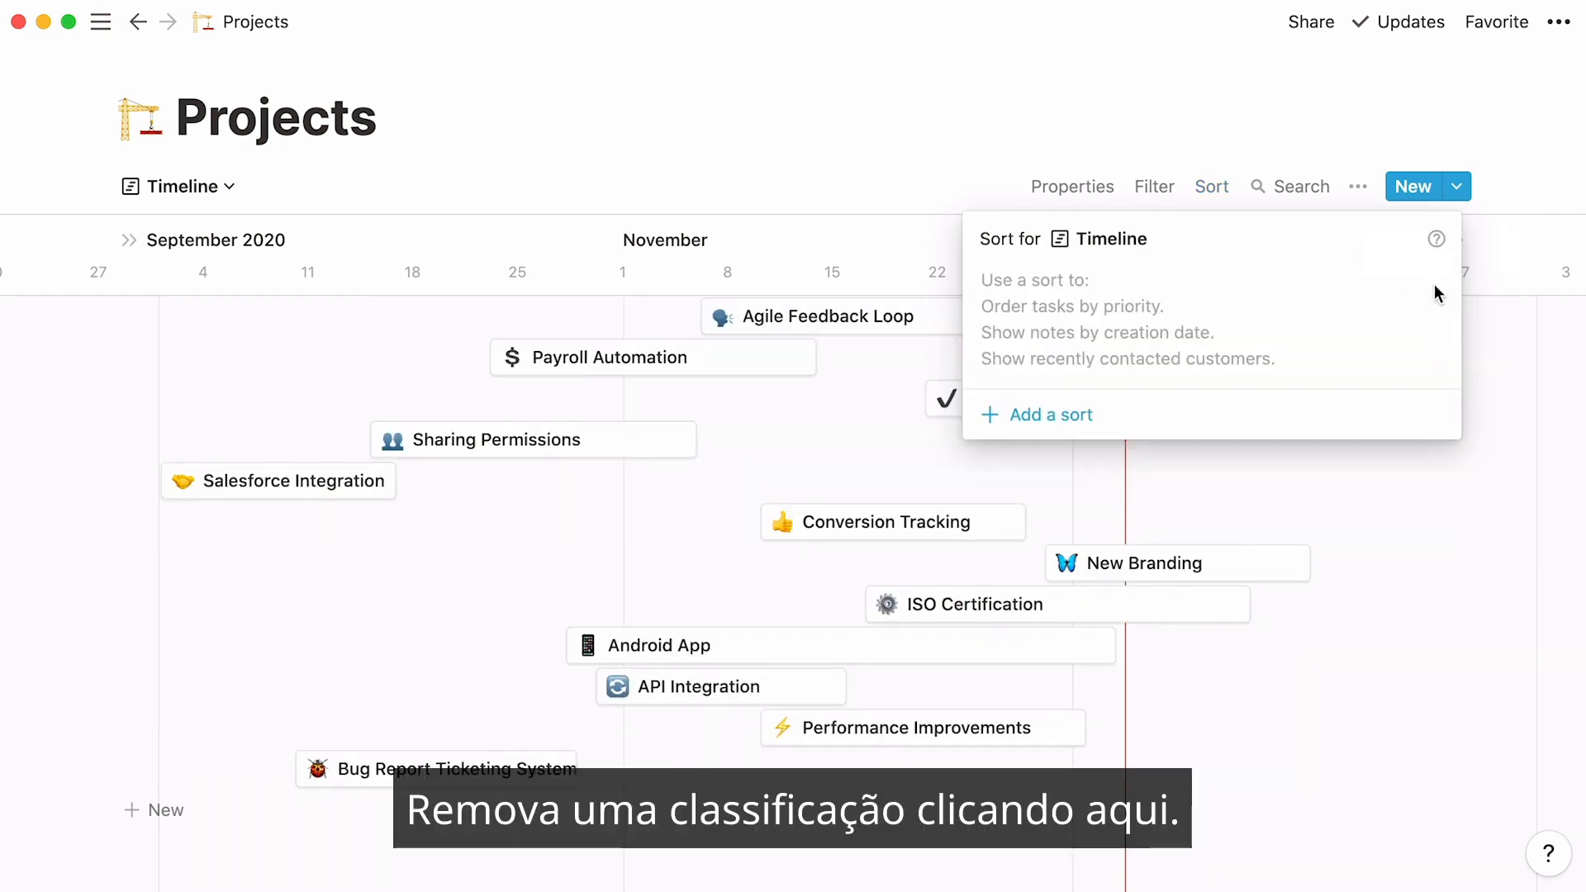
click(825, 143)
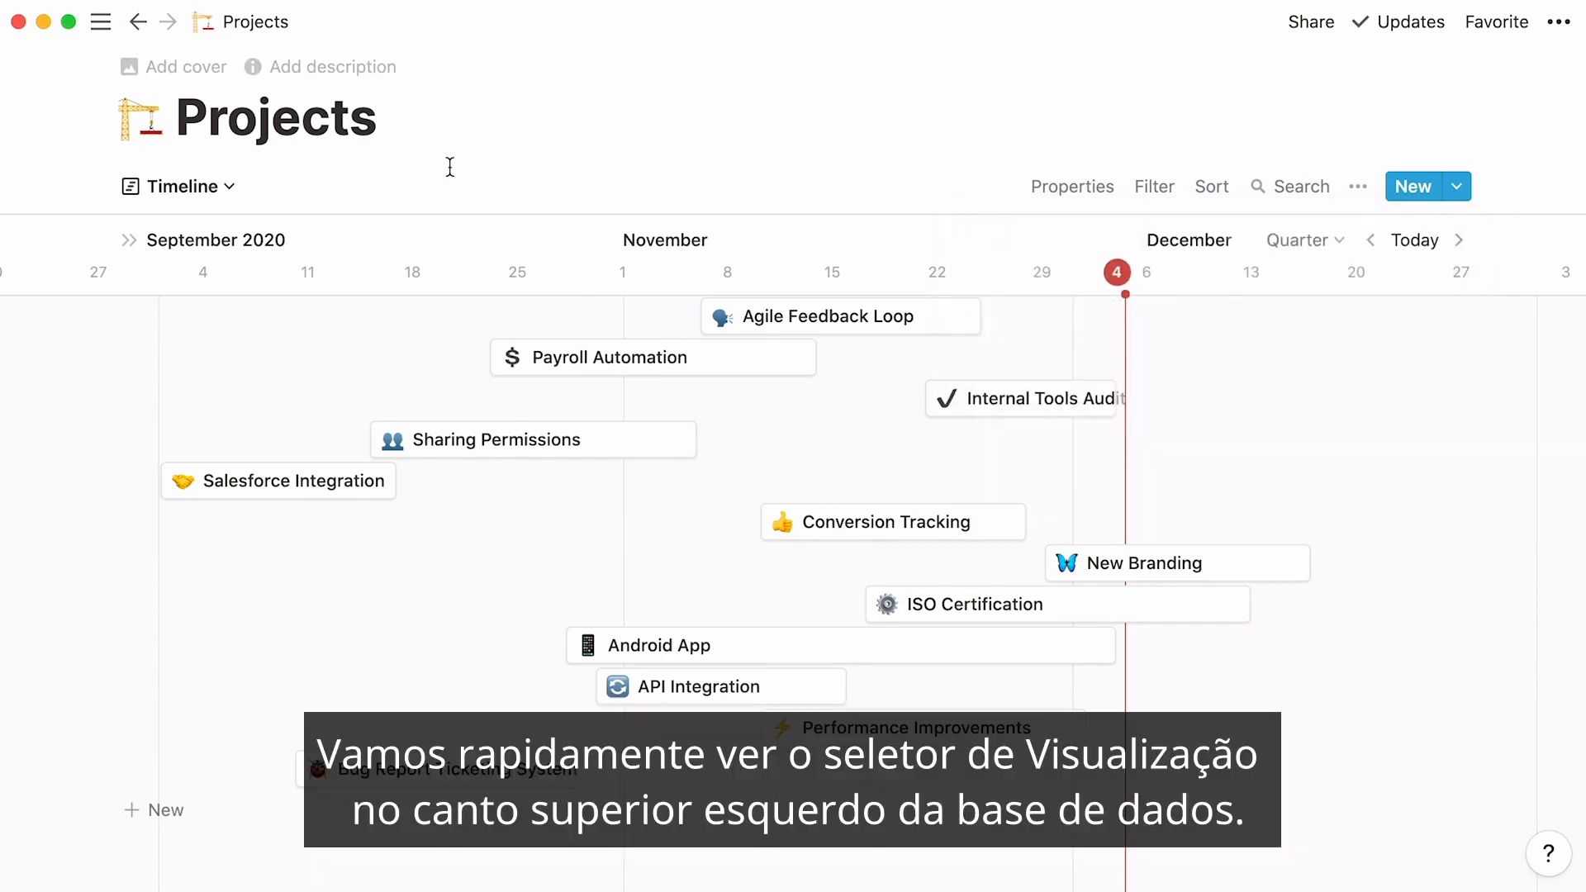
Step: View the Projects database as the By Product Manager board, and switch it to the By Engineer board
click(231, 189)
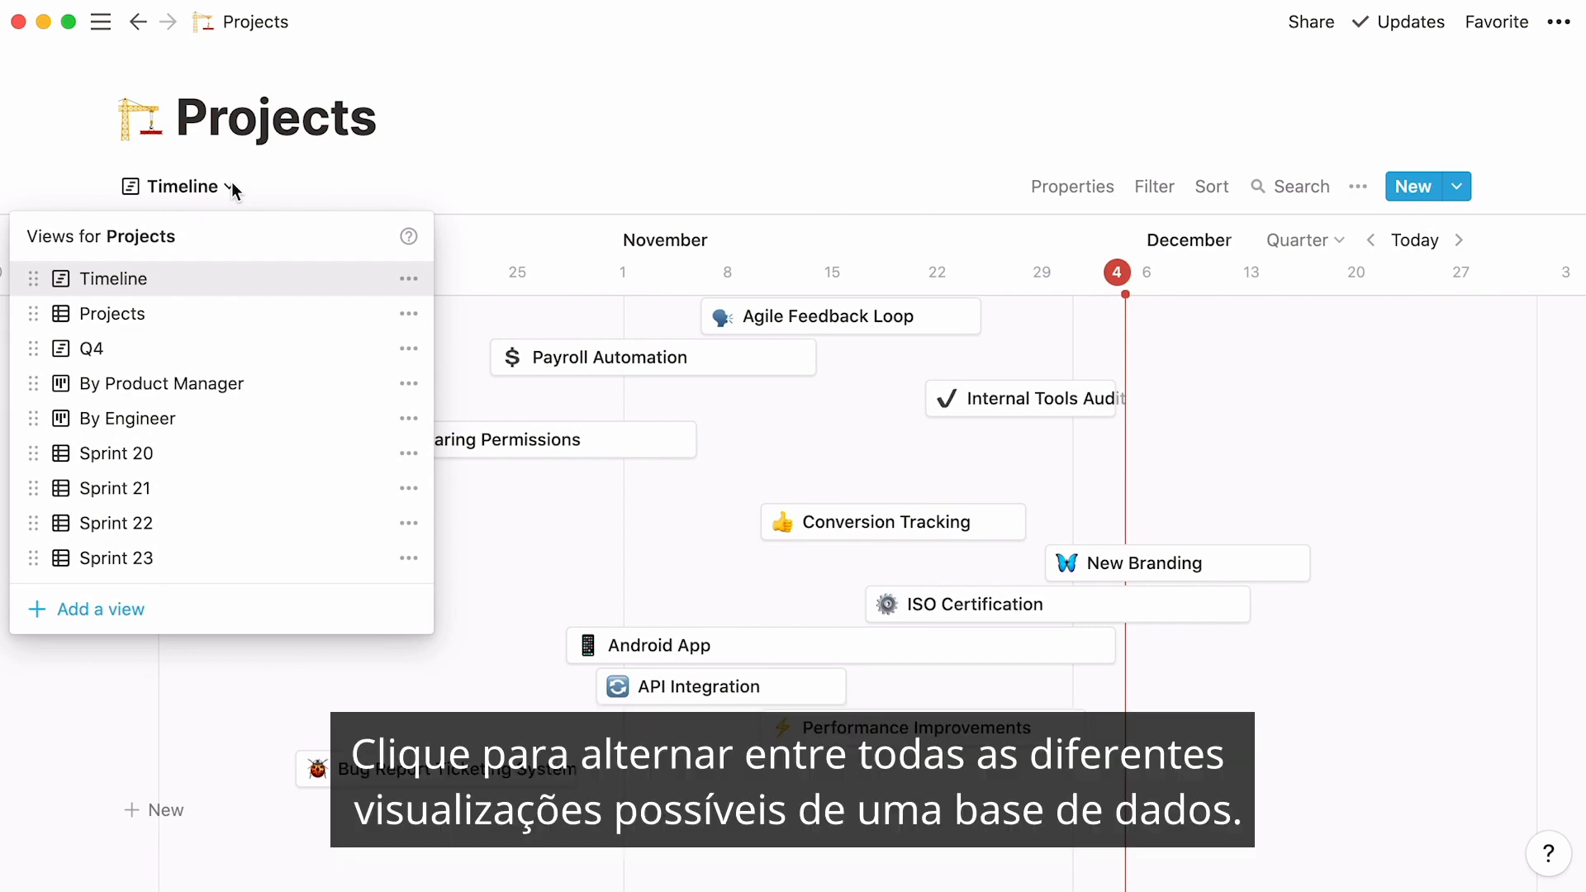
click(303, 392)
click(330, 187)
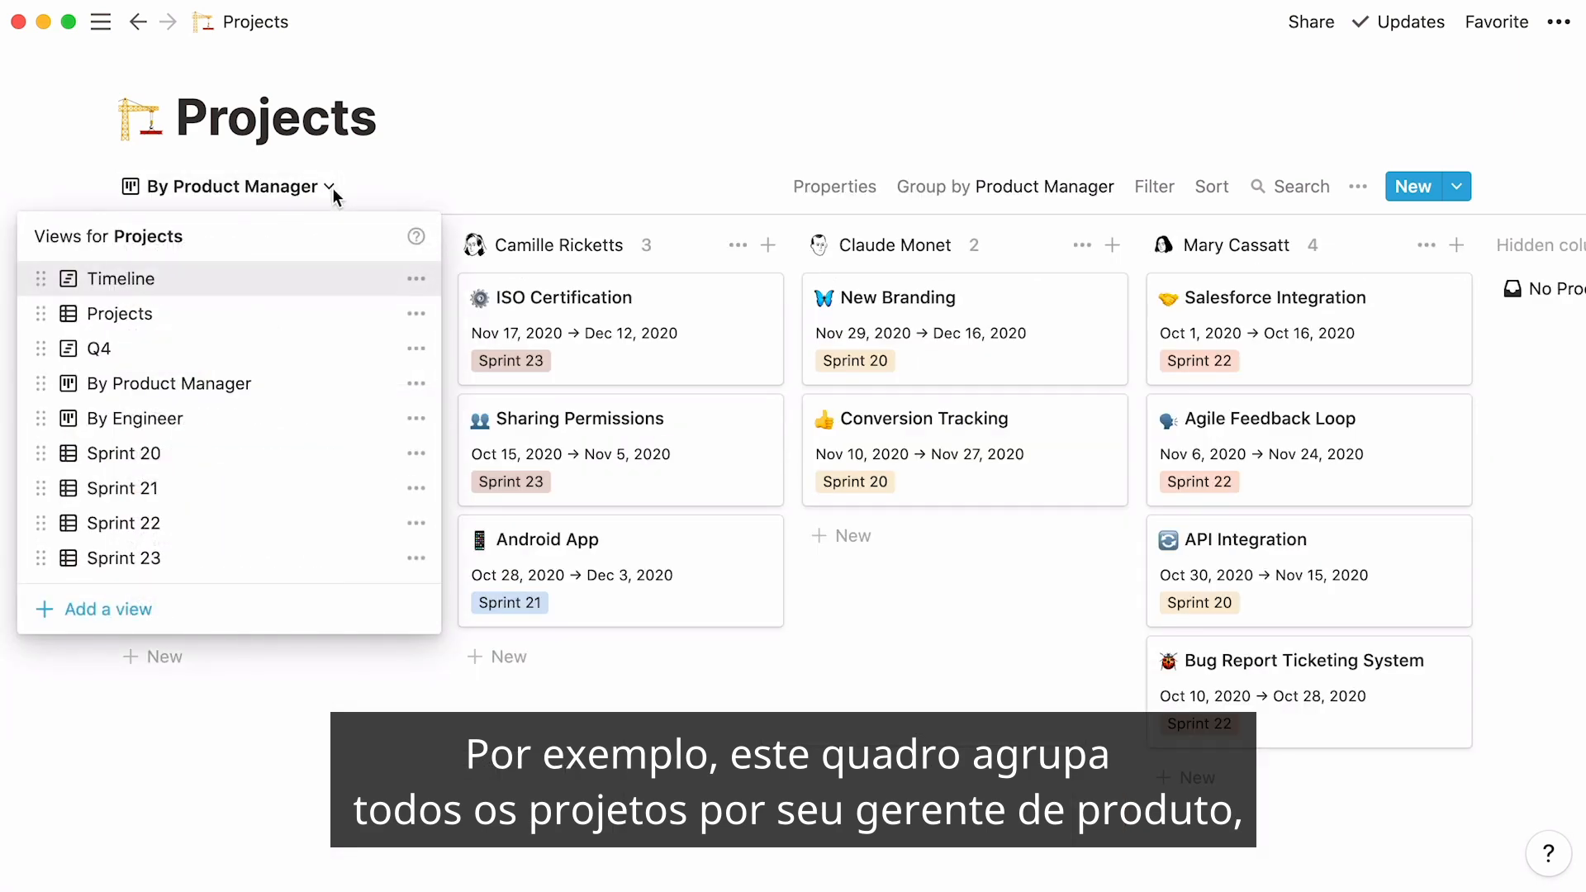
click(317, 421)
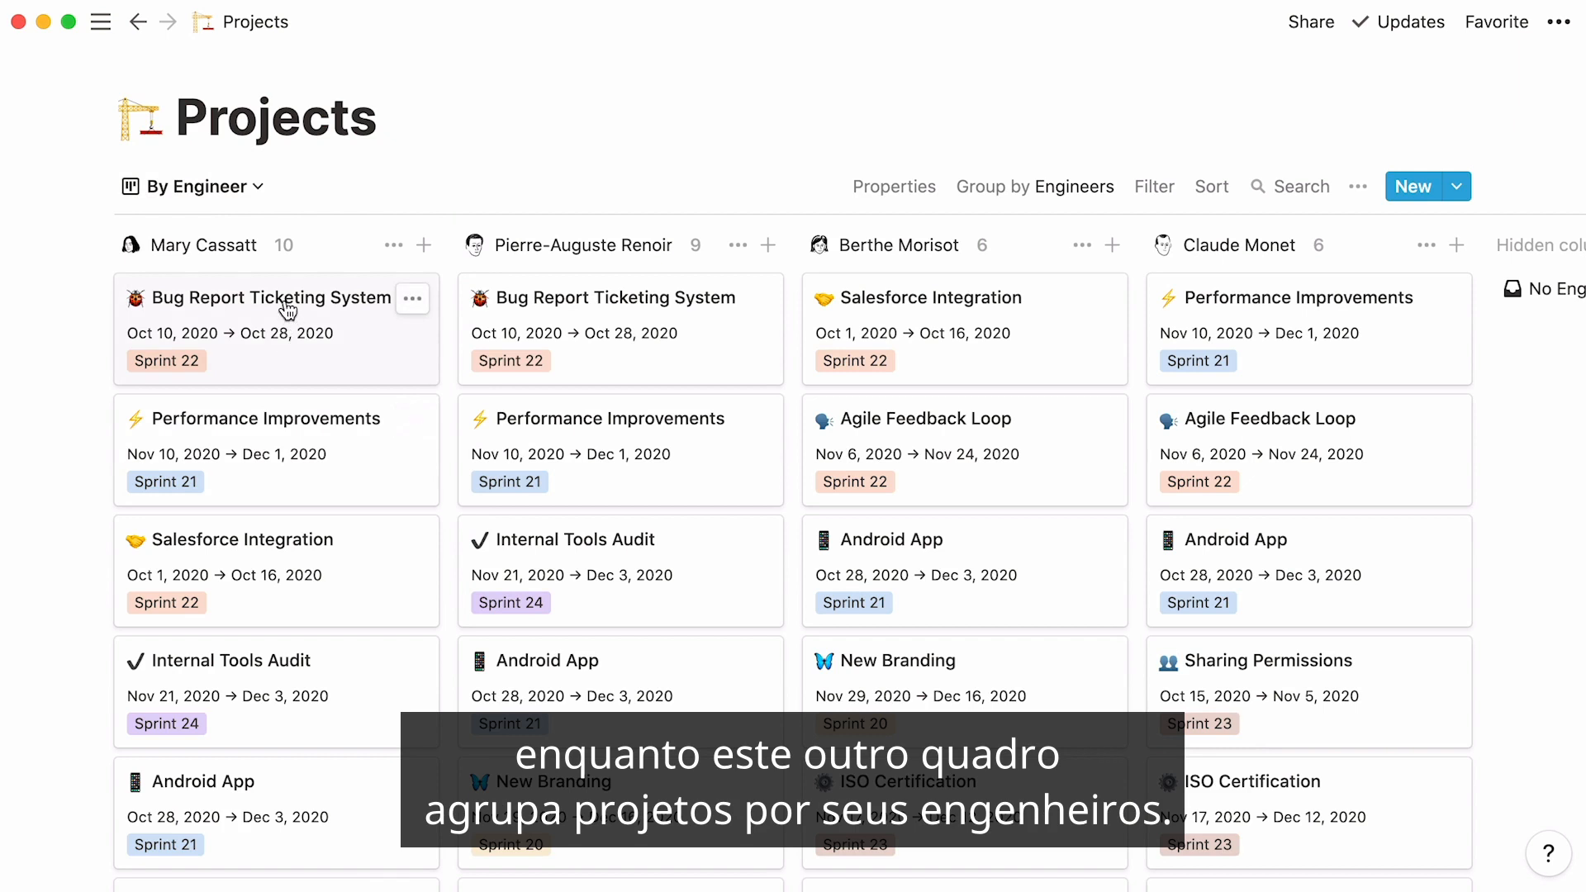
Step: View the Sprint 20 table of the Projects database, and return to the Timeline view
click(260, 193)
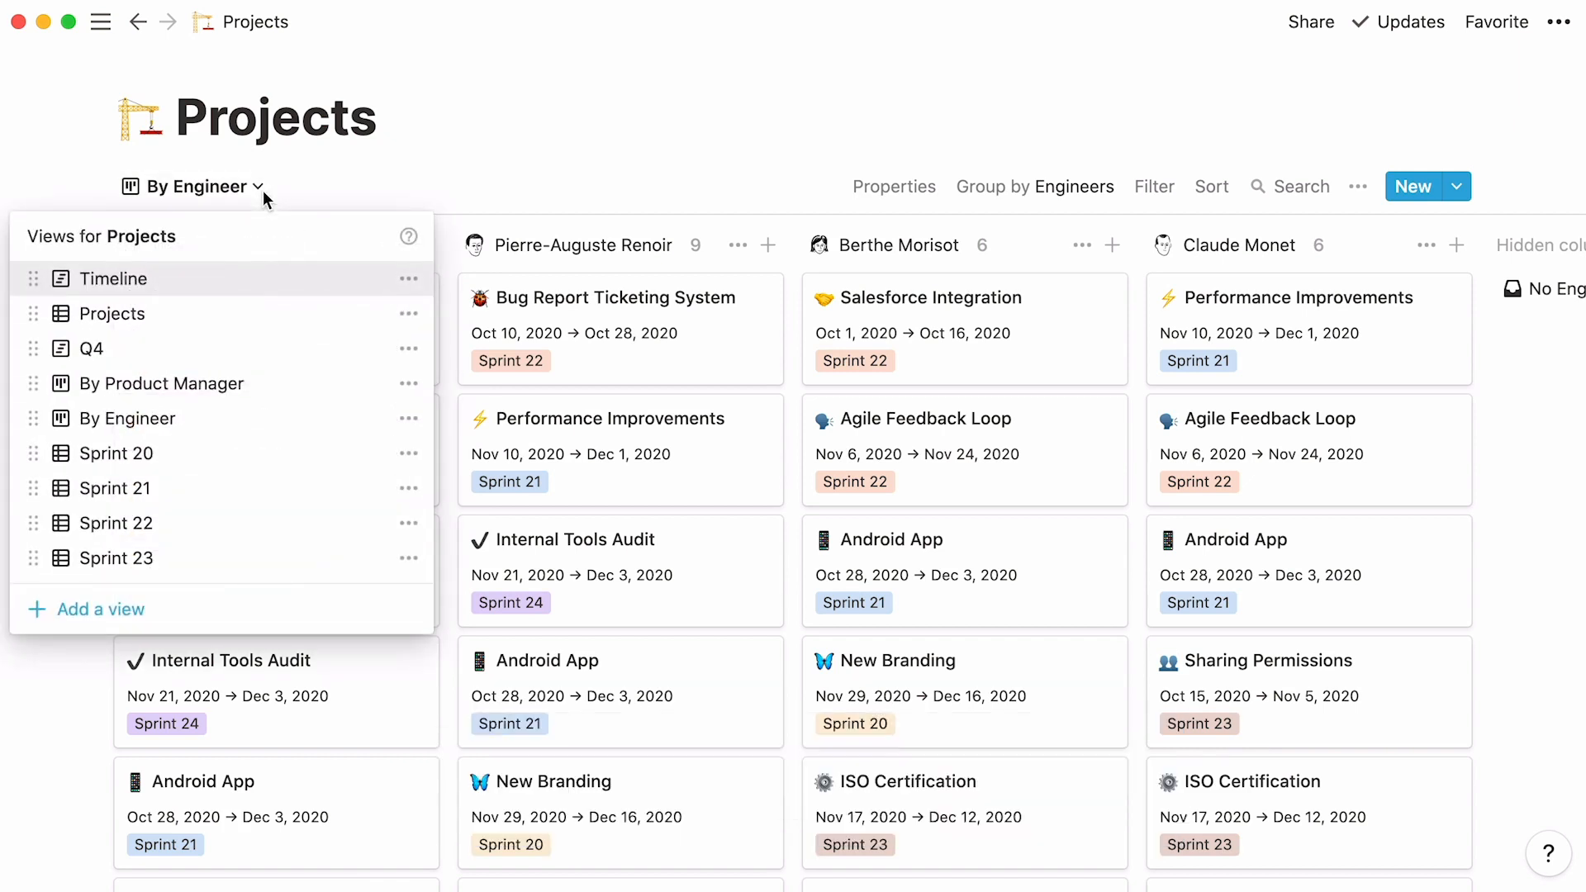
click(264, 453)
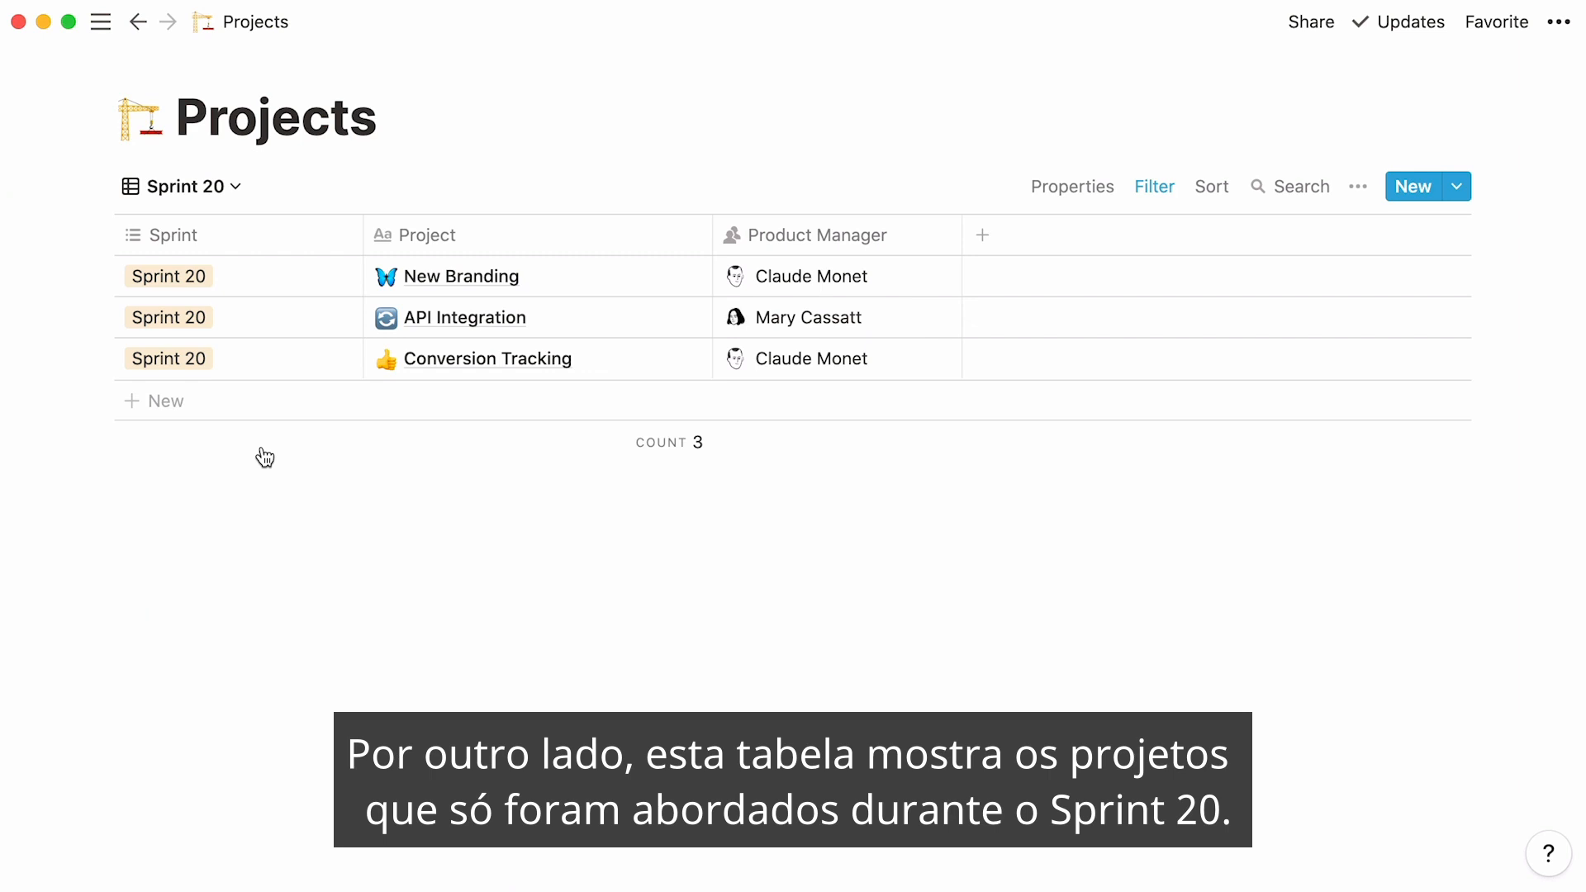
click(236, 190)
click(248, 281)
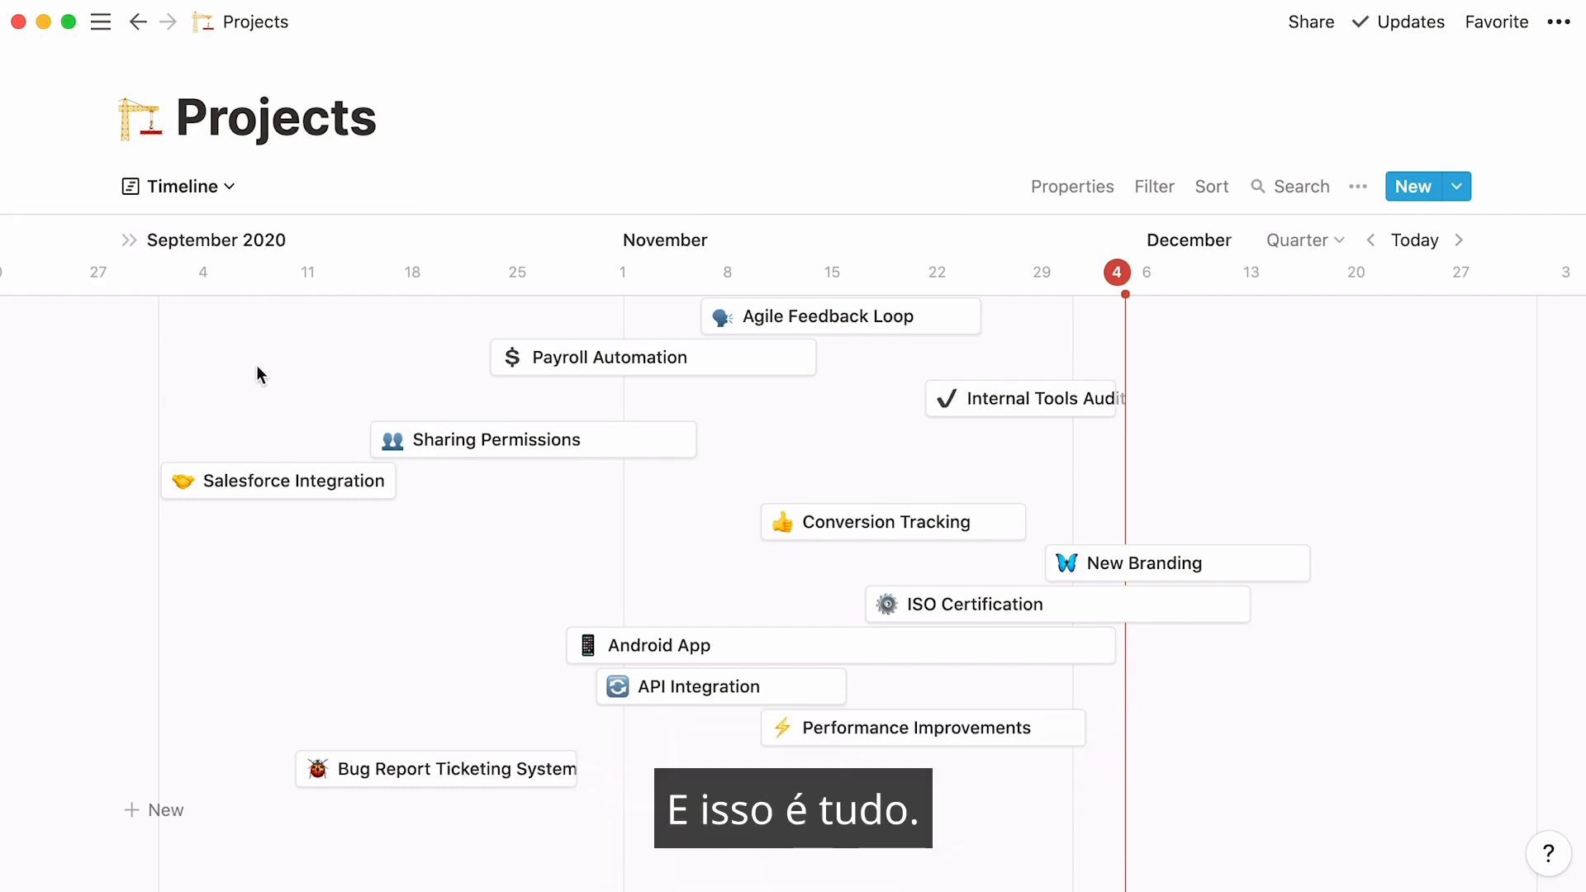
scroll(258, 372, right, 5)
scroll(257, 367, right, 3)
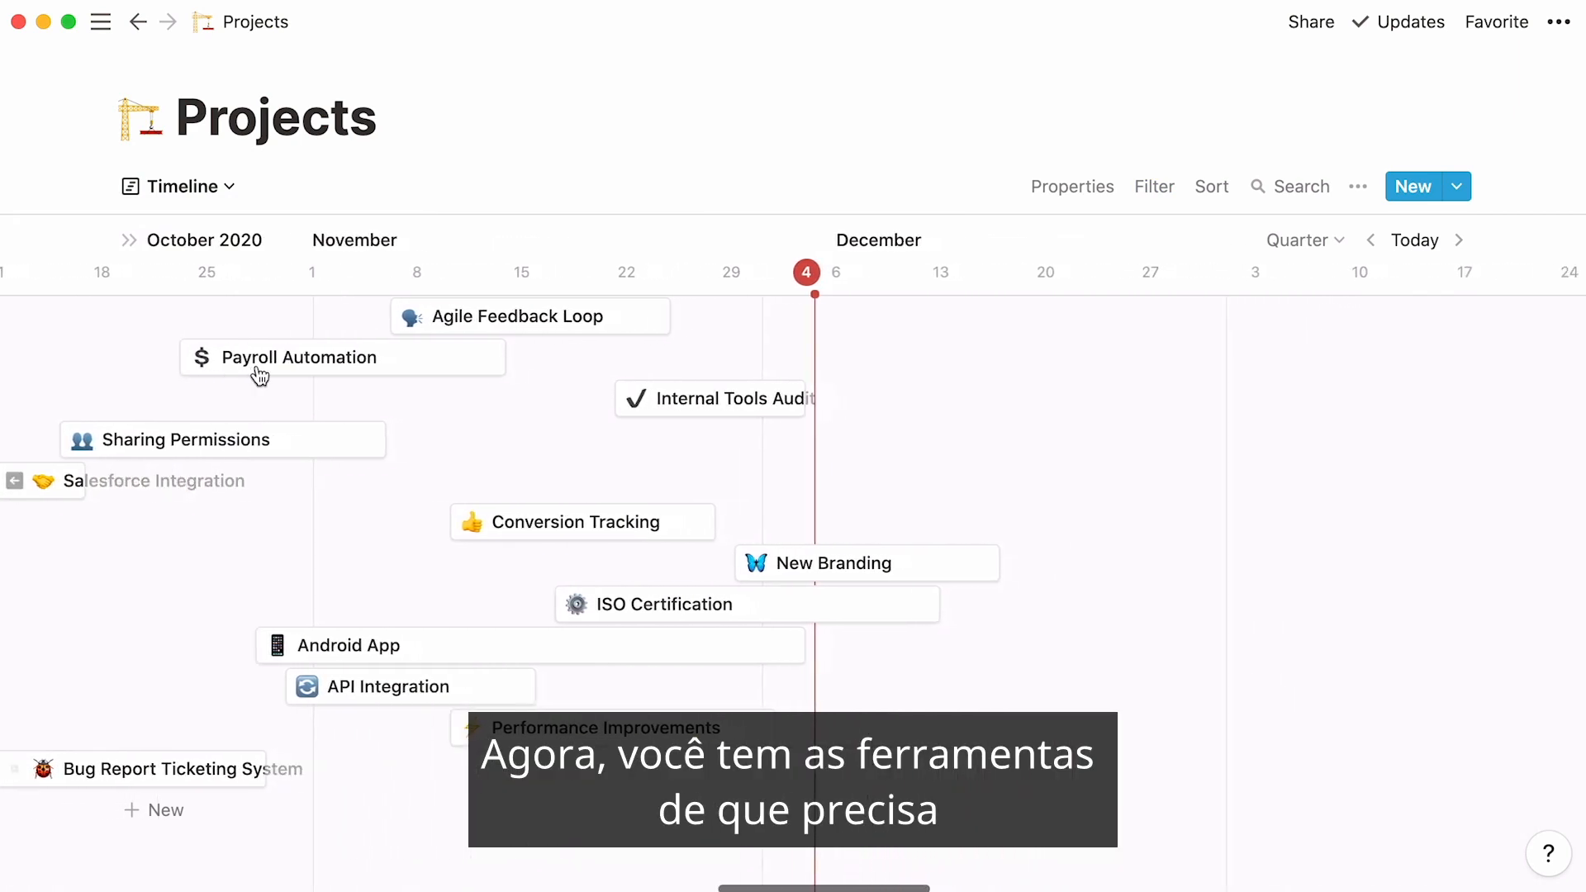
scroll(257, 369, left, 3)
scroll(258, 372, left, 5)
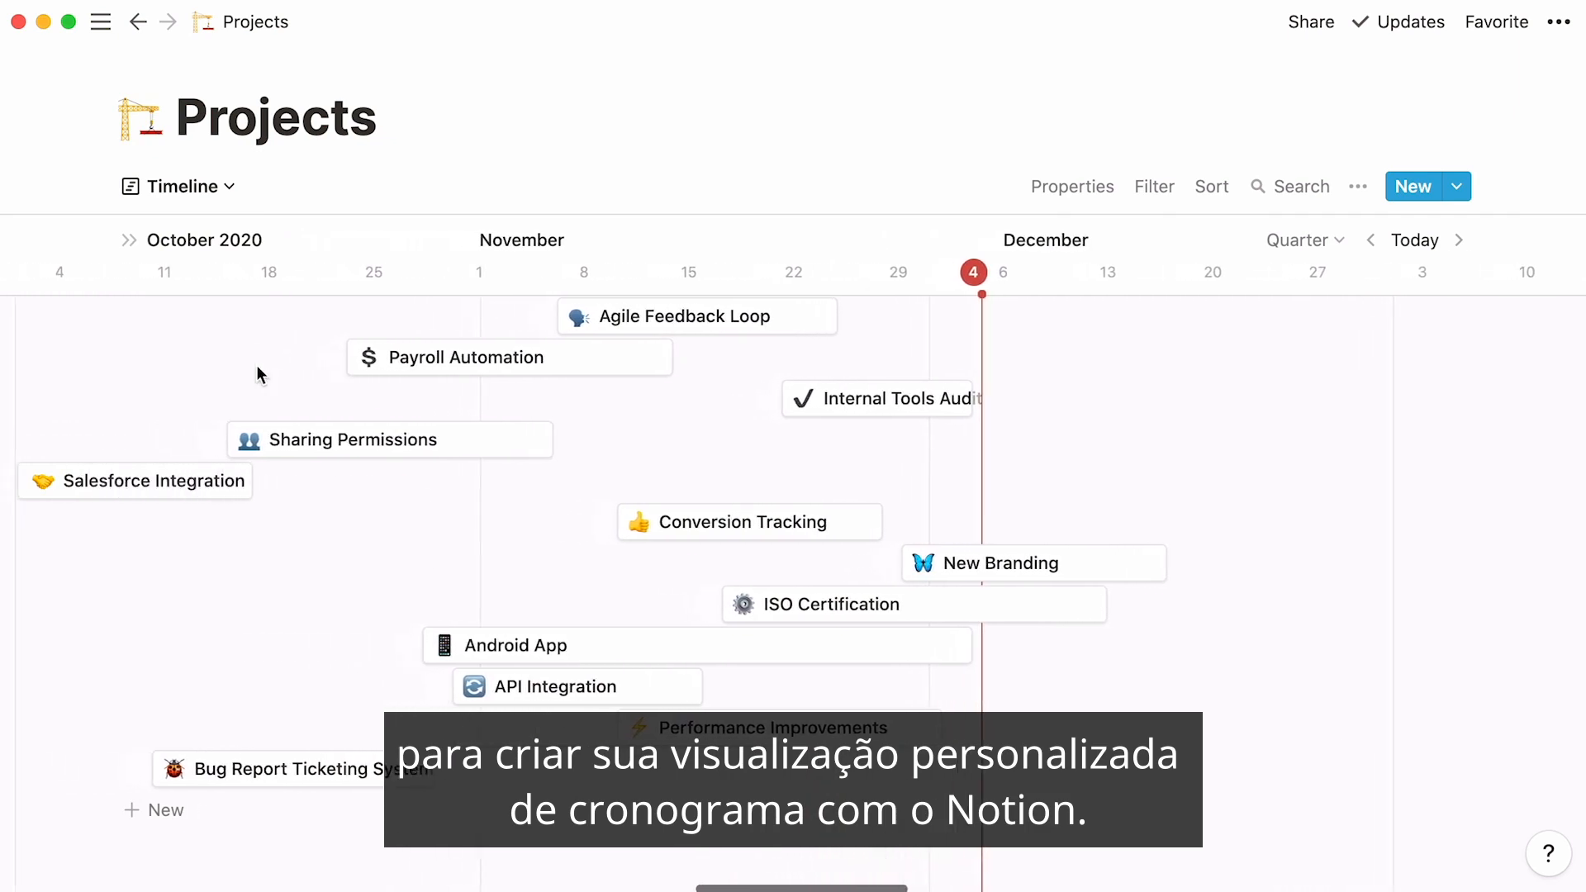
scroll(257, 368, left, 3)
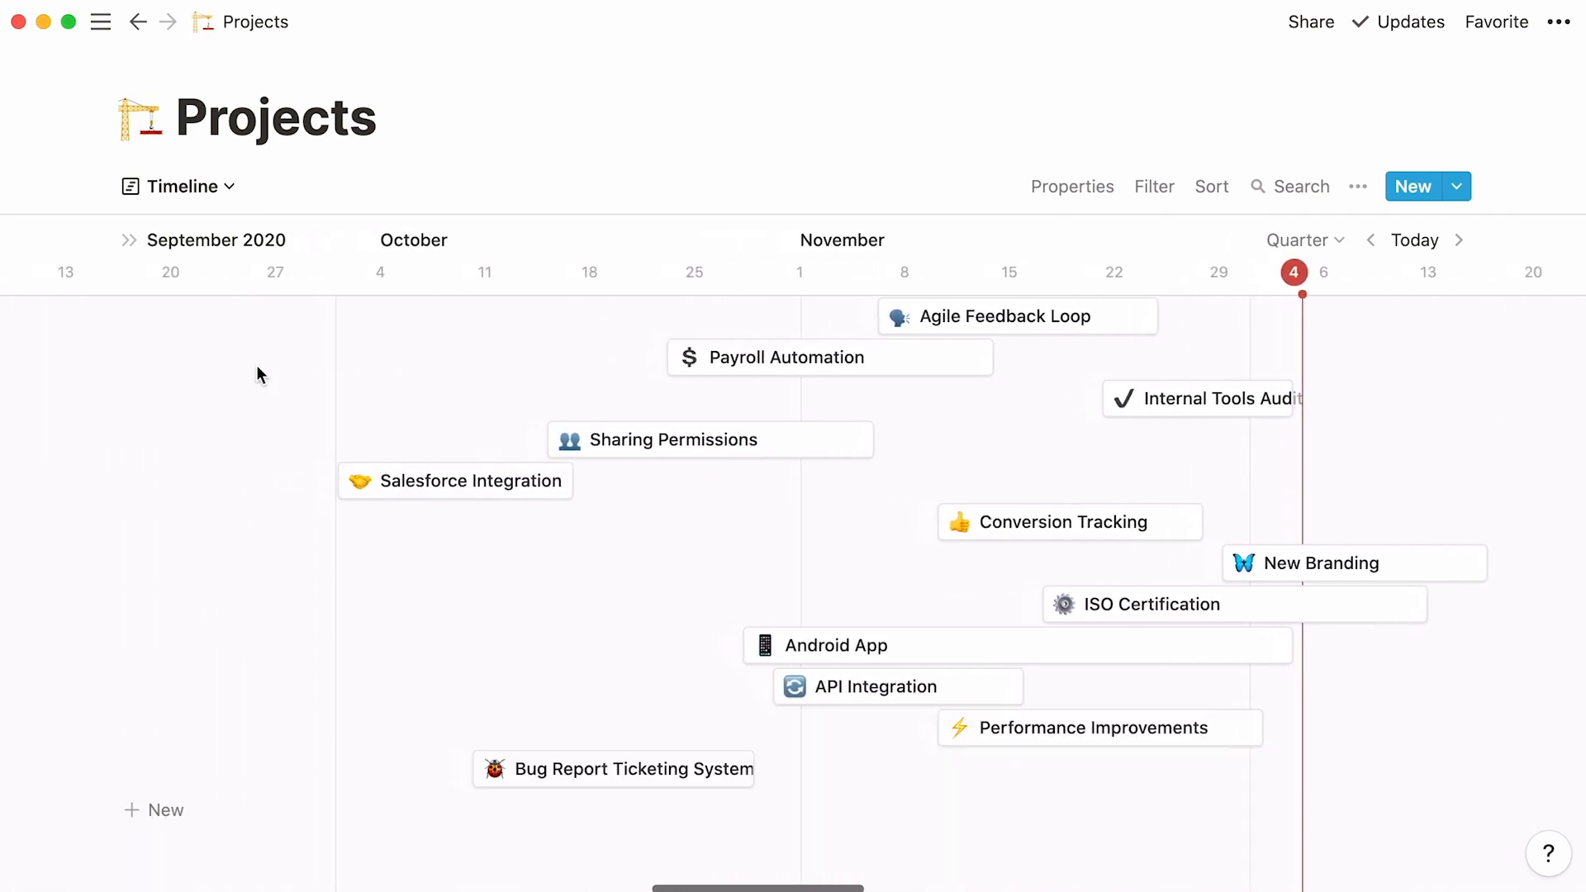
scroll(257, 368, right, 3)
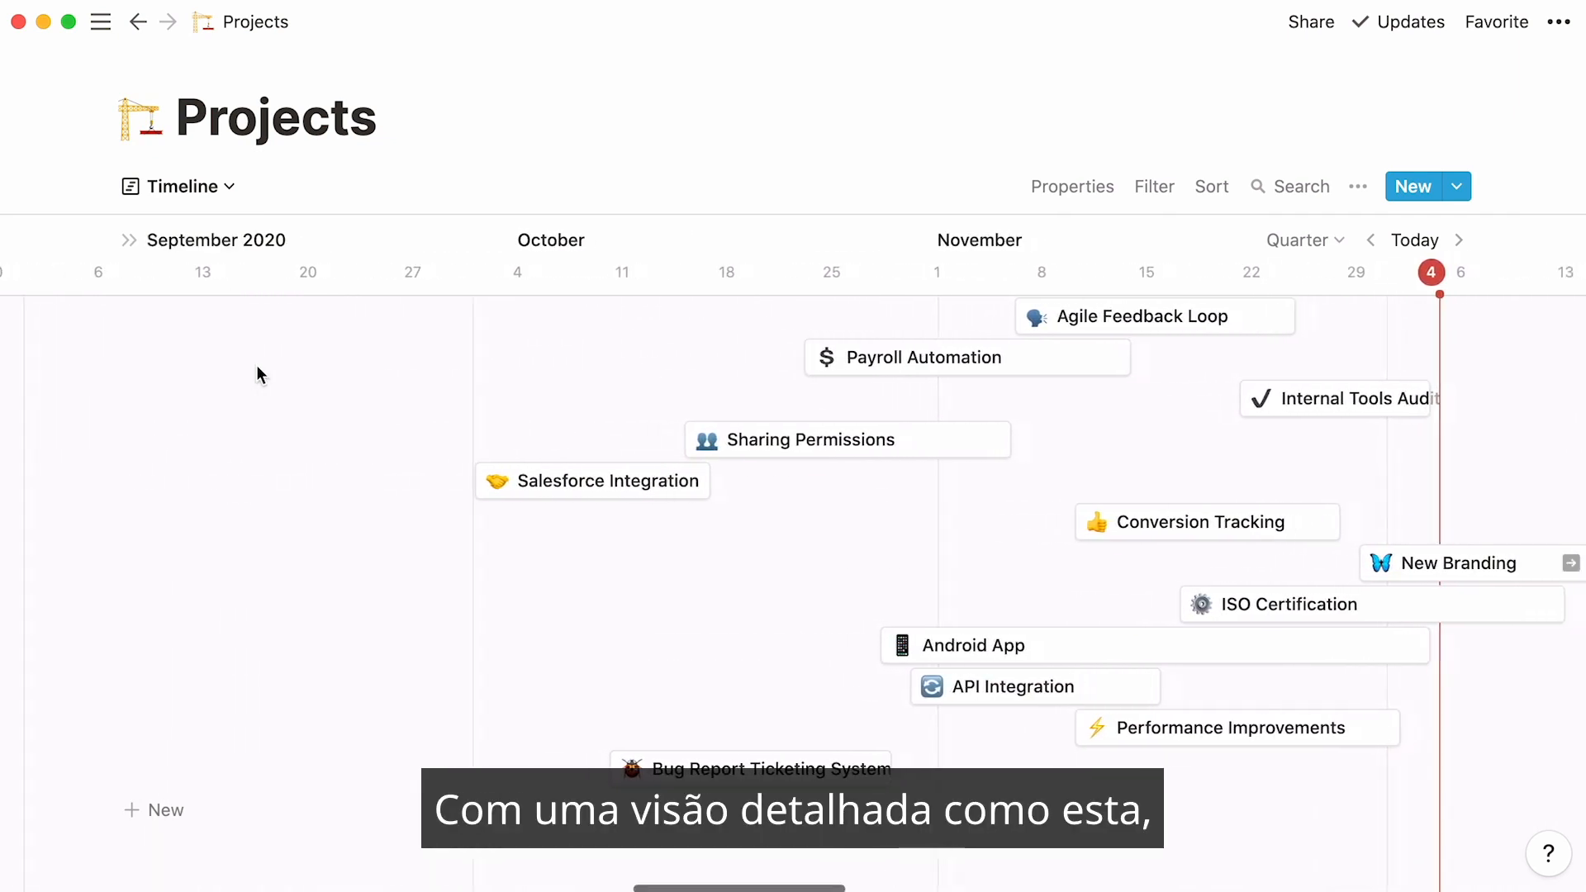